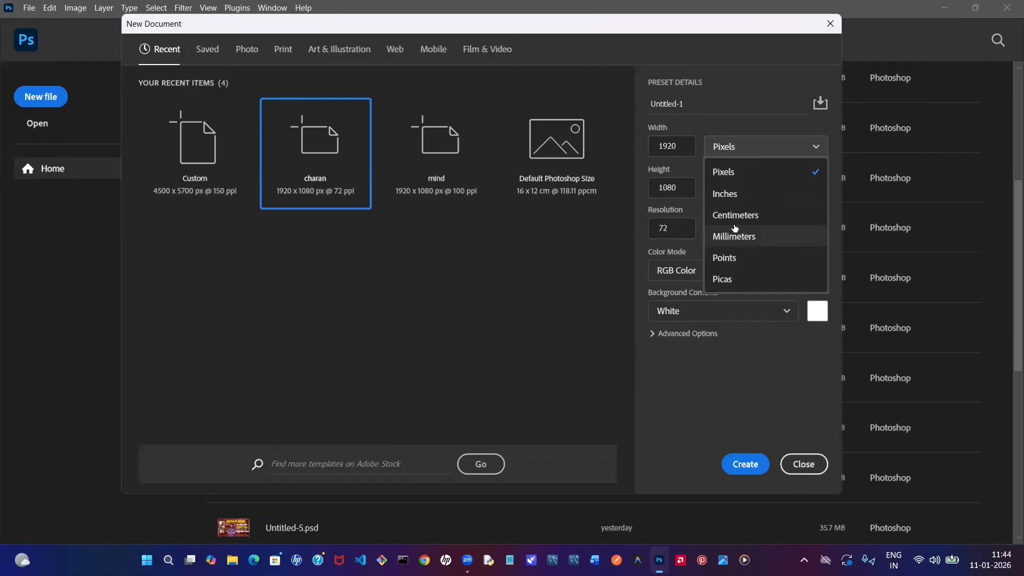
# - Create a new document from the recent 1920 x 1080 px, 72 ppi preset with RGB Color and a white background
pyautogui.click(732, 179)
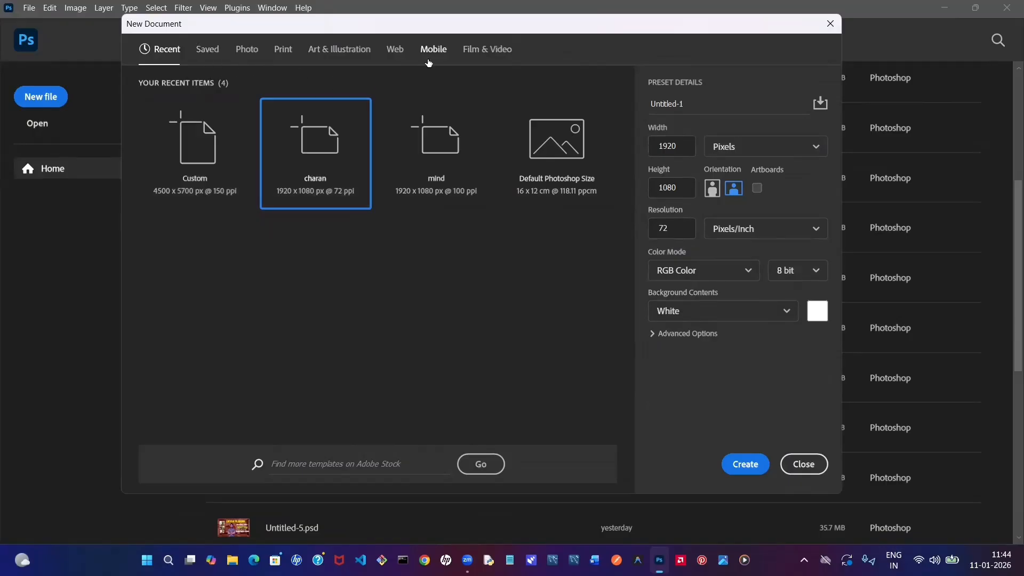
pyautogui.click(490, 55)
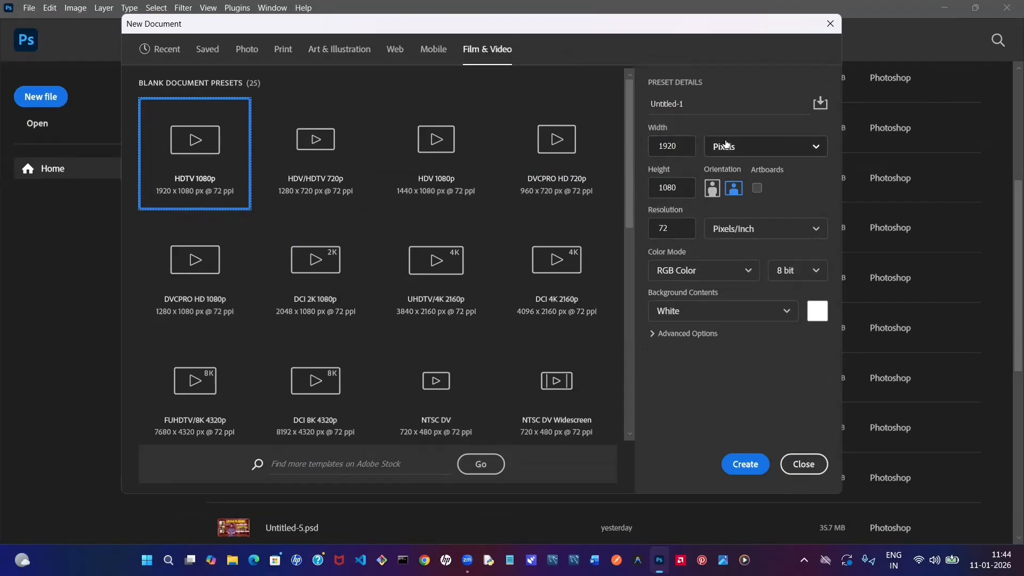
pyautogui.click(813, 236)
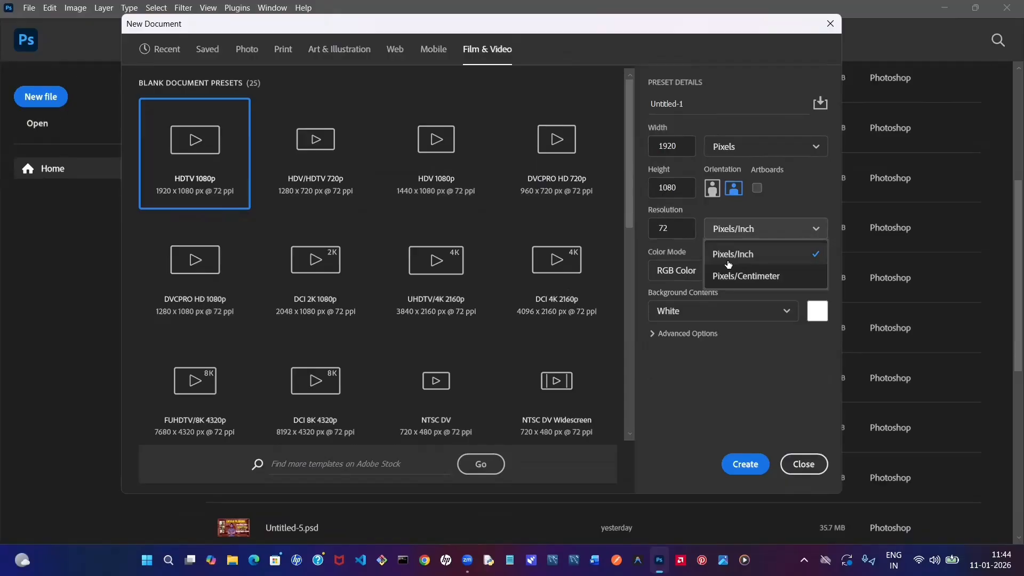
pyautogui.click(729, 264)
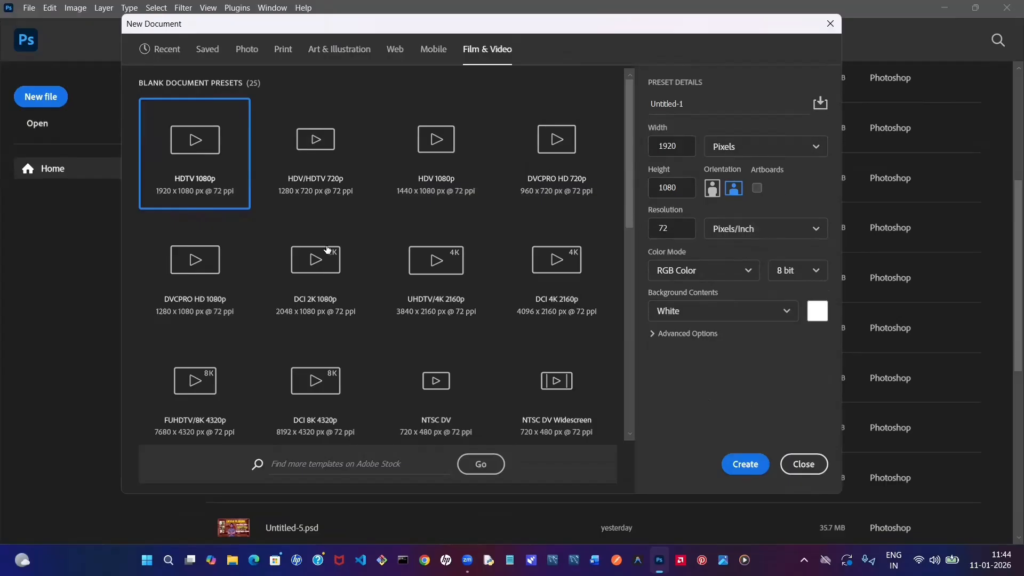
pyautogui.click(208, 49)
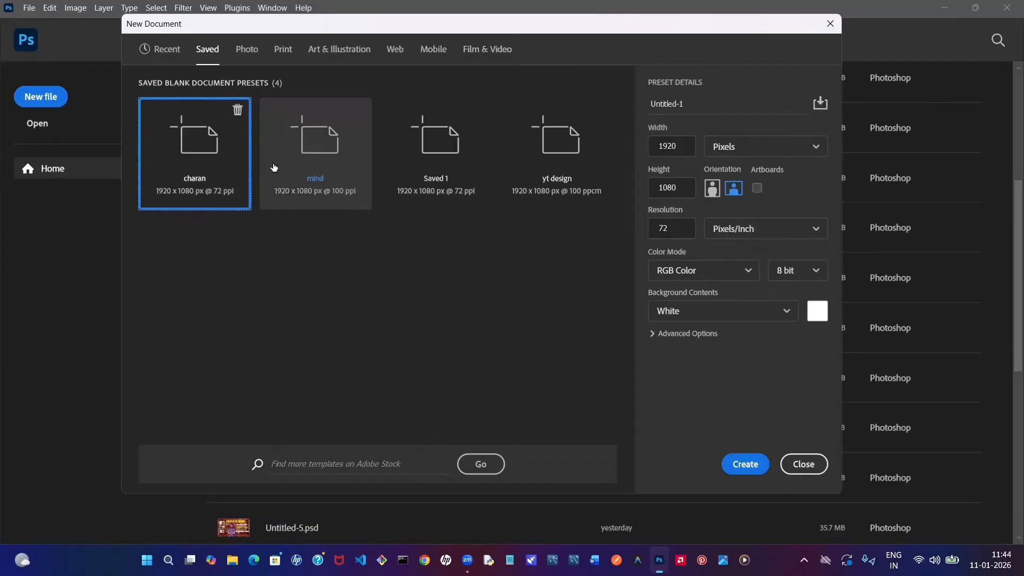
pyautogui.click(168, 53)
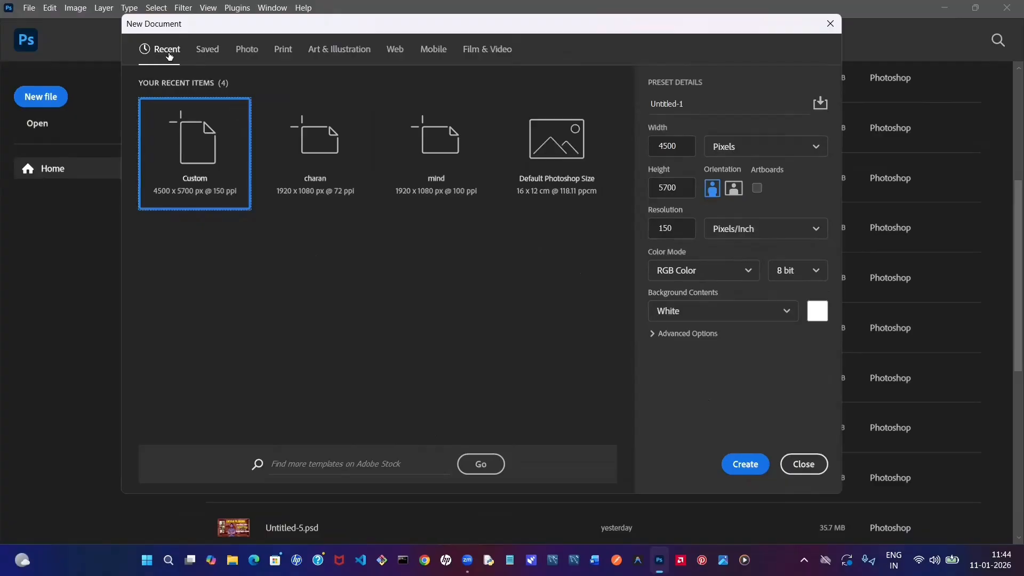
pyautogui.click(329, 137)
pyautogui.click(329, 138)
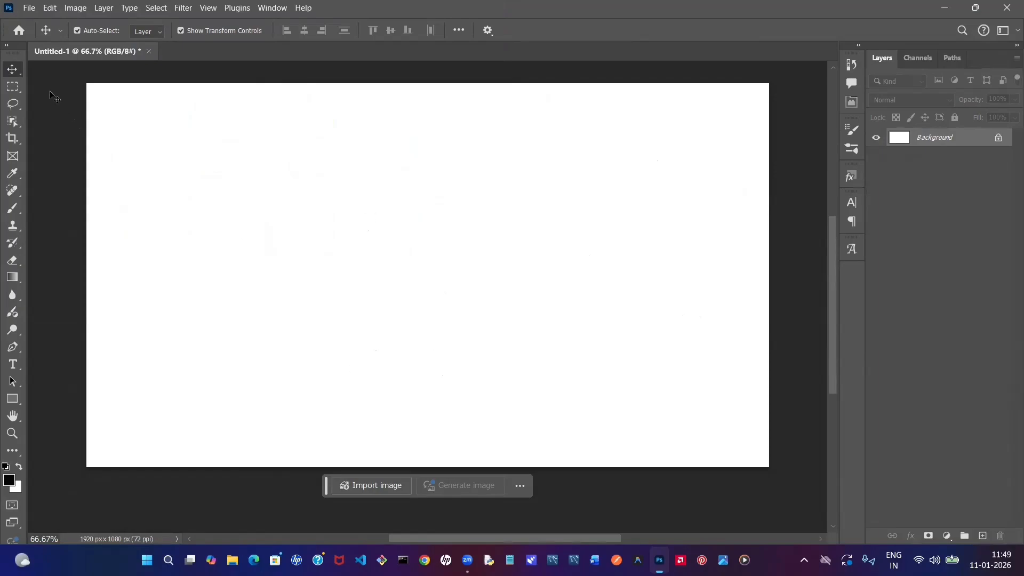
# - Place the image Gemini_Generated_Image_c3f5f9c3f5f9c3f5 as an embedded file on the canvas
pyautogui.click(30, 13)
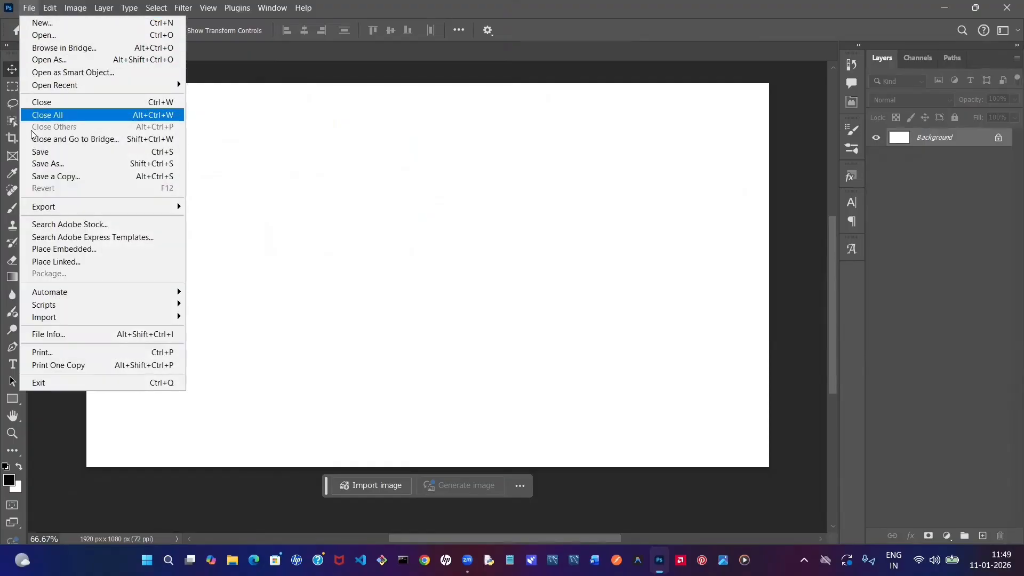
pyautogui.click(45, 249)
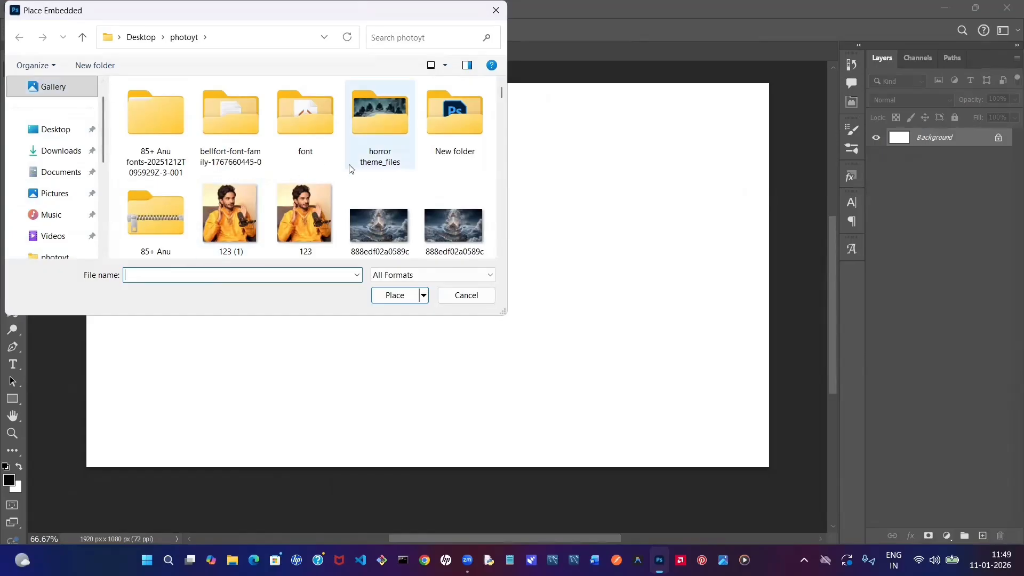
pyautogui.scroll(-1, 344, 171)
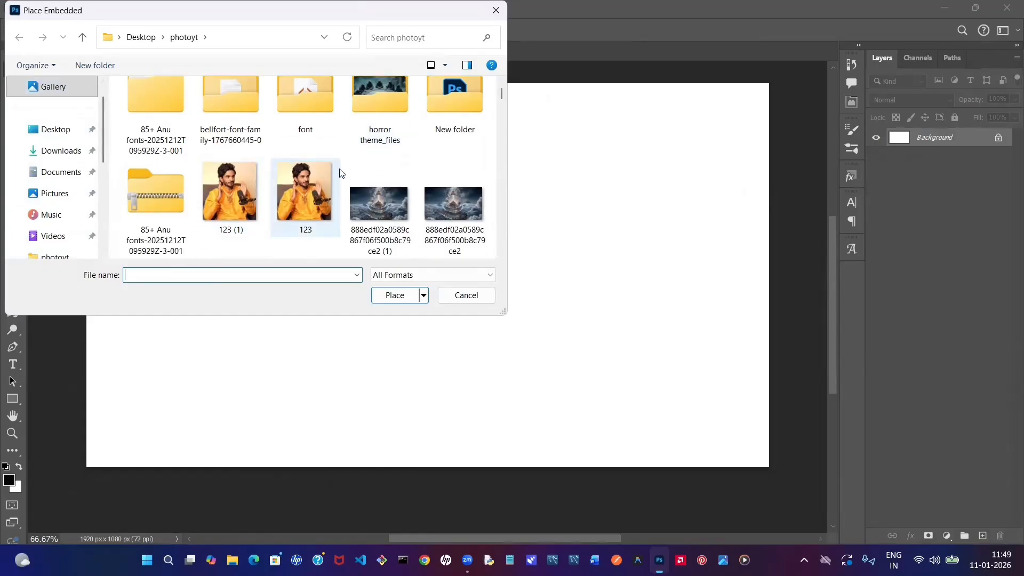
pyautogui.scroll(-3, 342, 172)
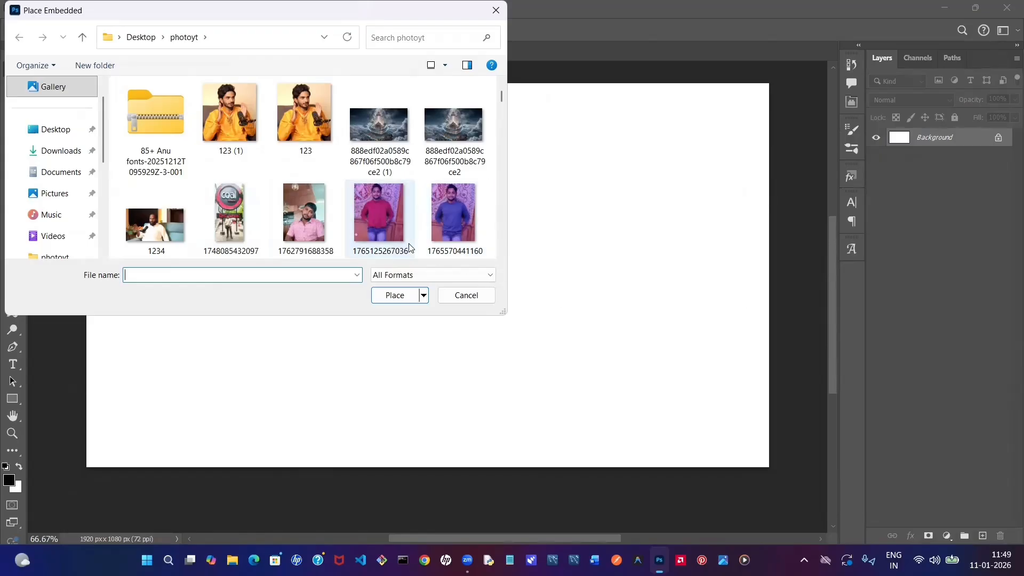
pyautogui.click(385, 218)
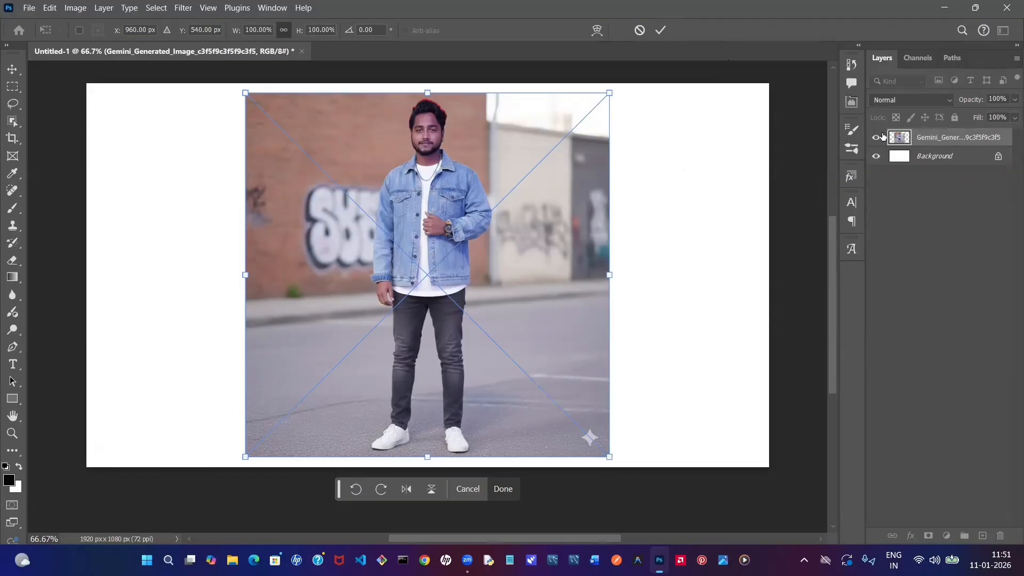
pyautogui.click(661, 33)
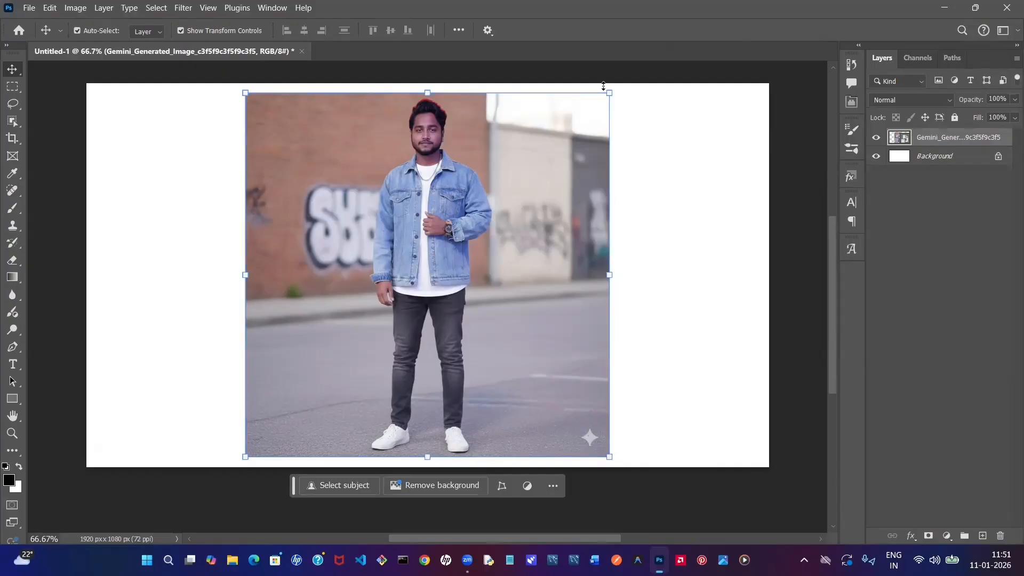
# - Enlarge the placed photo to about 204% and align its top edge with the canvas so the man's upper body fills the height
pyautogui.moveTo(608, 93); pyautogui.dragTo(766, 69)
pyautogui.scroll(1, 187, 133)
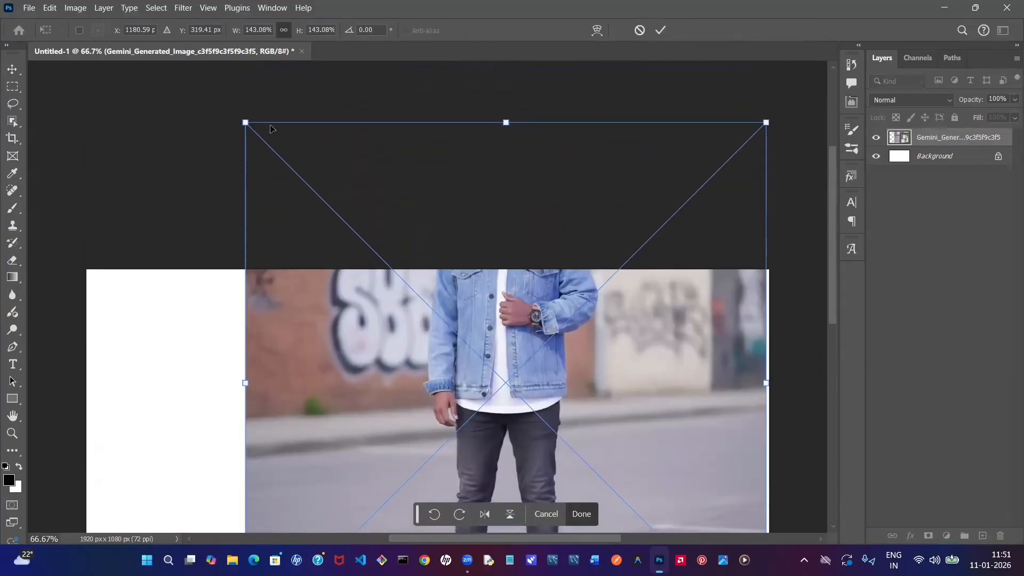
pyautogui.moveTo(240, 120); pyautogui.dragTo(184, 16)
pyautogui.scroll(-4, 507, 339)
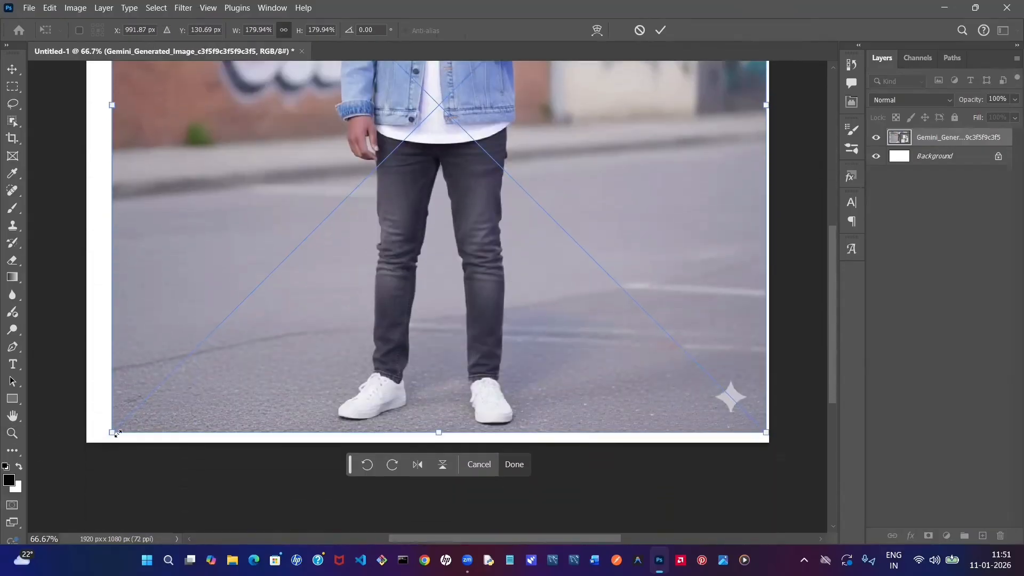
pyautogui.moveTo(116, 433); pyautogui.dragTo(41, 523)
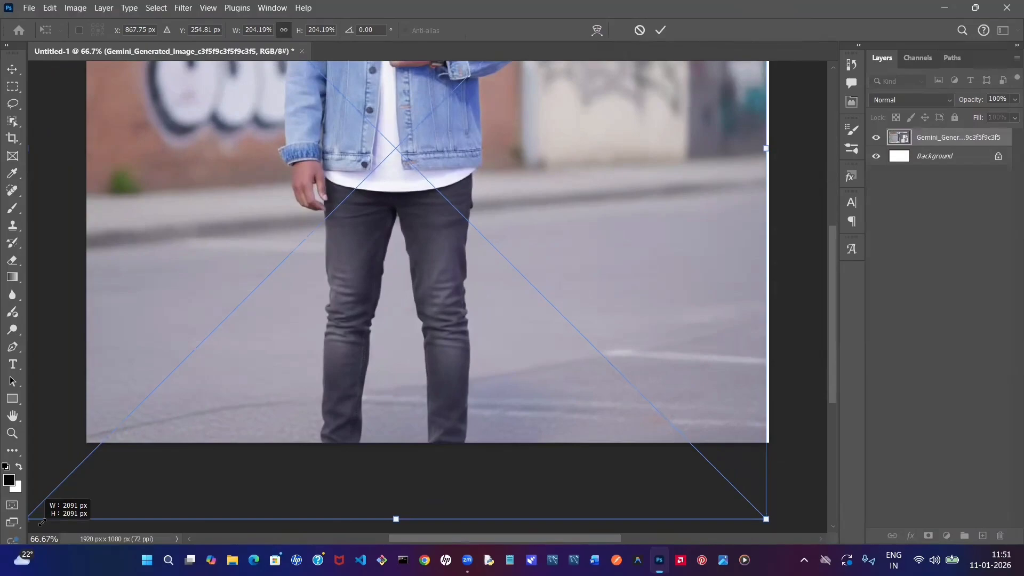
pyautogui.scroll(1, 485, 253)
pyautogui.moveTo(520, 236); pyautogui.dragTo(515, 495)
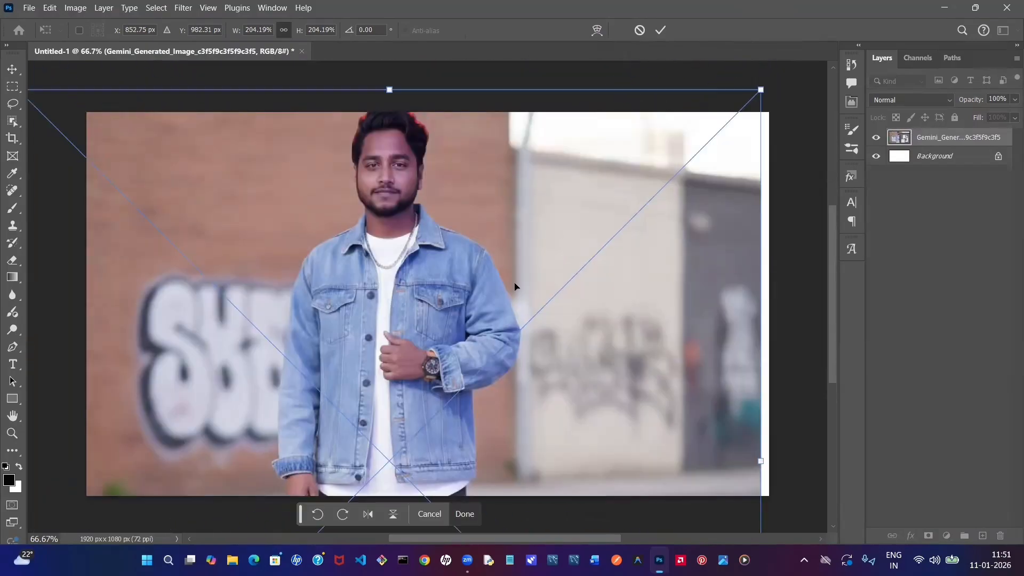
pyautogui.click(661, 31)
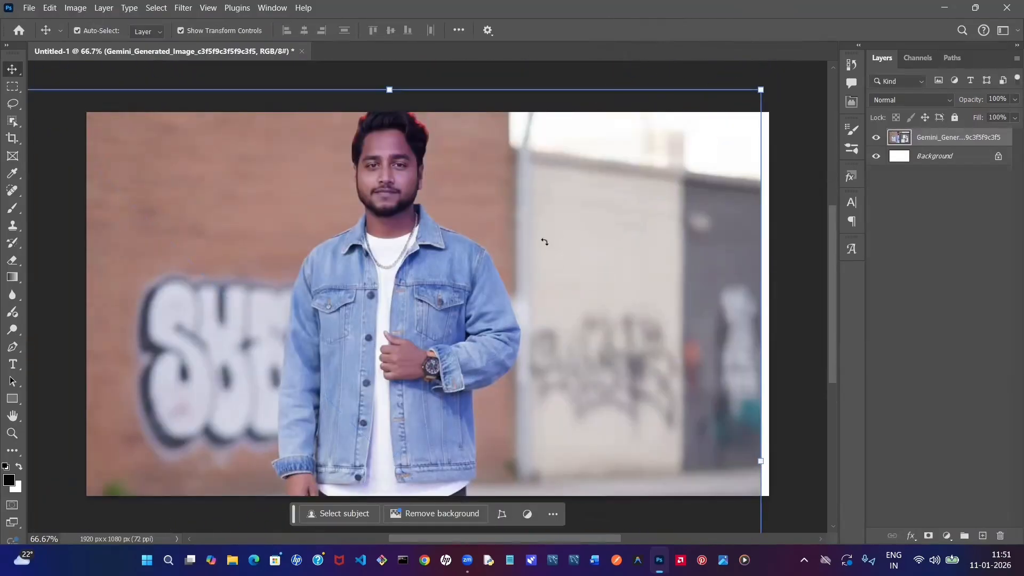
pyautogui.moveTo(462, 167); pyautogui.dragTo(462, 189)
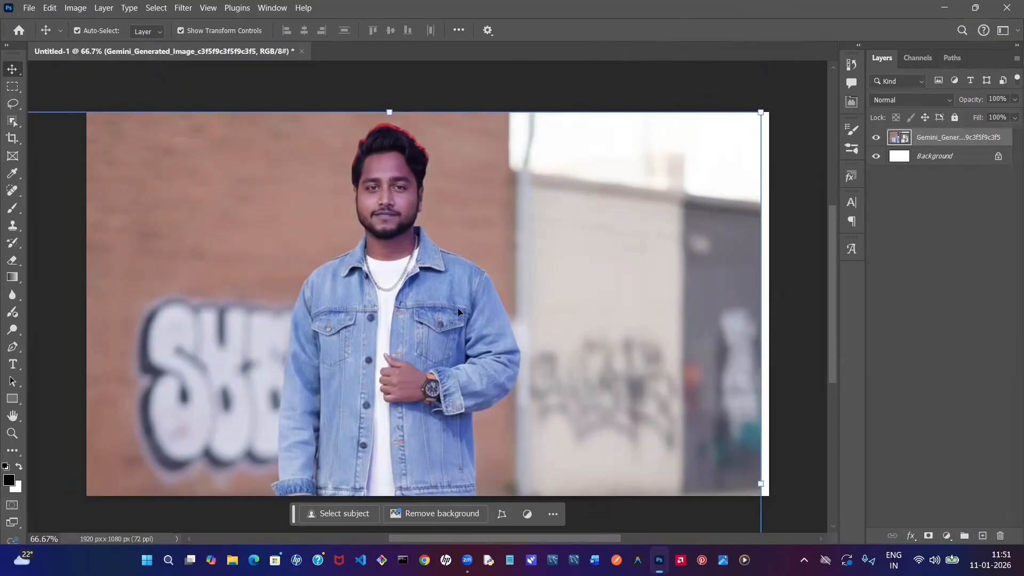
# - Rasterize the photo layer and convert it back to a Smart Object
pyautogui.rightClick(928, 140)
pyautogui.click(982, 140)
pyautogui.rightClick(951, 136)
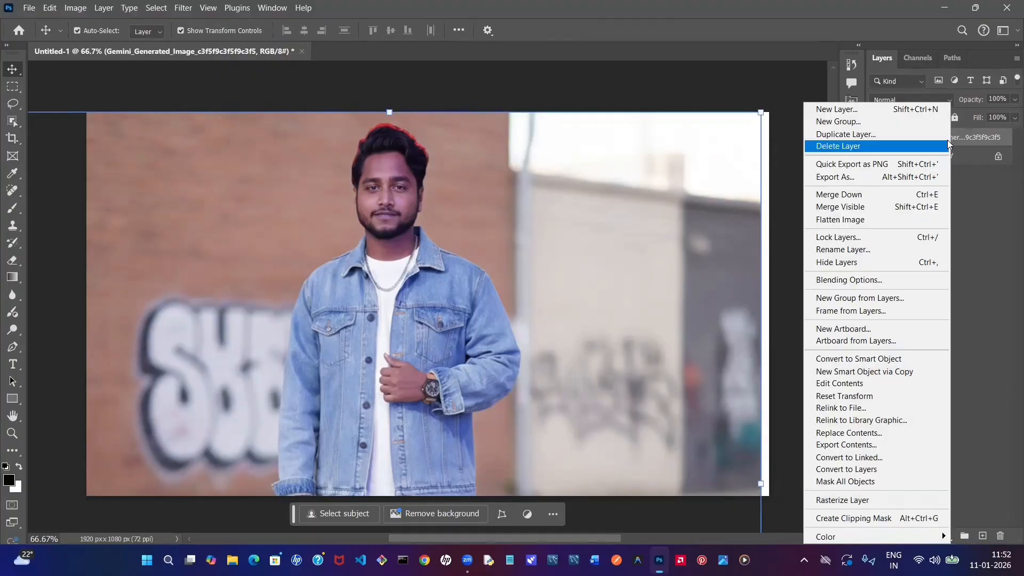
pyautogui.click(854, 504)
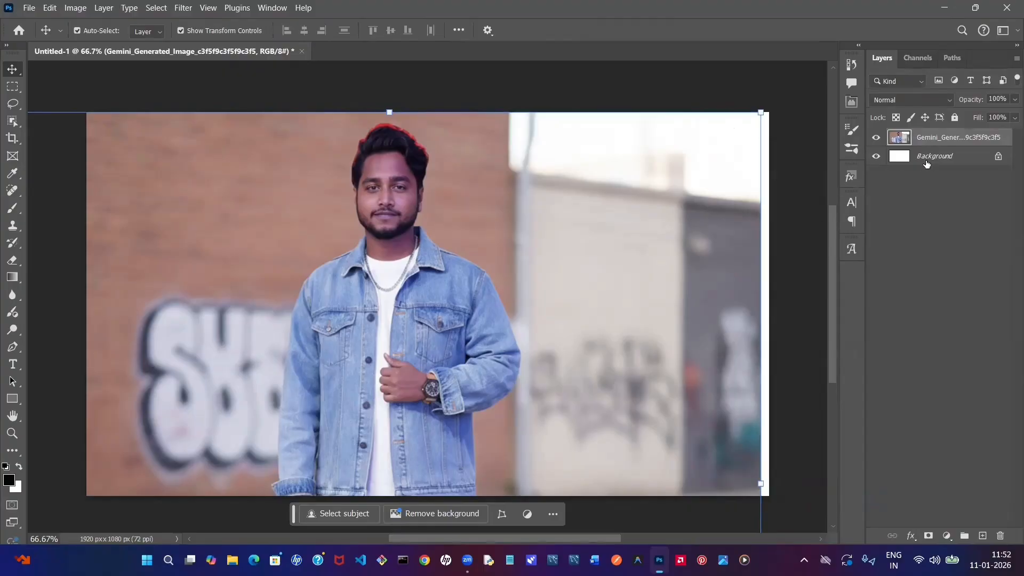
pyautogui.rightClick(949, 138)
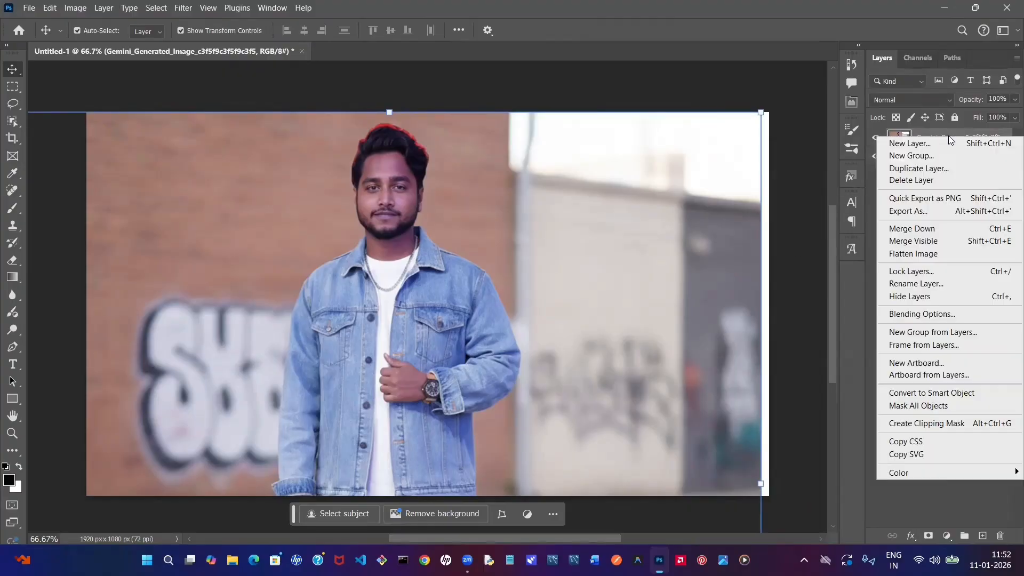
pyautogui.click(930, 394)
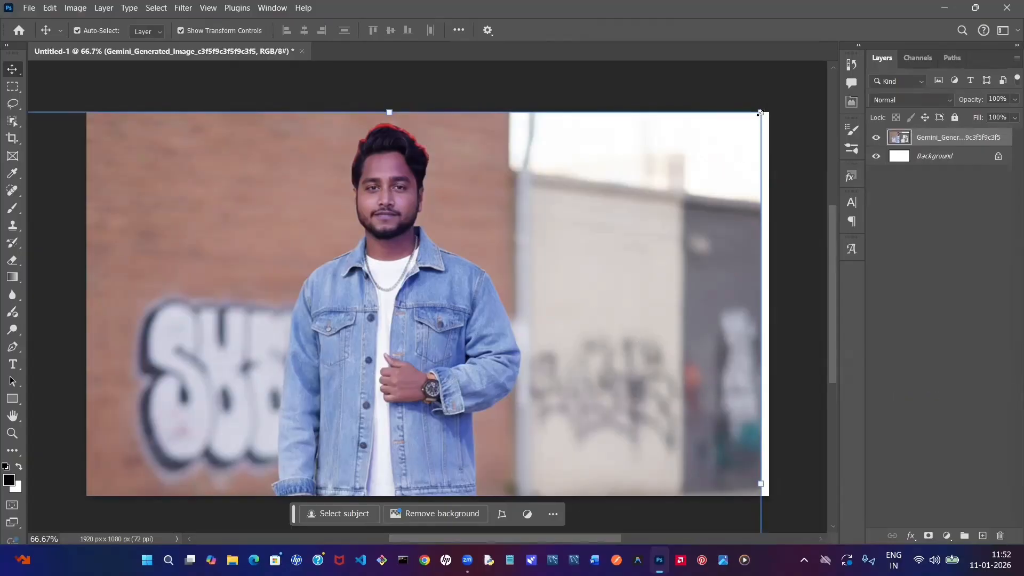
# - Scale the photo down to about half its size and position it slightly left of the canvas centre so the full figure fits
pyautogui.moveTo(762, 112); pyautogui.dragTo(602, 272)
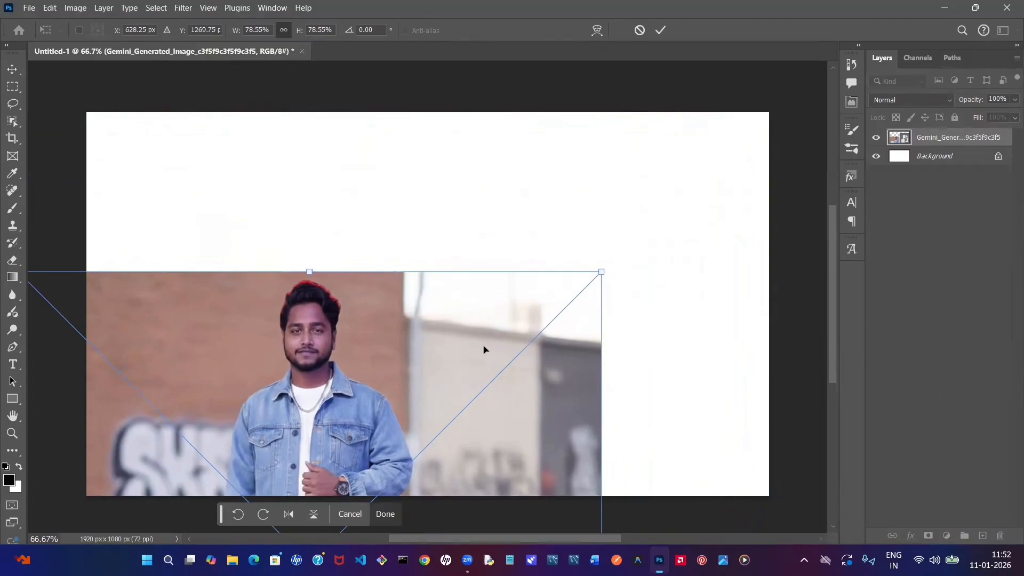
pyautogui.moveTo(485, 350); pyautogui.dragTo(598, 232)
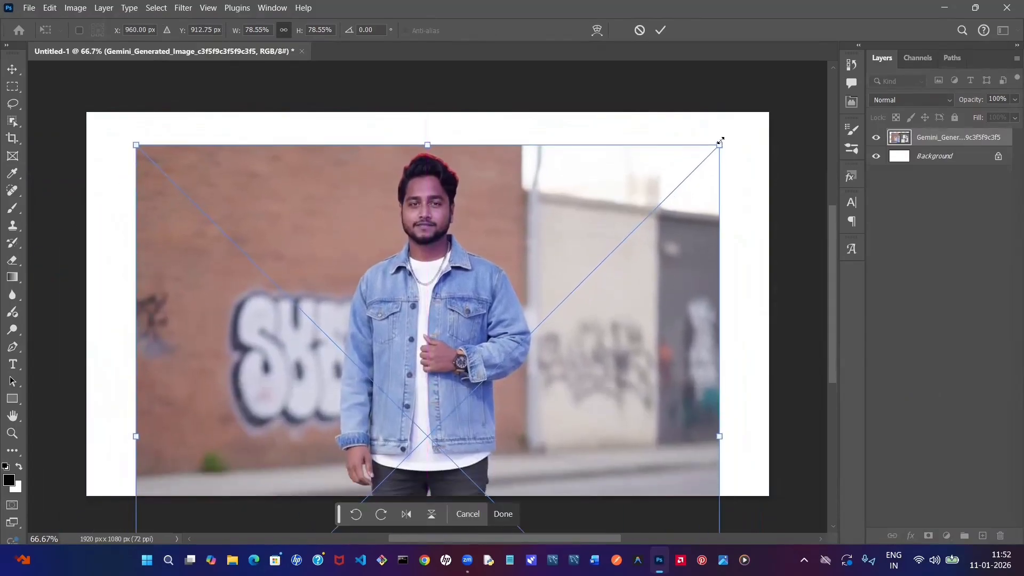
pyautogui.moveTo(721, 142); pyautogui.dragTo(536, 324)
pyautogui.moveTo(474, 360); pyautogui.dragTo(527, 135)
pyautogui.moveTo(540, 194); pyautogui.dragTo(539, 222)
pyautogui.scroll(-2, 736, 172)
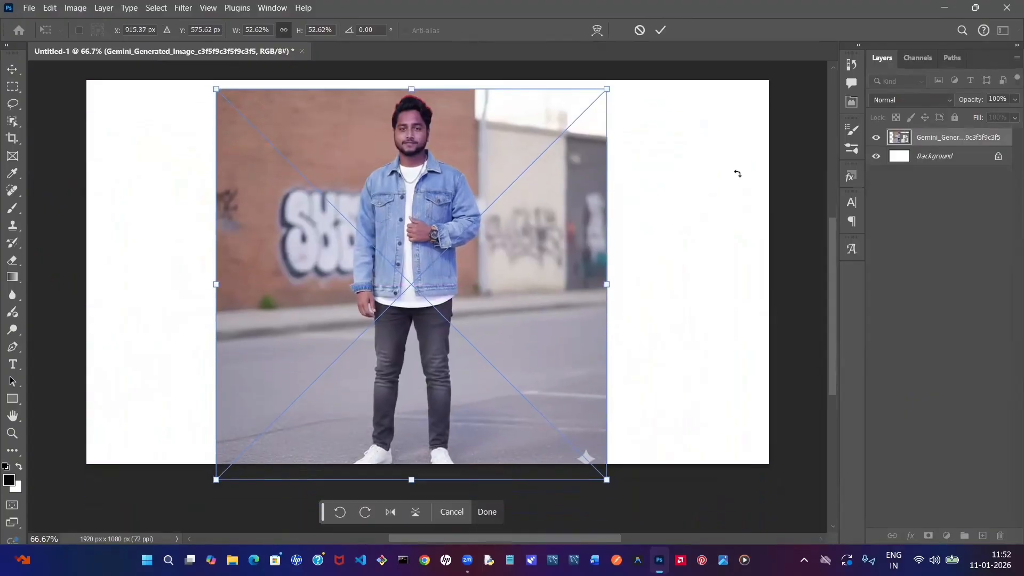
pyautogui.press('Return')
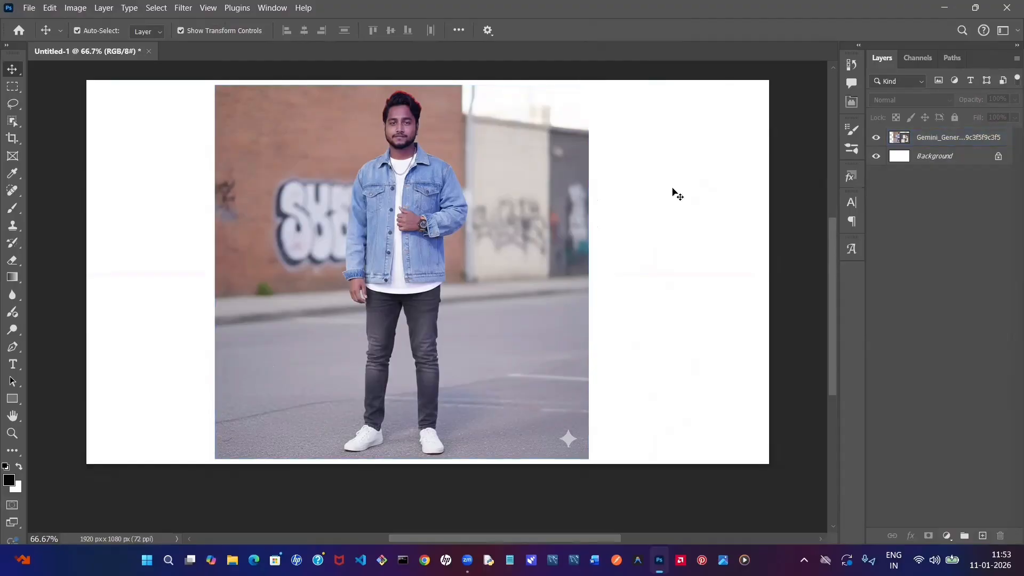
# - Apply a Camera Raw Filter to the photo with Exposure +0.55, Contrast +14, Shadows +9, Whites +13 and Saturation +33
pyautogui.click(504, 204)
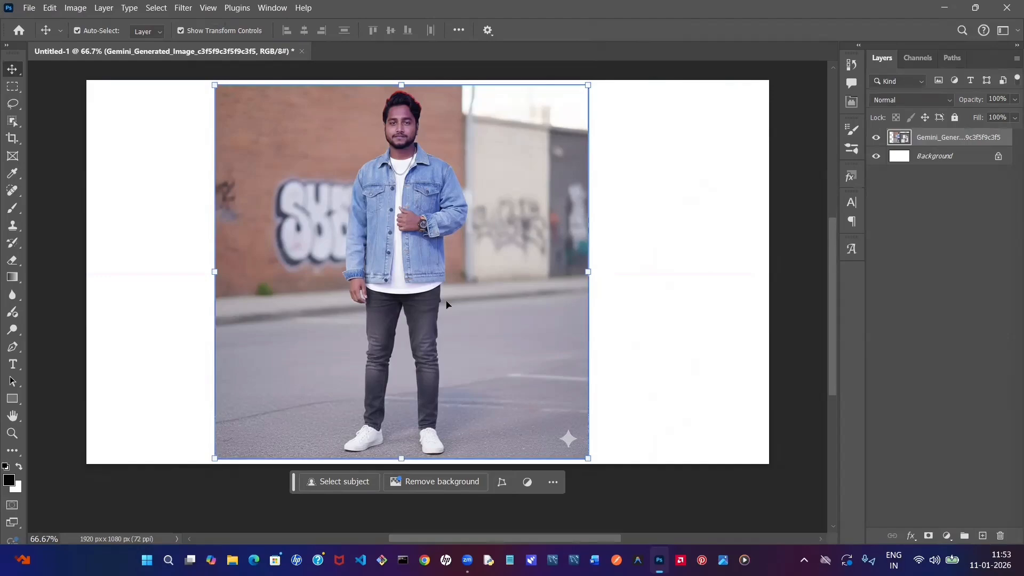
pyautogui.click(185, 11)
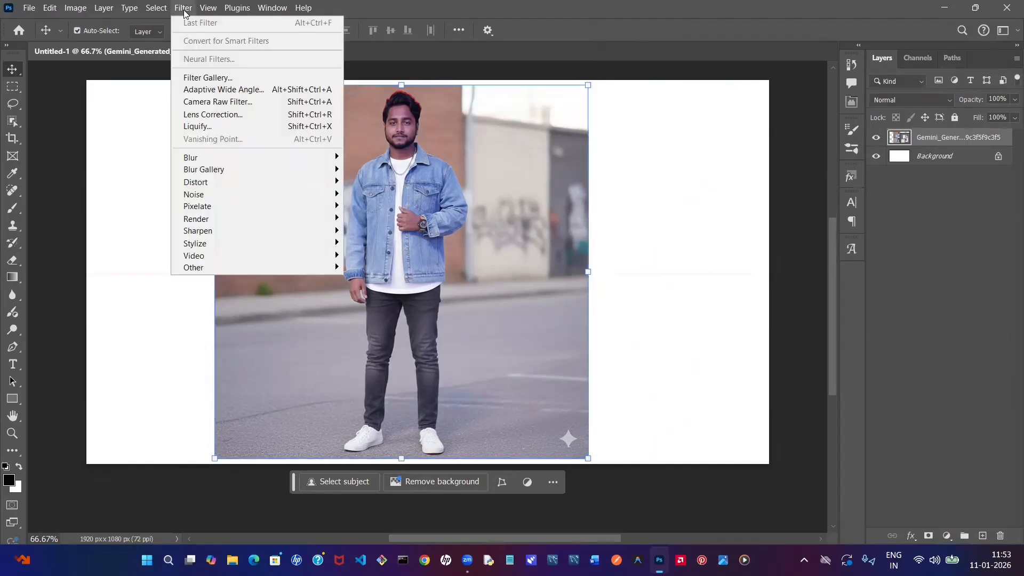
pyautogui.click(195, 102)
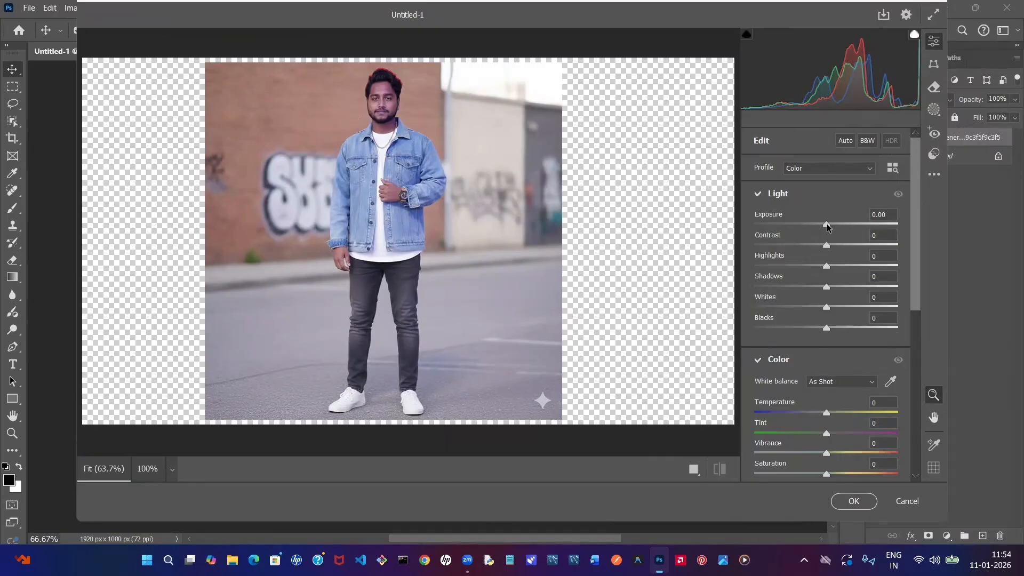
pyautogui.moveTo(827, 224)
pyautogui.mouseDown()
pyautogui.moveTo(901, 224)
pyautogui.moveTo(773, 223)
pyautogui.moveTo(837, 227)
pyautogui.mouseUp()
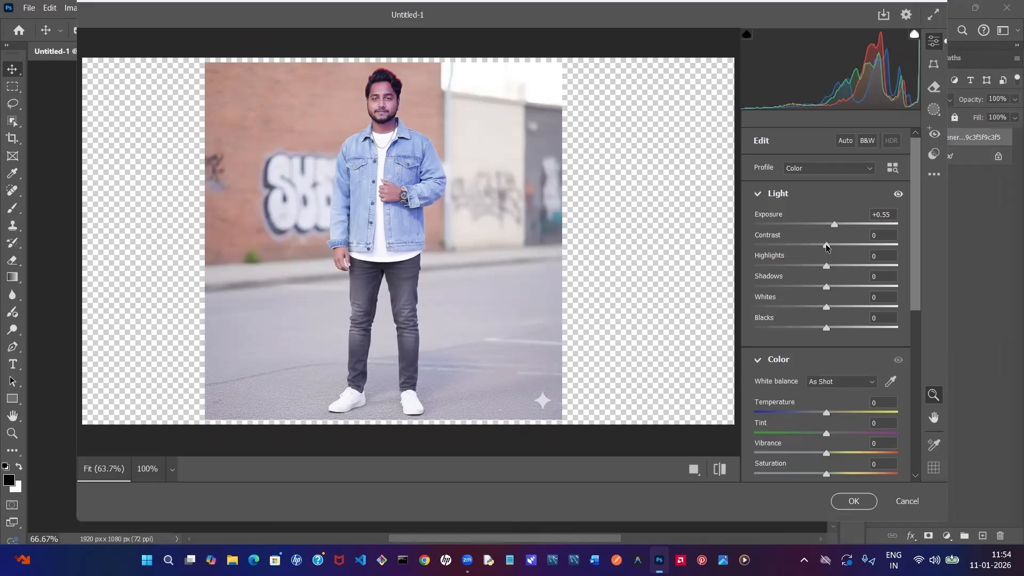
pyautogui.moveTo(827, 247); pyautogui.dragTo(837, 248)
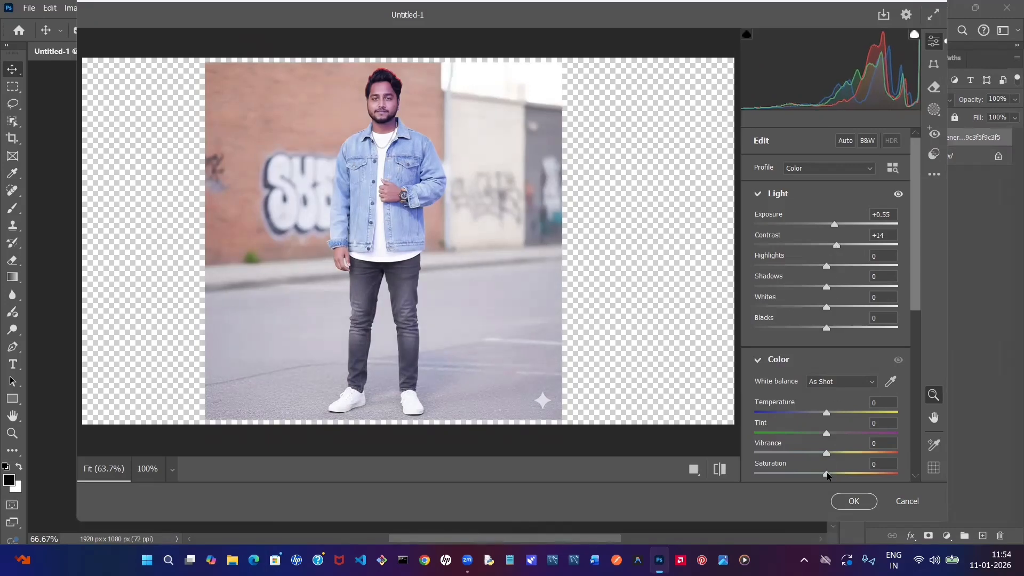
pyautogui.moveTo(828, 476); pyautogui.dragTo(850, 476)
pyautogui.moveTo(828, 308); pyautogui.dragTo(832, 287)
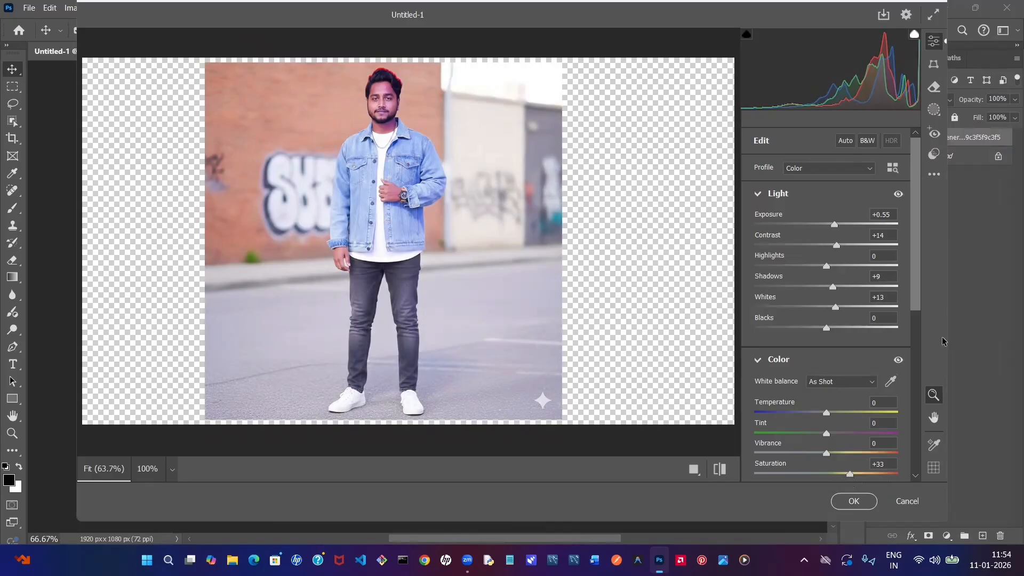
pyautogui.click(847, 501)
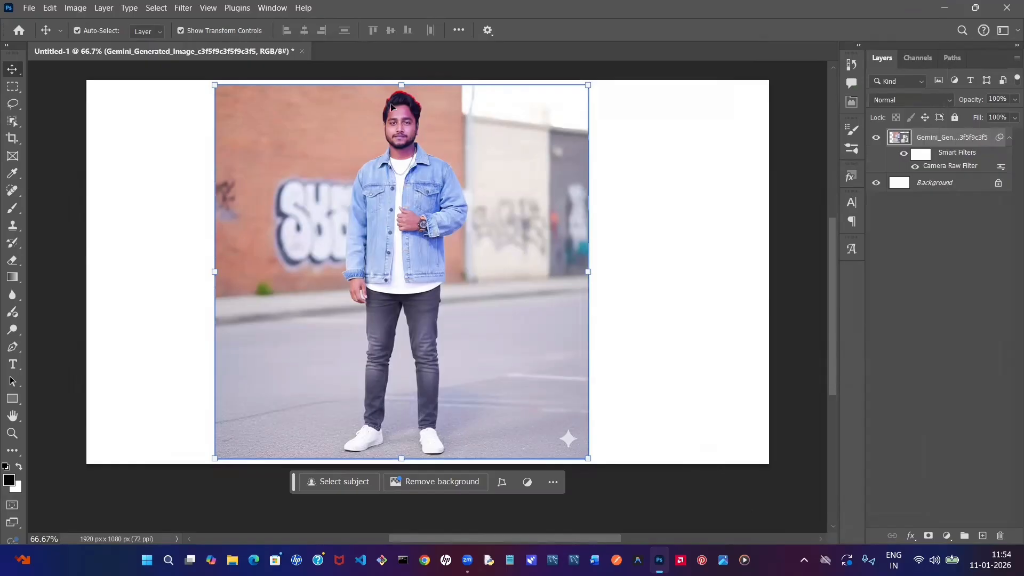
pyautogui.click(608, 222)
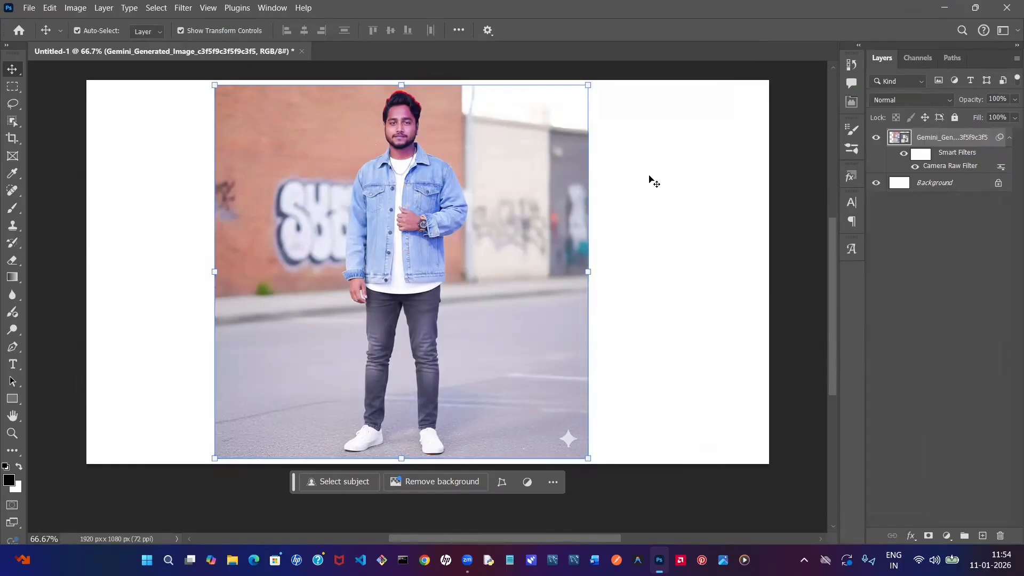
# - Compare the photo with and without its Smart Filters by toggling their visibility, leaving them enabled
pyautogui.click(903, 155)
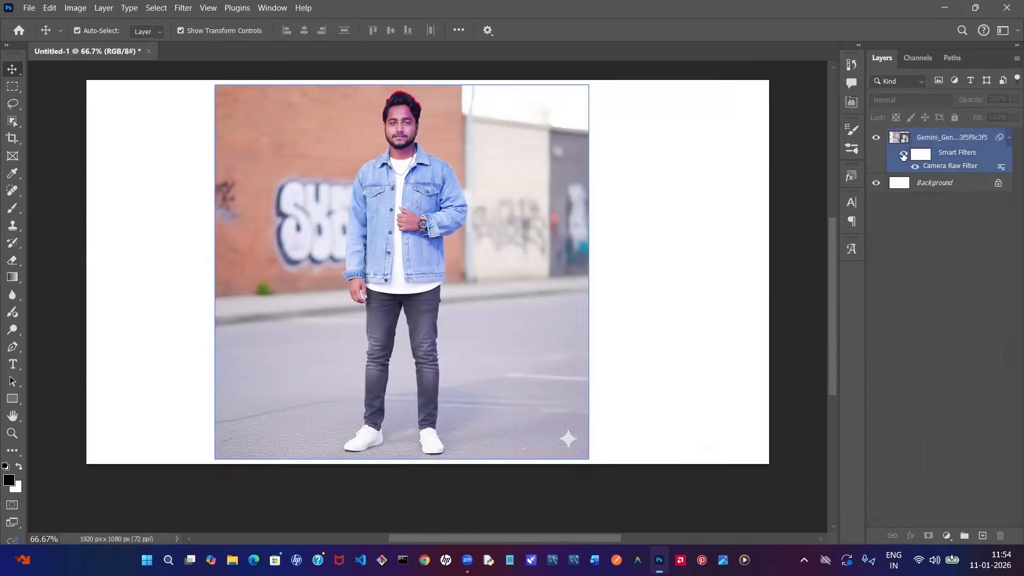
pyautogui.click(903, 156)
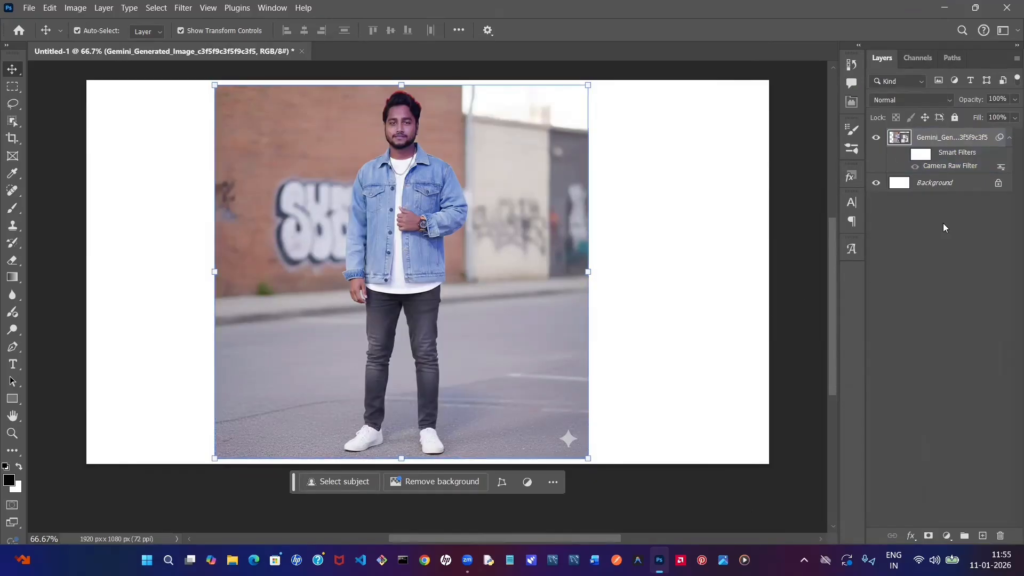
pyautogui.click(903, 154)
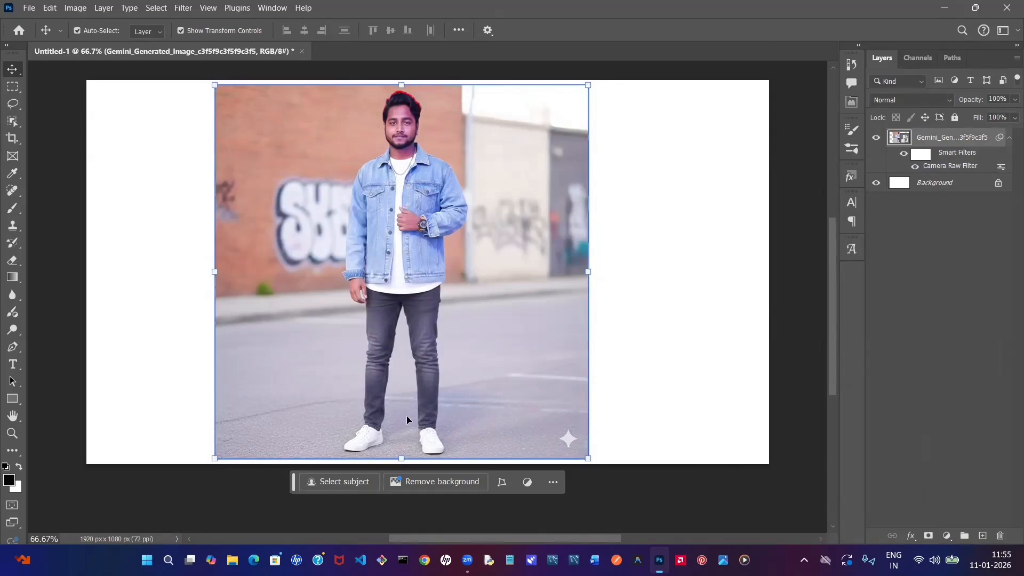
pyautogui.click(648, 357)
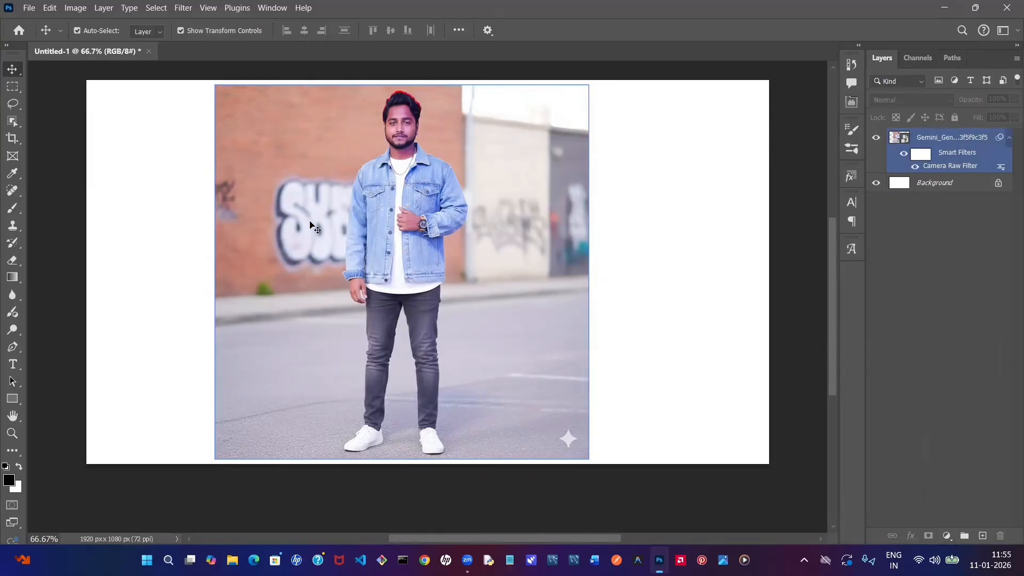
# - Start a Pen tool path on the photo layer, tracing from the man's right shoulder along the collar to his jaw
pyautogui.click(977, 141)
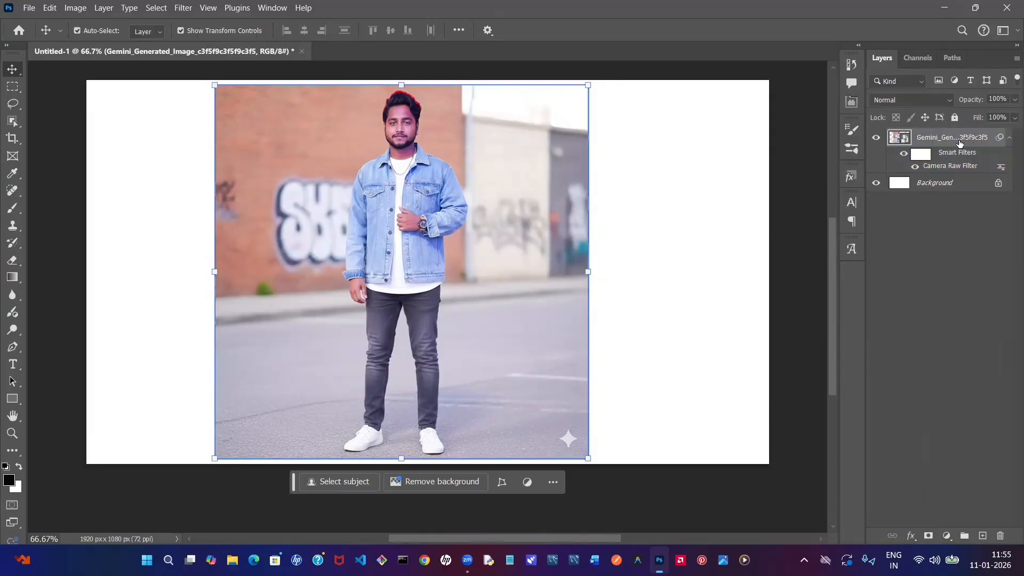
pyautogui.click(15, 351)
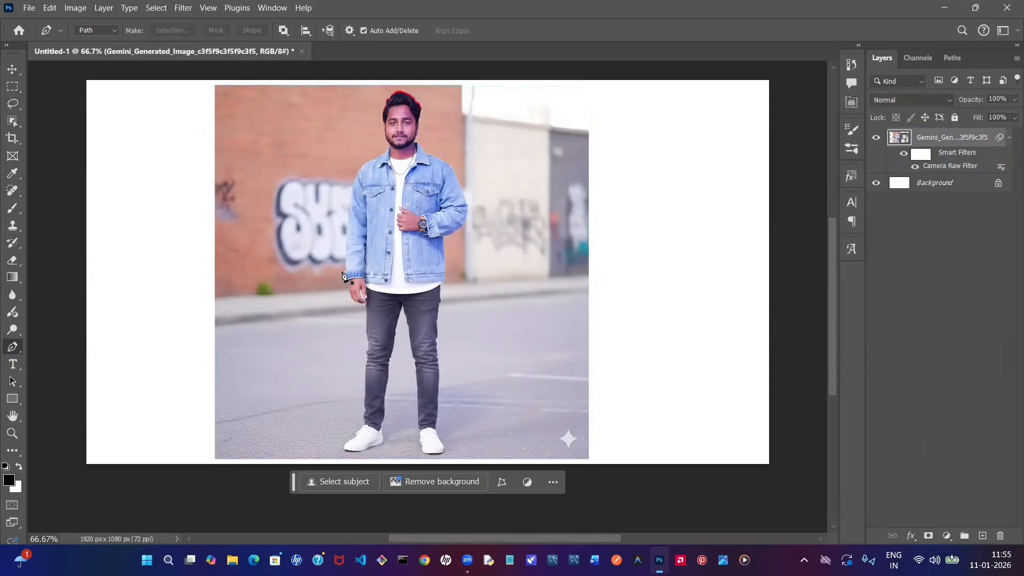
pyautogui.scroll(1, 342, 276)
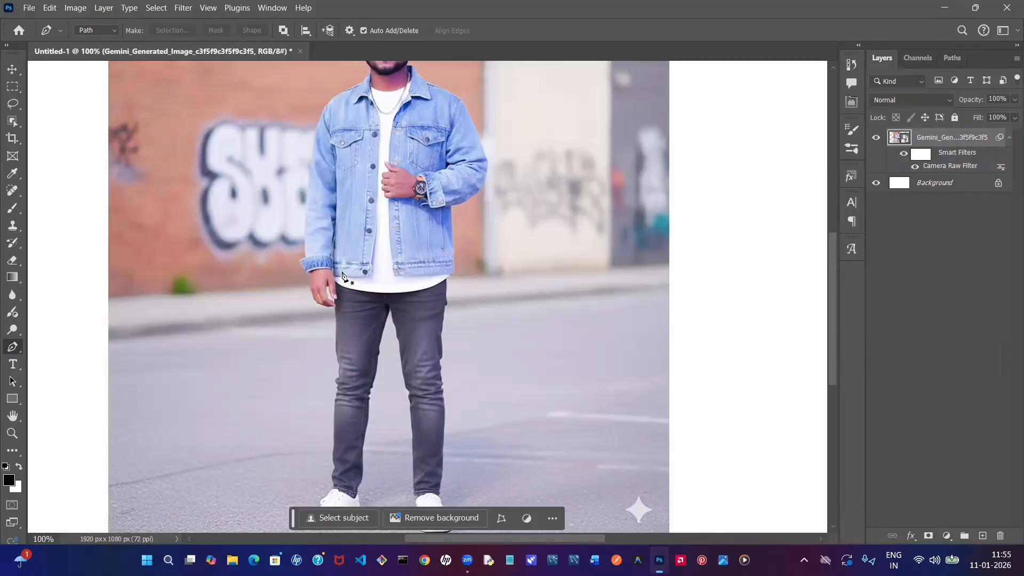
pyautogui.scroll(1, 341, 276)
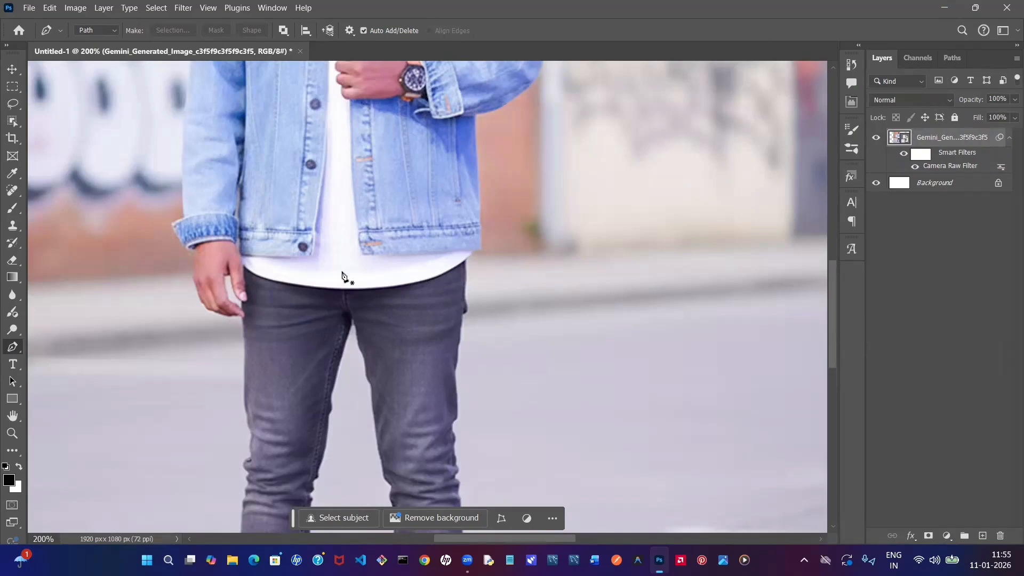
pyautogui.scroll(-2, 342, 276)
pyautogui.scroll(3, 344, 274)
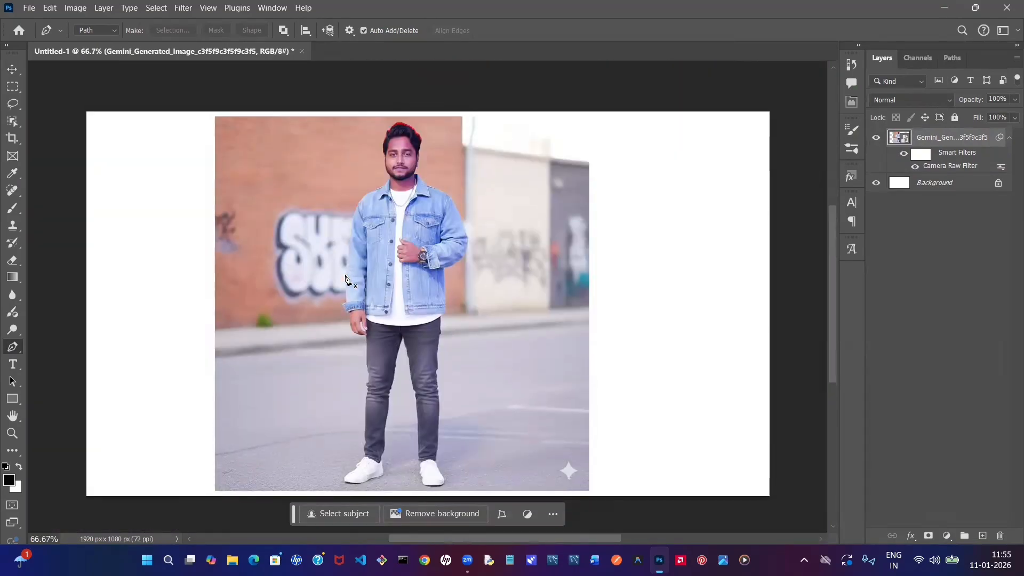
pyautogui.scroll(1, 345, 279)
pyautogui.scroll(1, 345, 279)
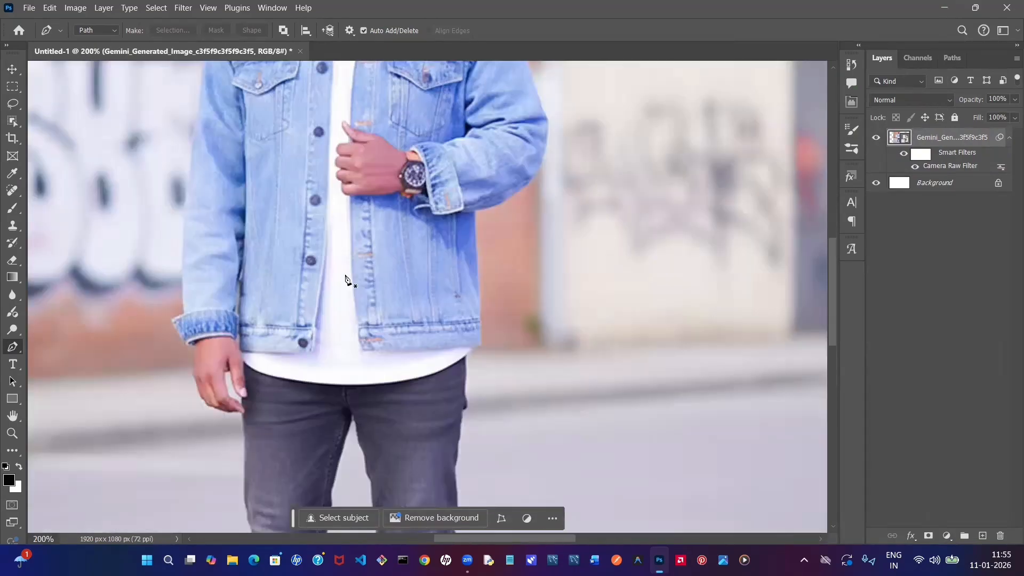
pyautogui.scroll(5, 345, 278)
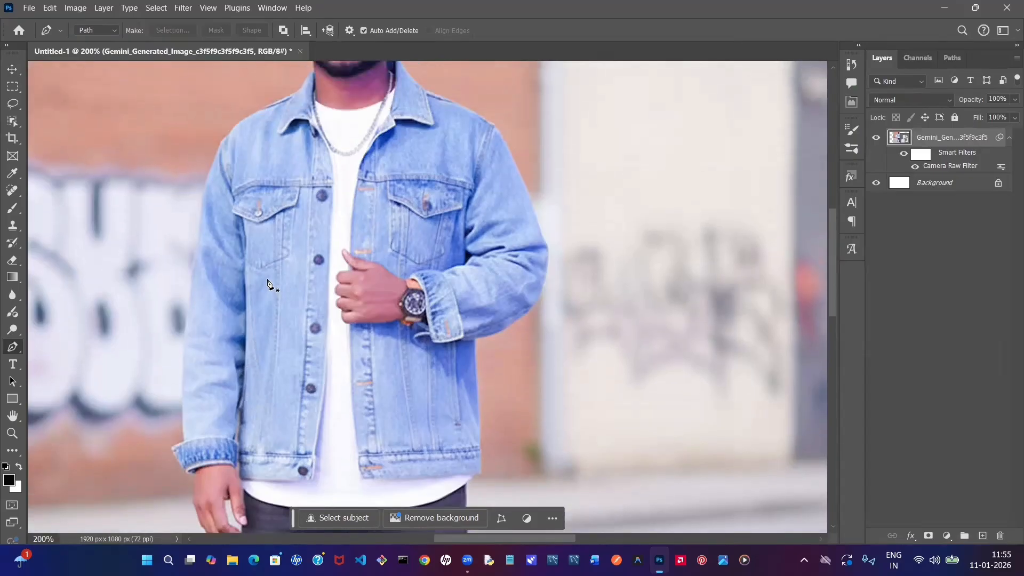
pyautogui.scroll(2, 277, 139)
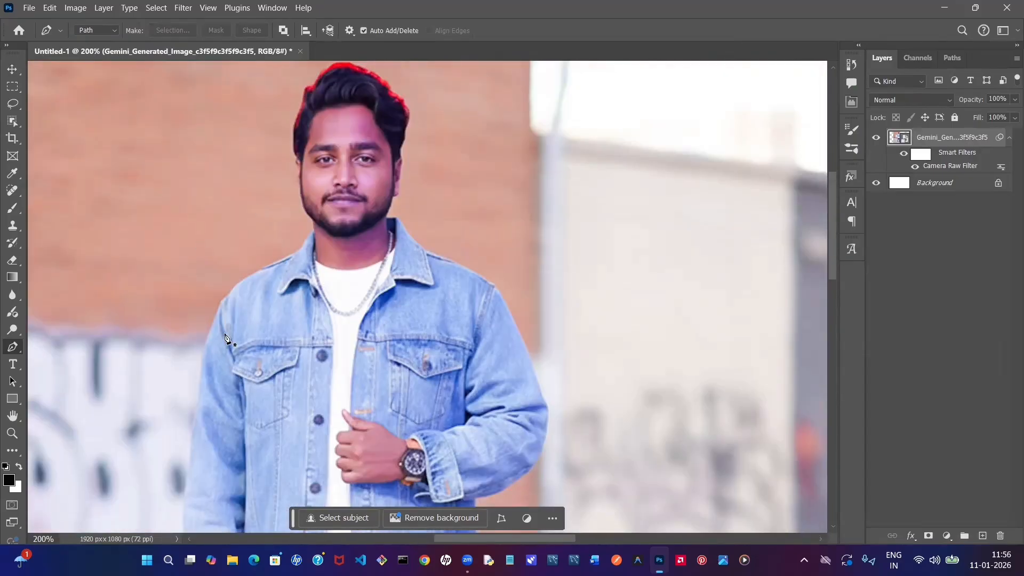
pyautogui.click(222, 302)
pyautogui.click(232, 292)
pyautogui.click(256, 272)
pyautogui.click(312, 224)
pyautogui.click(310, 214)
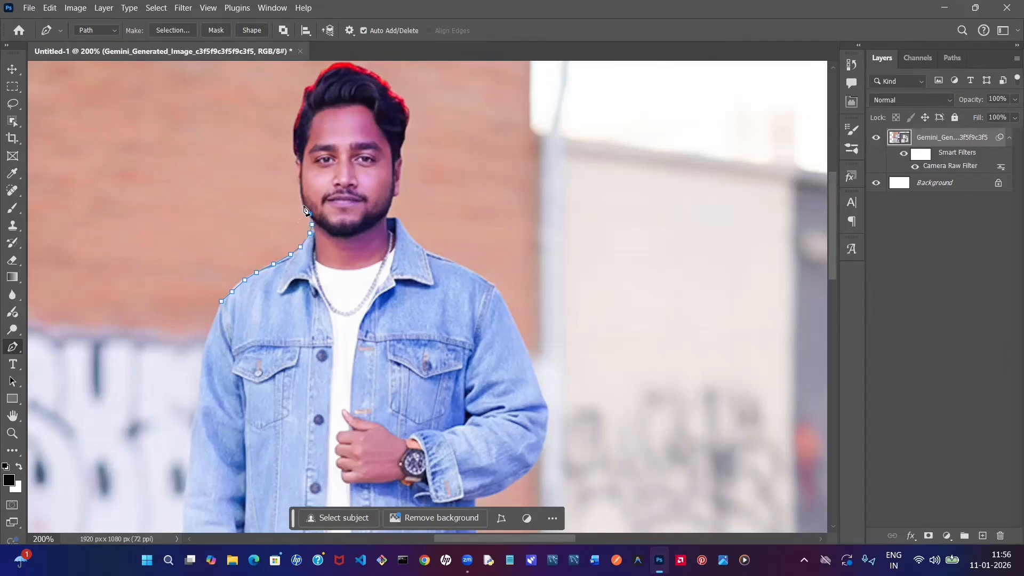
# - Continue the path from the jaw up the right side of the man's face and hair to the crown
pyautogui.click(304, 205)
pyautogui.click(302, 190)
pyautogui.click(298, 178)
pyautogui.click(294, 152)
pyautogui.click(293, 144)
pyautogui.click(294, 128)
pyautogui.click(297, 117)
pyautogui.click(302, 96)
pyautogui.click(305, 86)
pyautogui.scroll(1, 309, 92)
pyautogui.click(315, 100)
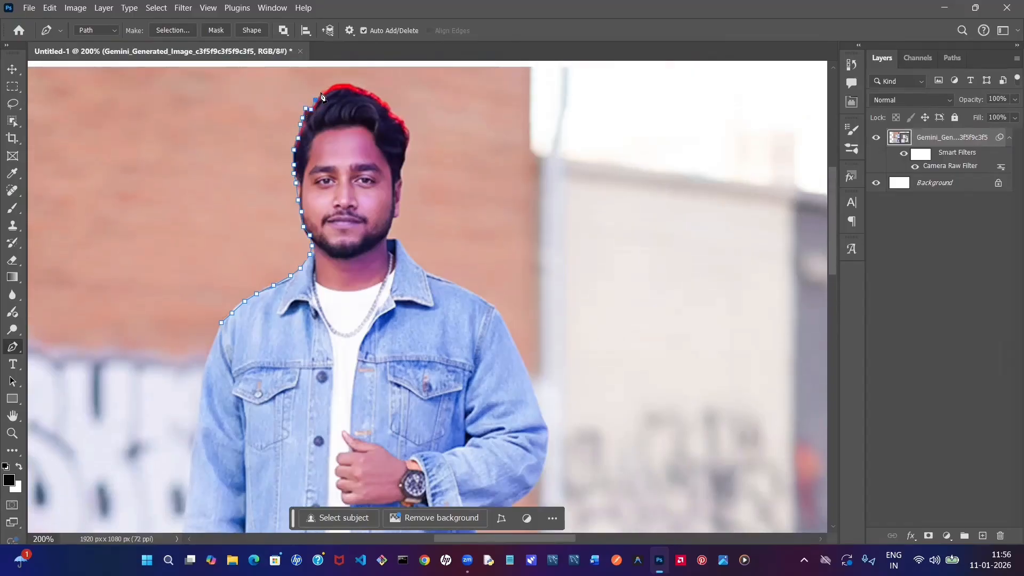
pyautogui.click(324, 91)
# - Trace the path over the top of the hair and down past the man's left ear to his neck
pyautogui.click(338, 88)
pyautogui.click(359, 89)
pyautogui.click(383, 102)
pyautogui.click(392, 112)
pyautogui.click(396, 117)
pyautogui.click(404, 126)
pyautogui.click(407, 143)
pyautogui.click(403, 158)
pyautogui.click(402, 168)
pyautogui.click(403, 185)
pyautogui.click(401, 196)
pyautogui.click(400, 208)
pyautogui.click(393, 223)
pyautogui.click(389, 235)
# - Extend the path from the neck along the jacket collar to the man's left shoulder
pyautogui.click(399, 239)
pyautogui.click(403, 245)
pyautogui.click(408, 255)
pyautogui.click(423, 265)
pyautogui.click(443, 282)
pyautogui.click(457, 294)
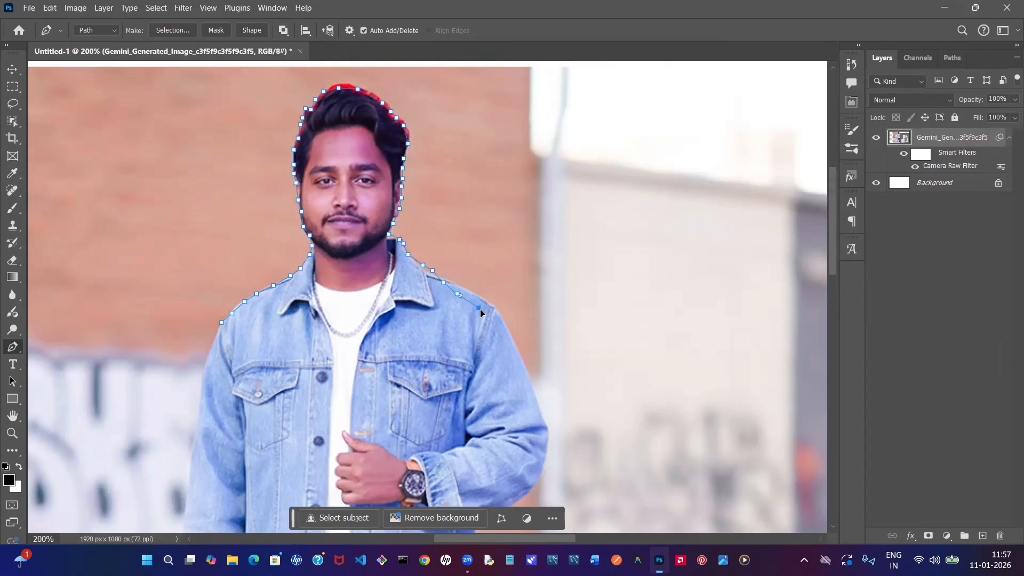
pyautogui.click(479, 308)
# - Run the path across the jacket's chest and close it at its starting point on the right shoulder
pyautogui.click(483, 320)
pyautogui.click(474, 347)
pyautogui.click(452, 348)
pyautogui.click(392, 361)
pyautogui.click(352, 362)
pyautogui.click(317, 362)
pyautogui.click(304, 363)
pyautogui.click(255, 356)
pyautogui.click(240, 348)
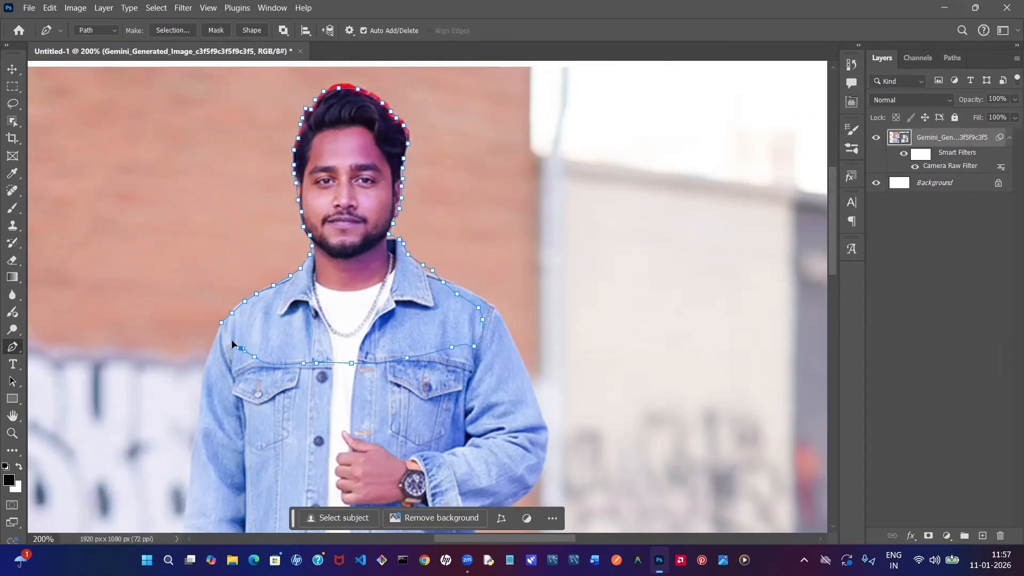
pyautogui.click(228, 332)
pyautogui.click(222, 323)
# - Convert the closed path to a selection and add a layer mask isolating the man's head and shoulders
pyautogui.scroll(-1, 442, 301)
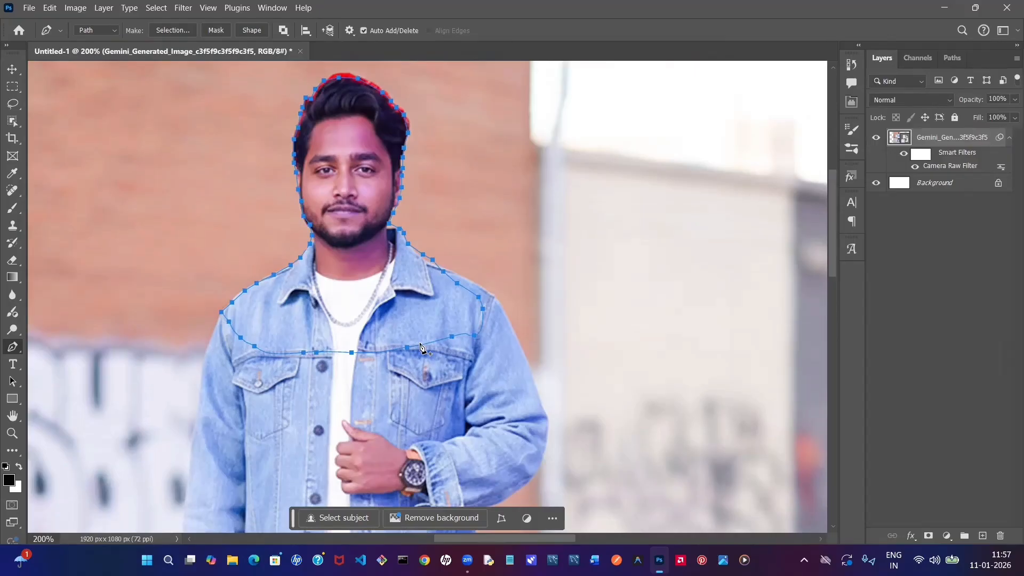
pyautogui.hotkey('ctrl', 'Return')
pyautogui.scroll(-1, 222, 303)
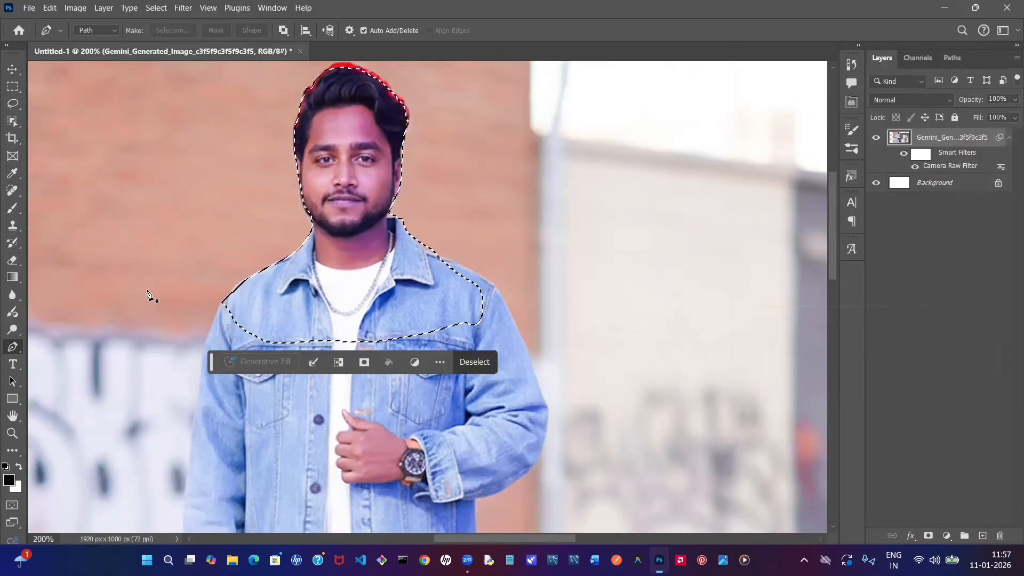
pyautogui.click(929, 532)
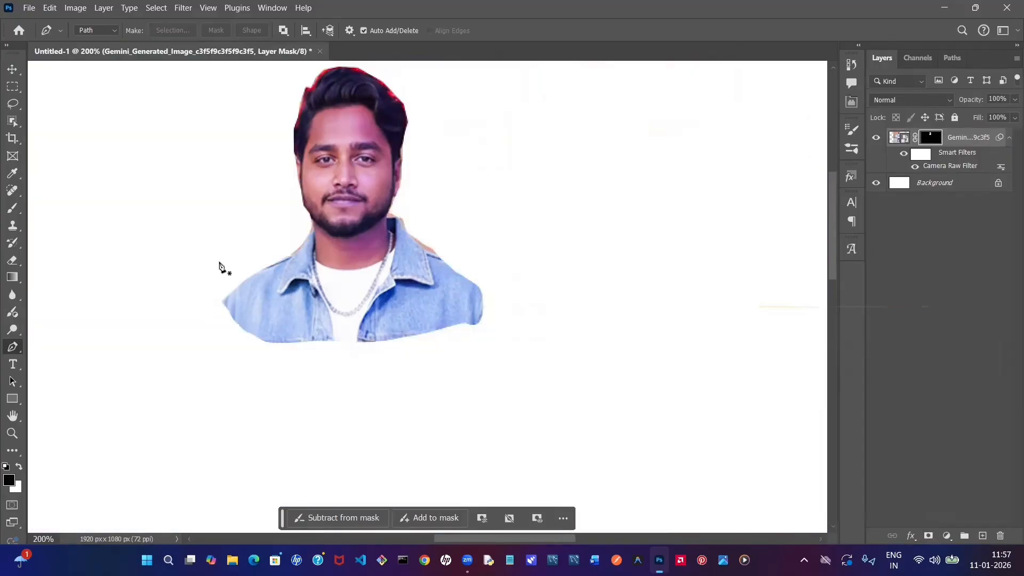
pyautogui.scroll(1, 256, 271)
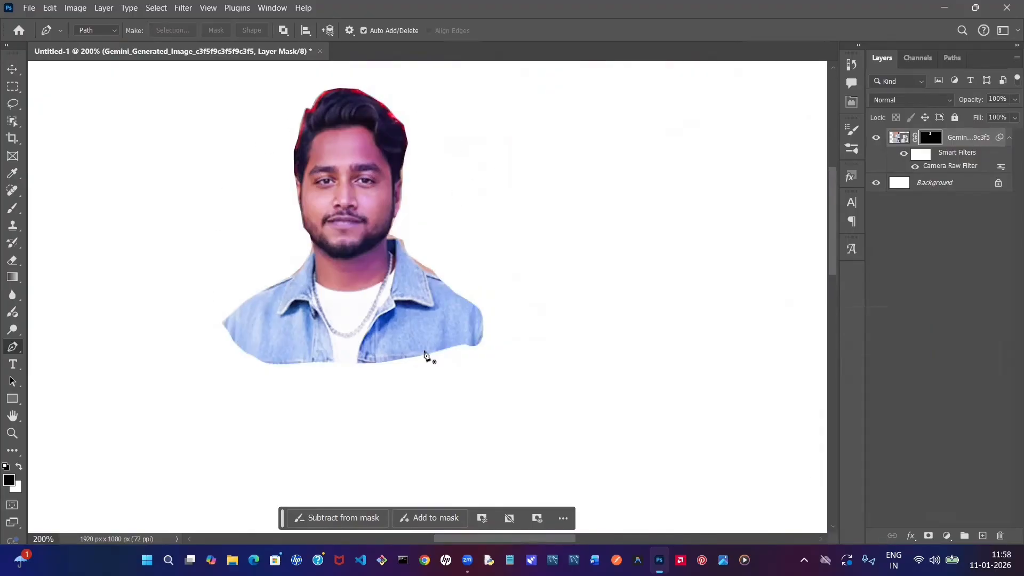
# - Undo the head-and-shoulders layer mask and clear the selection
pyautogui.hotkey('ctrl', 'z')
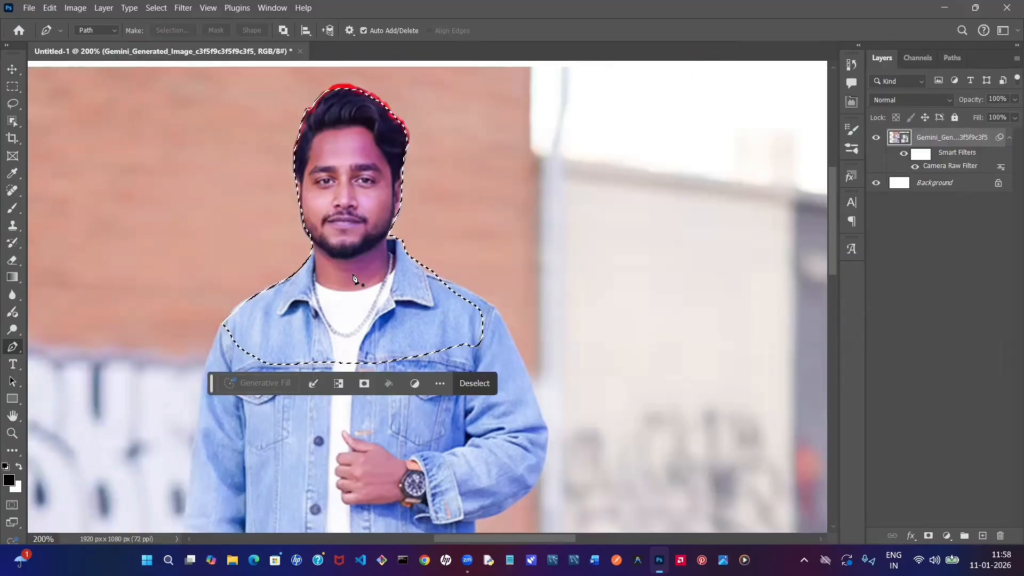
pyautogui.scroll(-1, 406, 341)
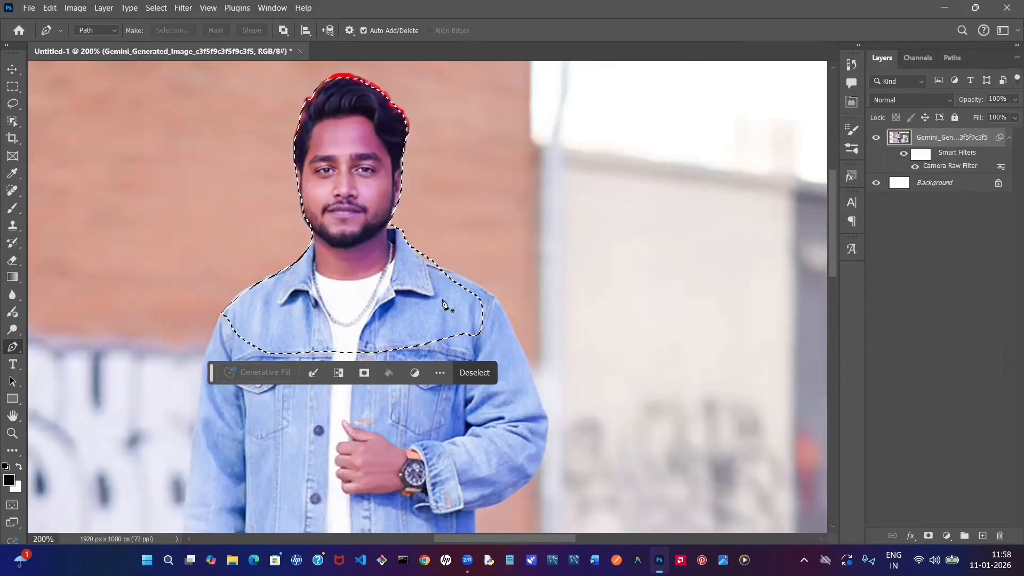
pyautogui.click(475, 372)
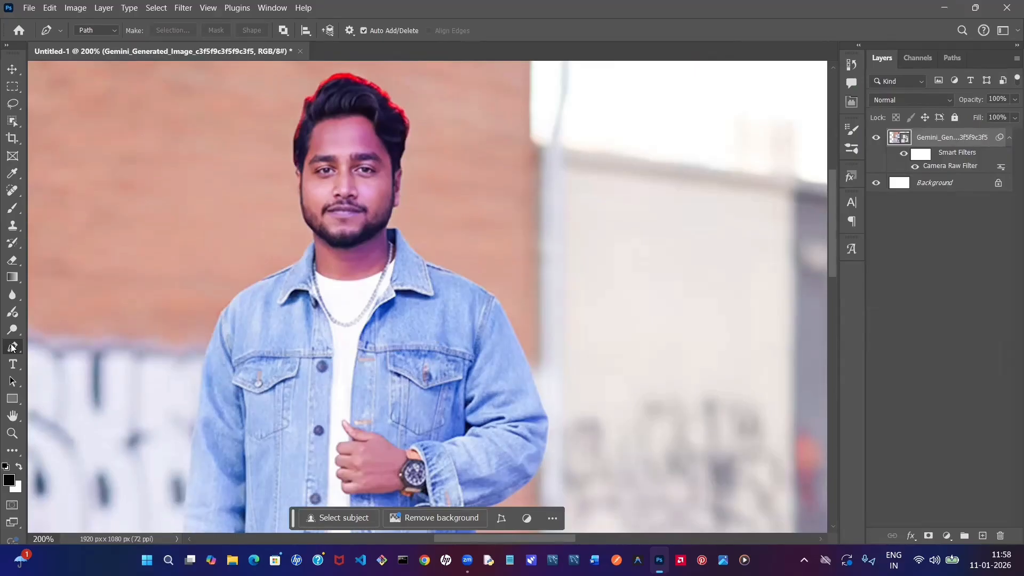
# - Select the man's whole figure automatically with the Select Subject command
pyautogui.press('v')
pyautogui.hotkey('ctrl', '-')
pyautogui.hotkey('ctrl', '-')
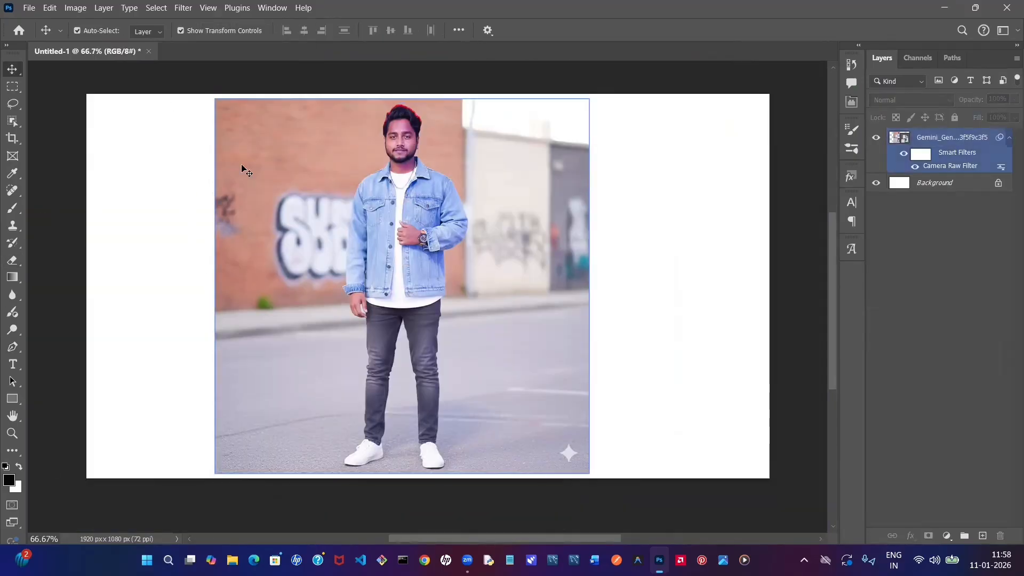
pyautogui.click(160, 9)
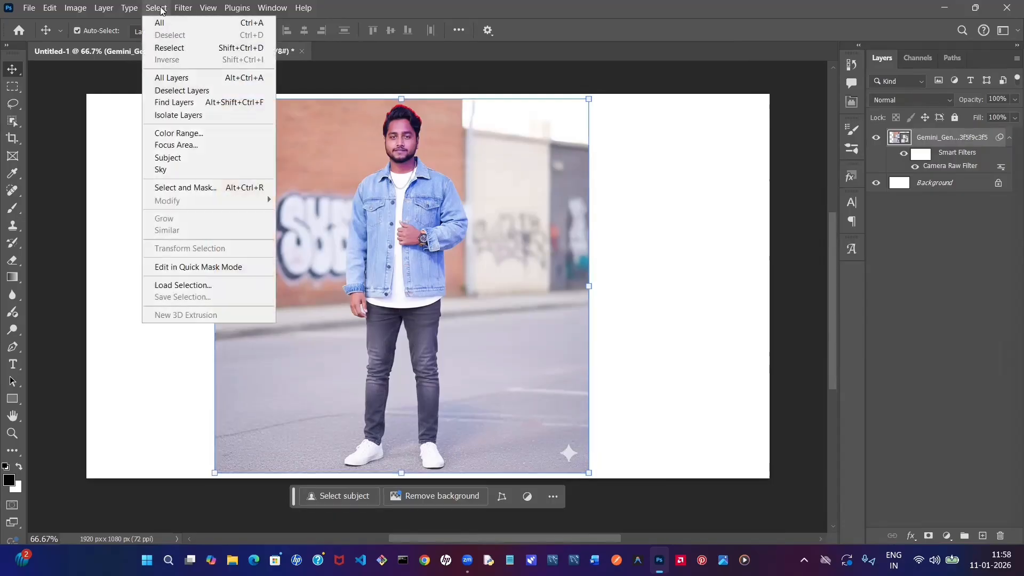
pyautogui.click(196, 162)
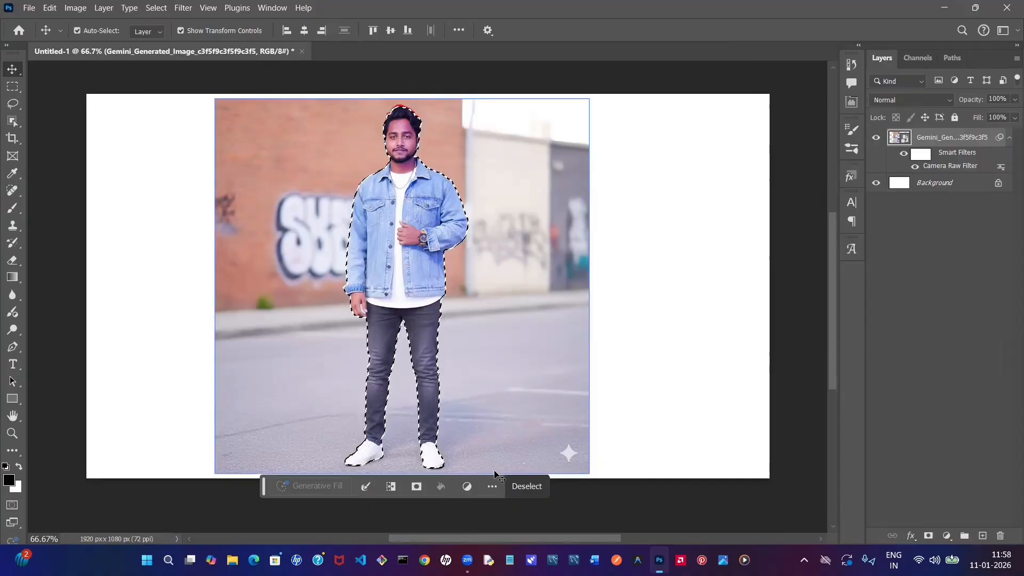
# - Try a layer mask from the full-figure selection, and undo it to restore the selection
pyautogui.click(929, 536)
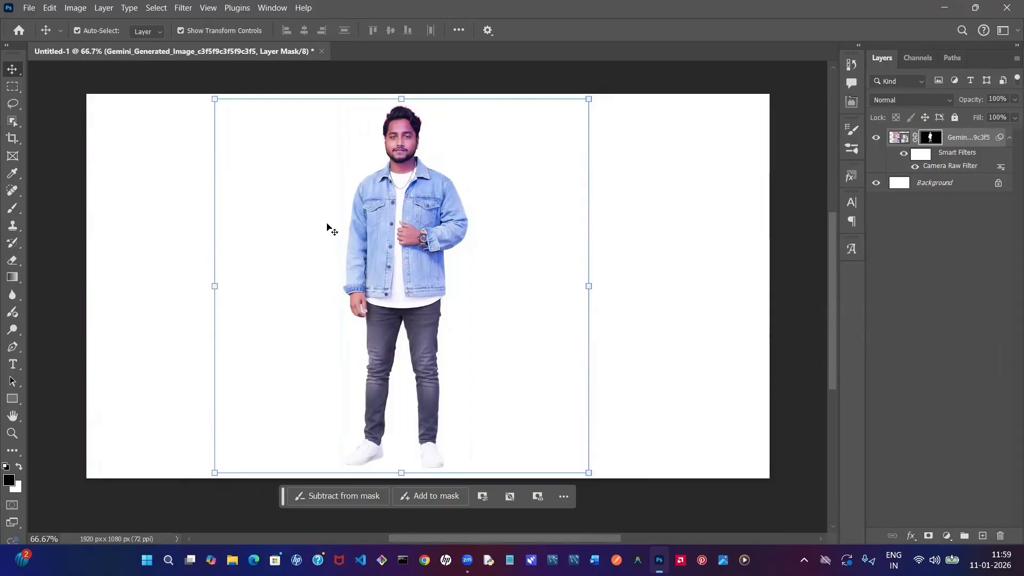
pyautogui.hotkey('ctrl', 'z')
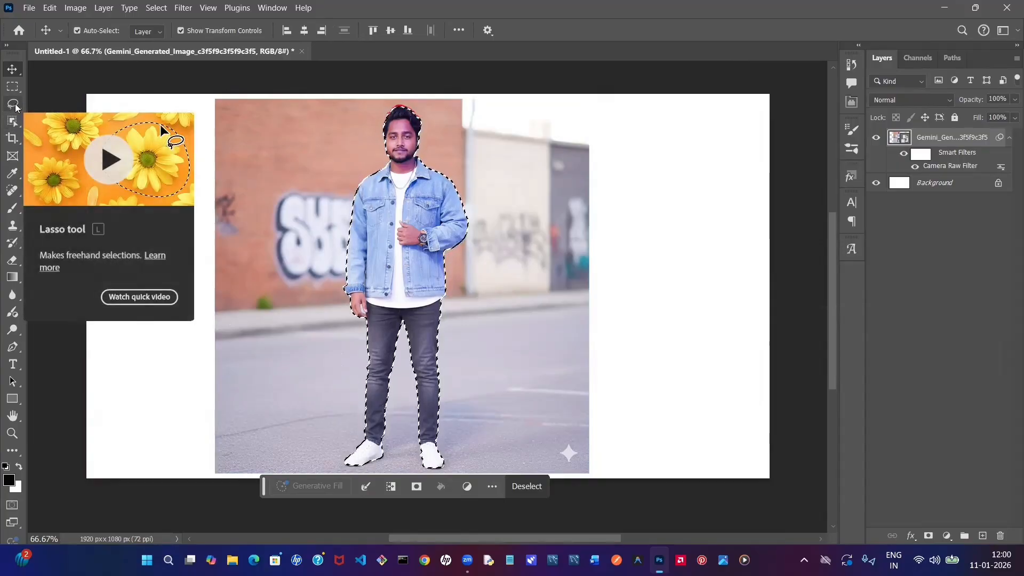
# - Add the wall graffiti beside the man's arm to the selection with a freehand Lasso outline in add-to-selection mode
pyautogui.click(16, 108)
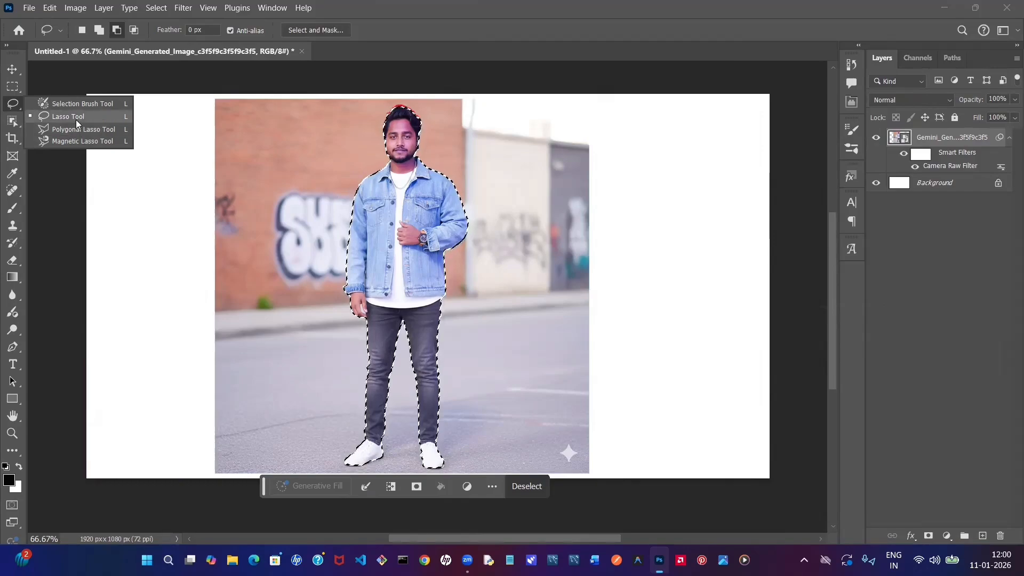
pyautogui.click(76, 120)
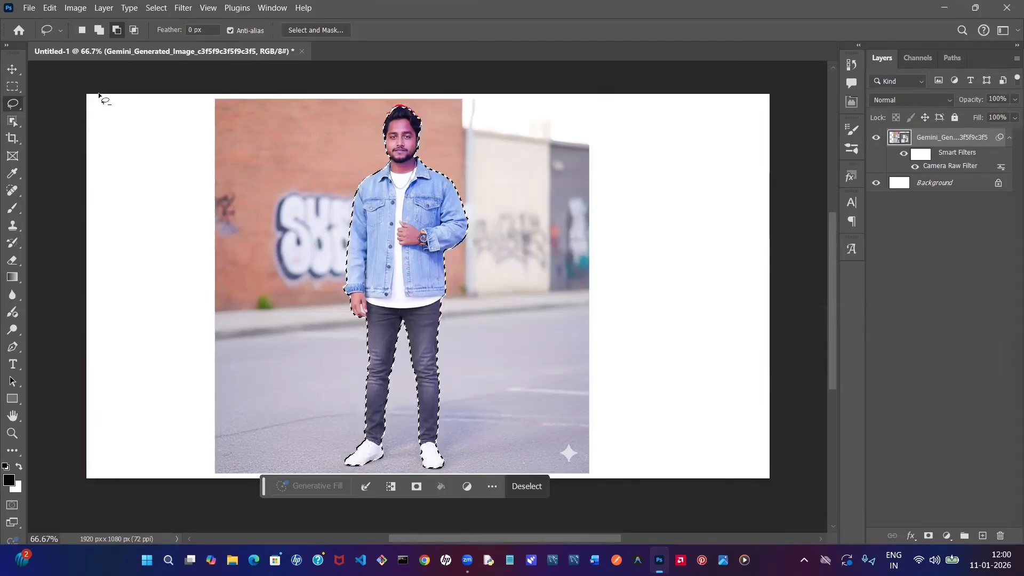
pyautogui.click(99, 31)
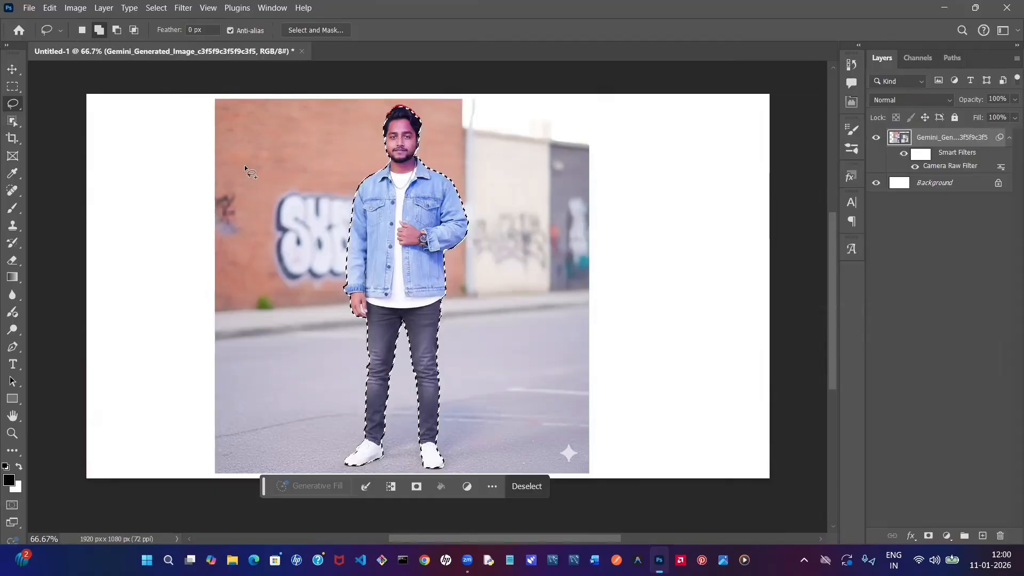
pyautogui.hotkey('ctrl', '+')
pyautogui.hotkey('ctrl', '+')
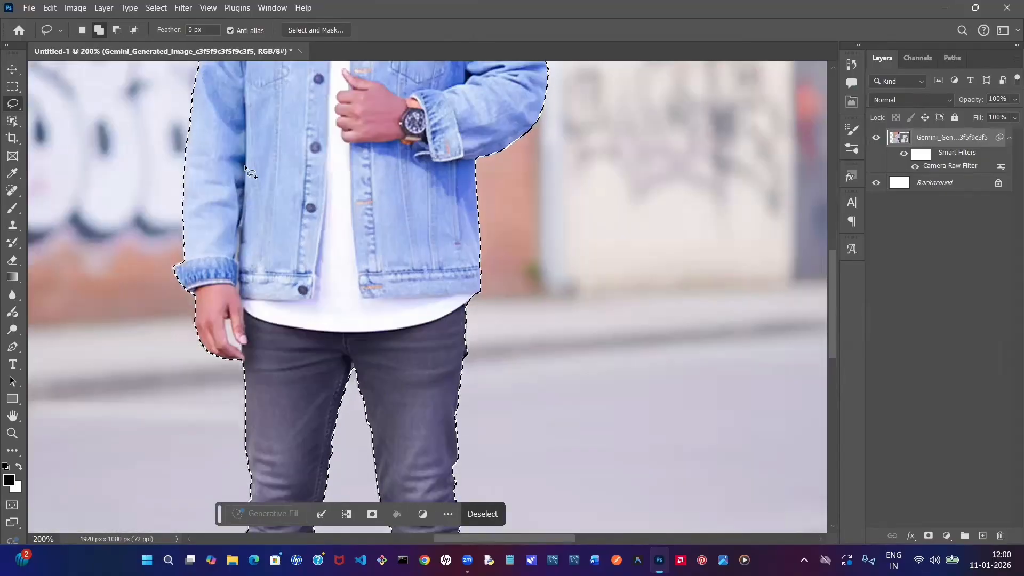
pyautogui.hscroll(-5, 621, 523)
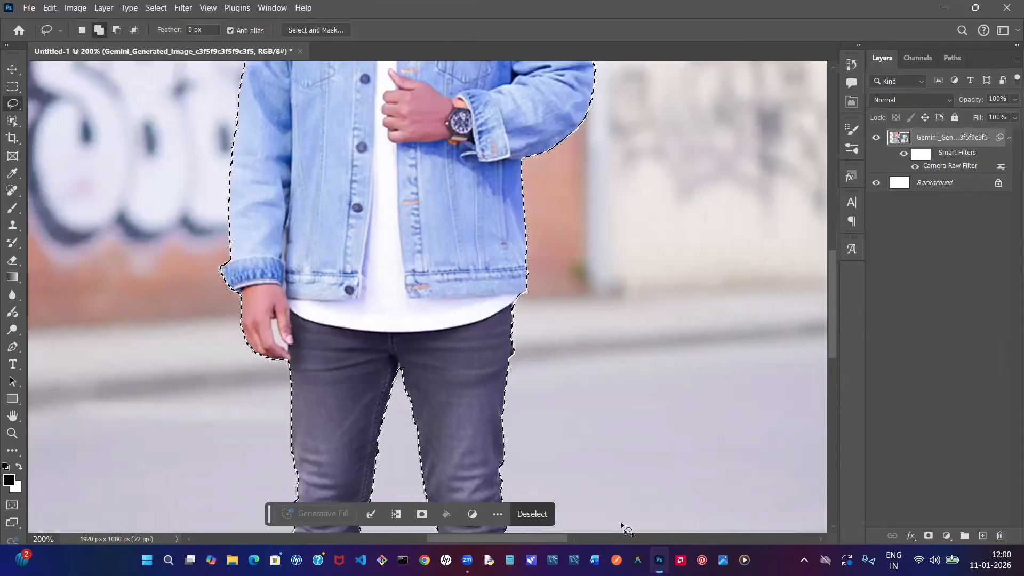
pyautogui.scroll(5, 331, 309)
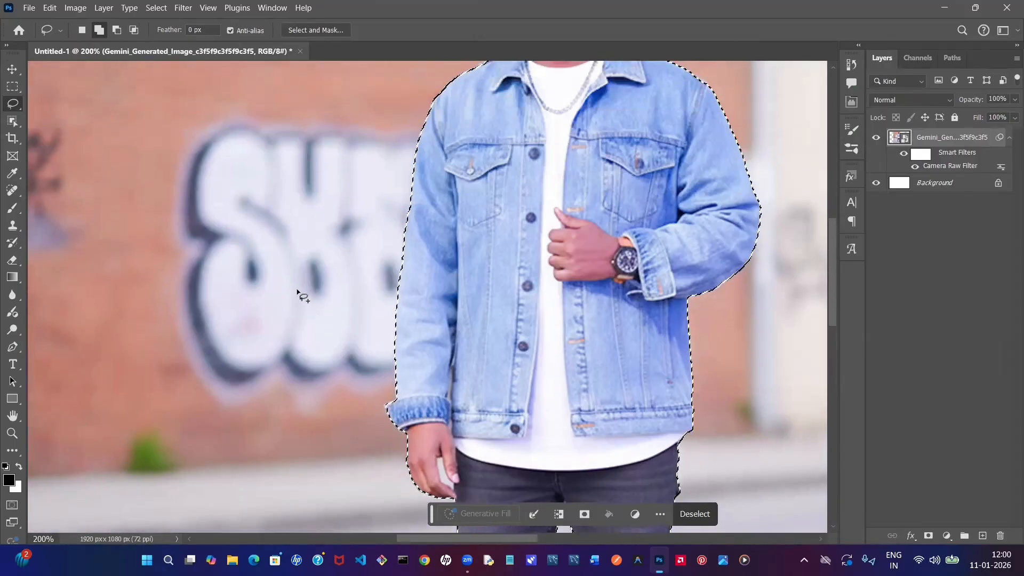
pyautogui.scroll(3, 292, 292)
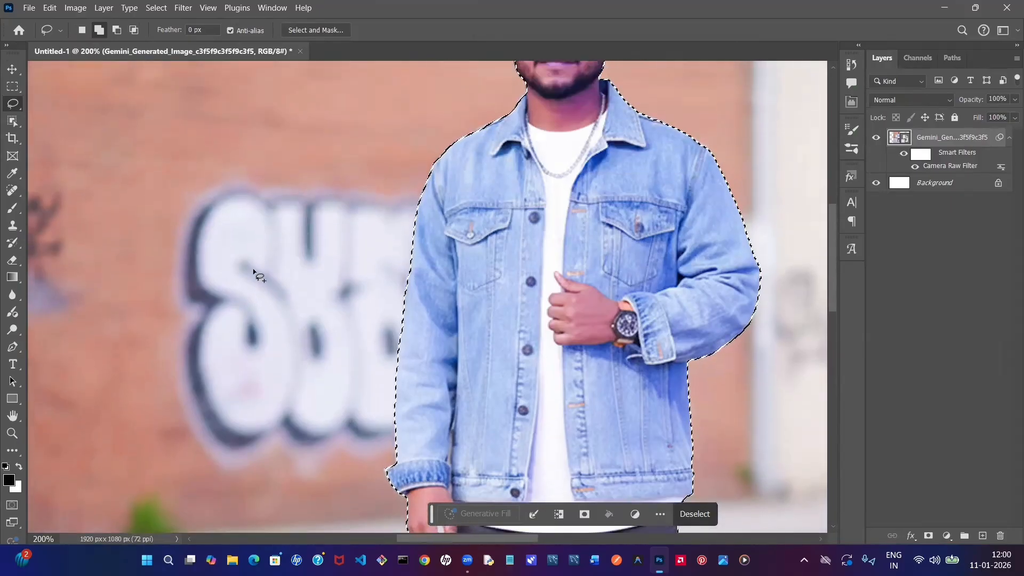
pyautogui.scroll(1, 259, 276)
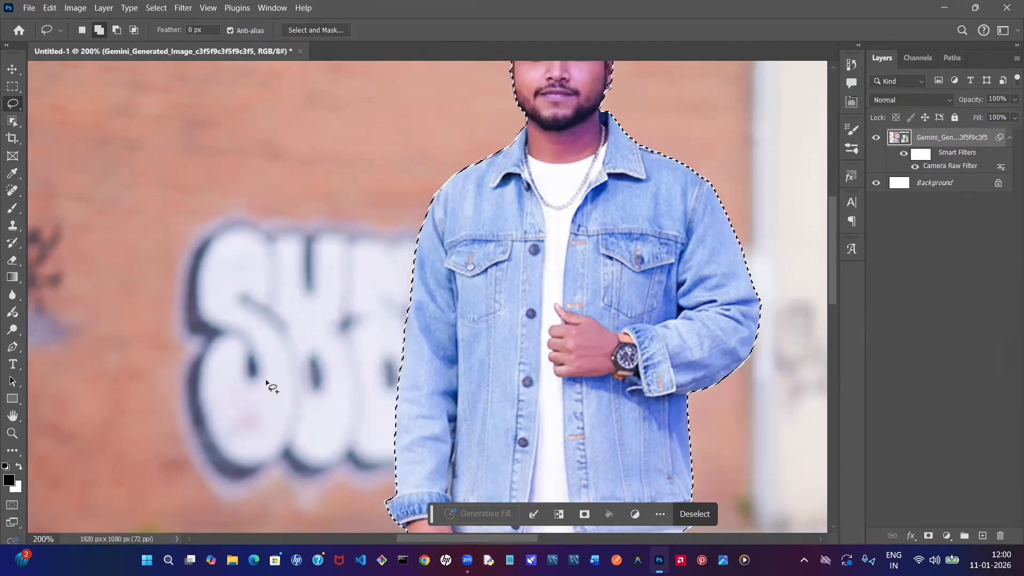
pyautogui.click(117, 29)
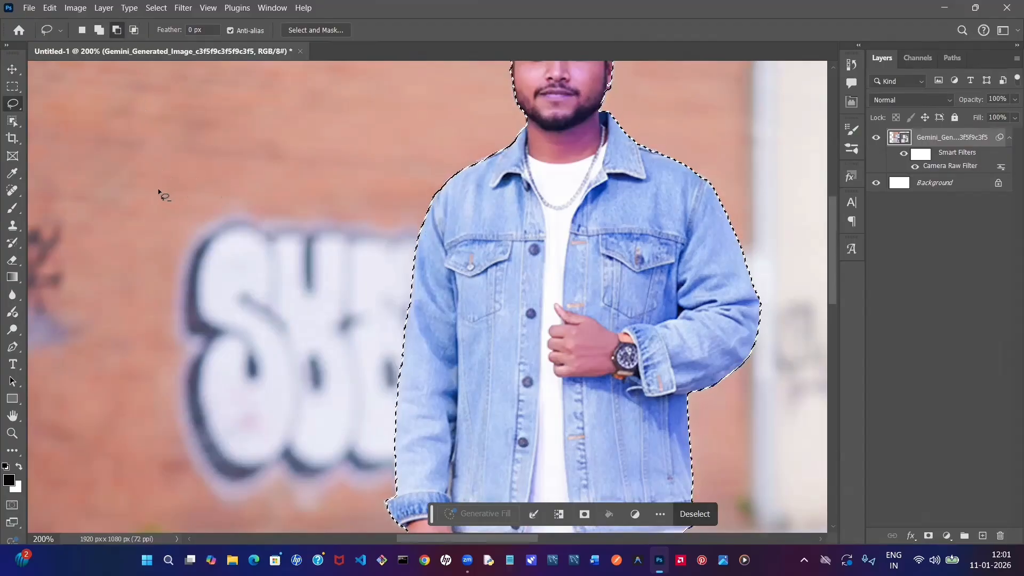
pyautogui.click(99, 30)
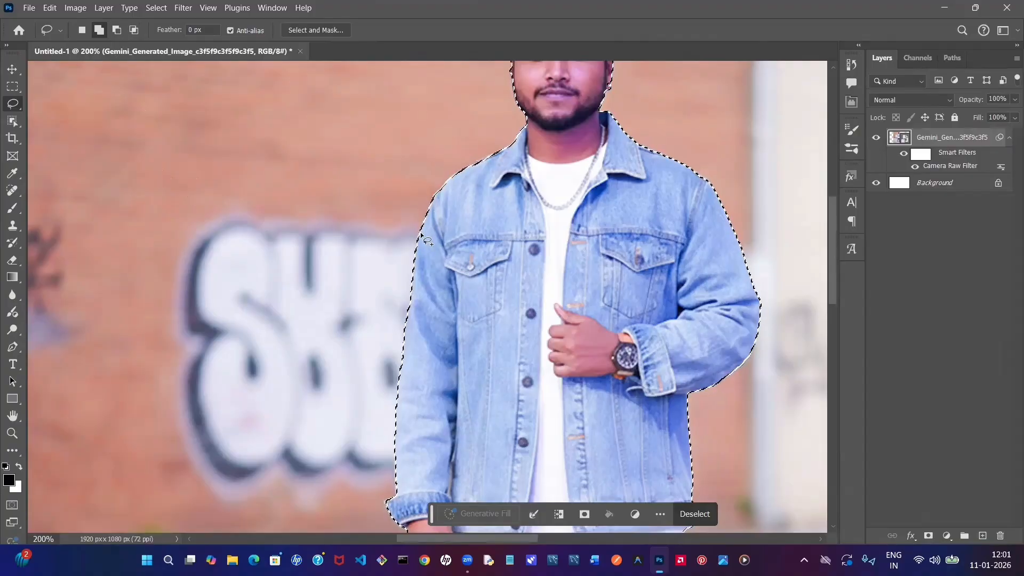
pyautogui.moveTo(422, 230); pyautogui.dragTo(411, 229)
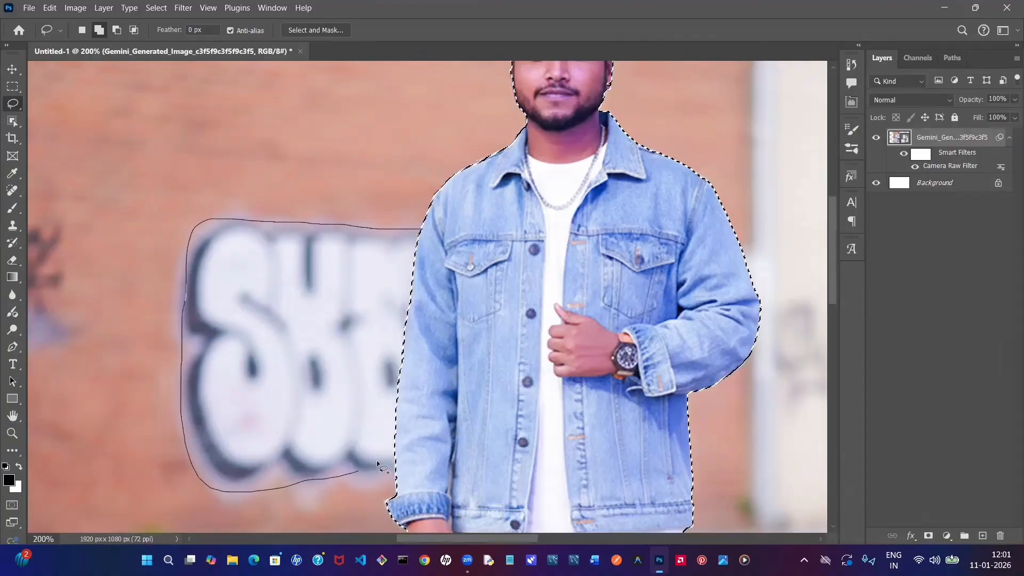
pyautogui.moveTo(377, 462)
pyautogui.mouseDown()
pyautogui.moveTo(408, 428)
pyautogui.moveTo(431, 362)
pyautogui.moveTo(435, 253)
pyautogui.moveTo(423, 230)
pyautogui.mouseUp()
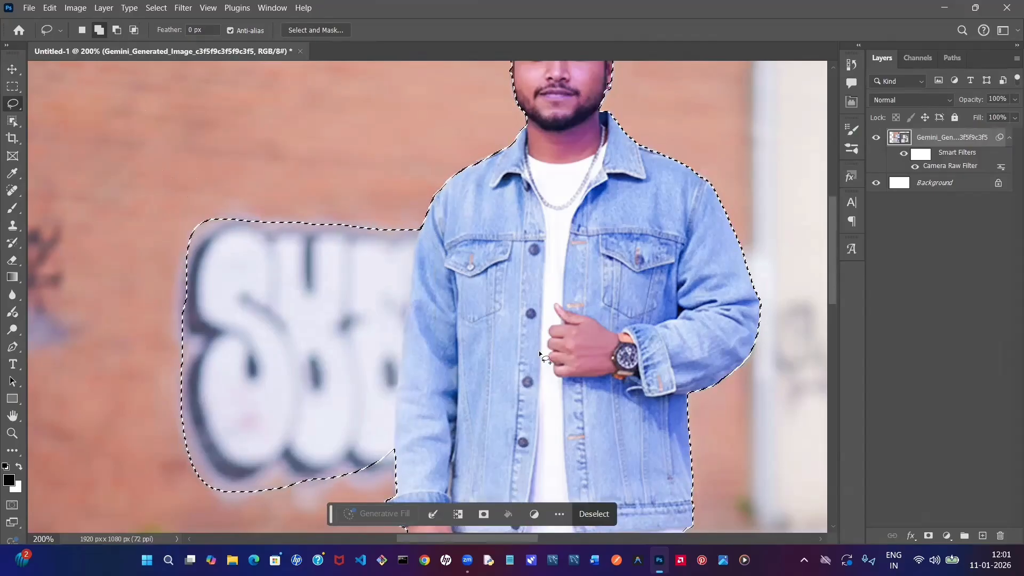
# - Add a layer mask to the photo from the combined selection of the man and the graffiti
pyautogui.scroll(-2, 539, 352)
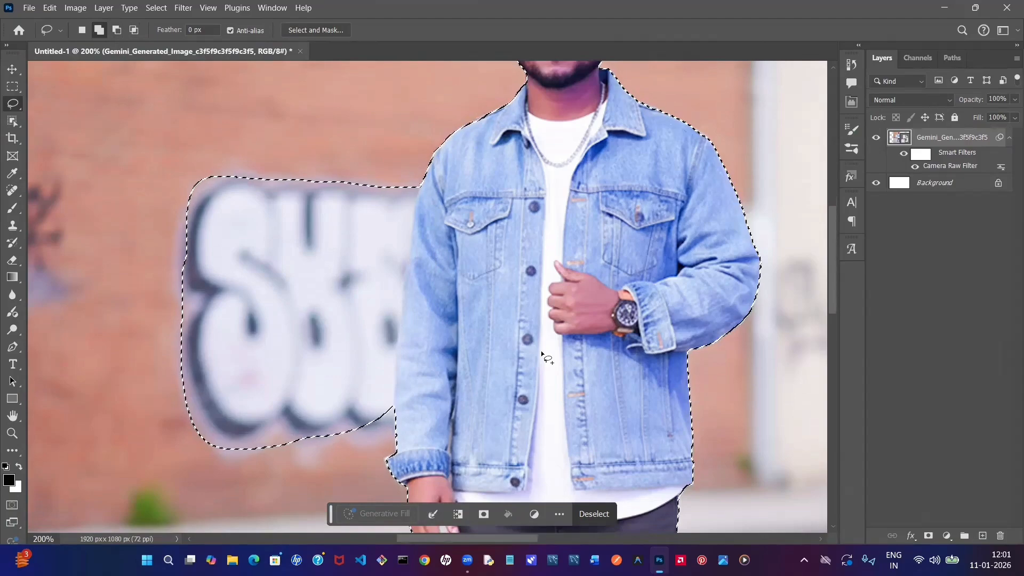
pyautogui.hotkey('ctrl', '-')
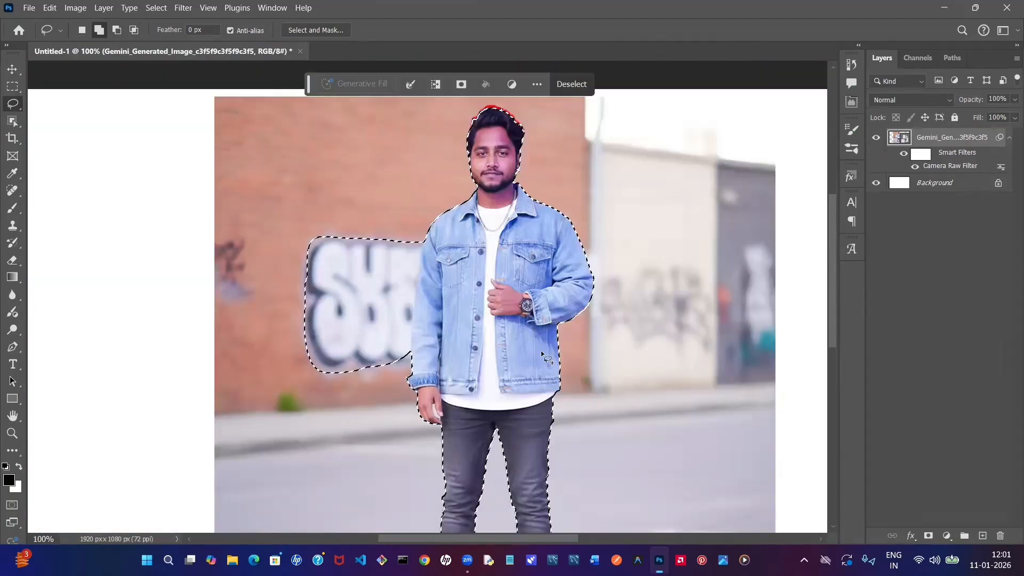
pyautogui.scroll(-3, 541, 351)
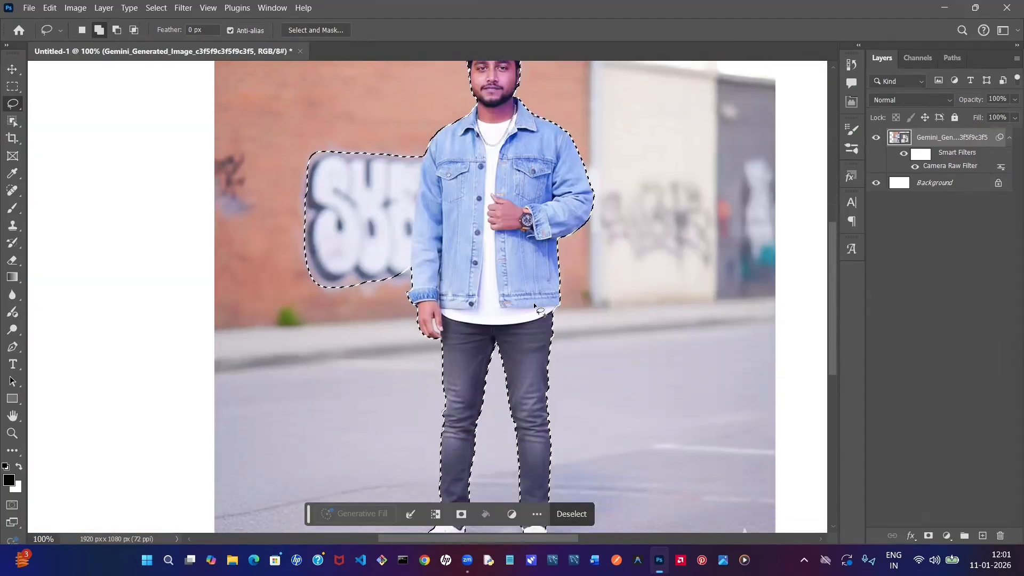
pyautogui.scroll(-1, 536, 307)
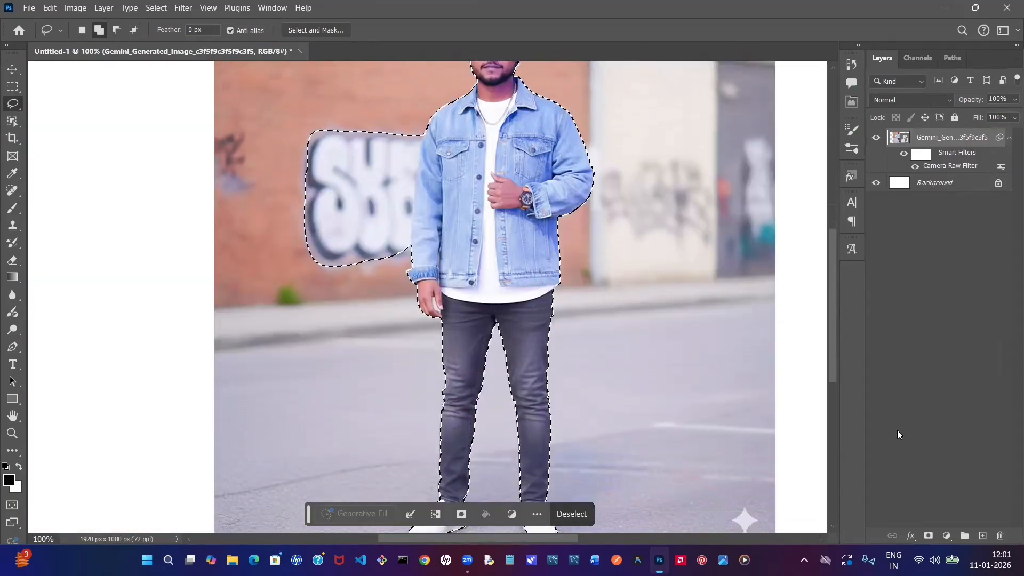
pyautogui.click(928, 536)
pyautogui.scroll(2, 679, 441)
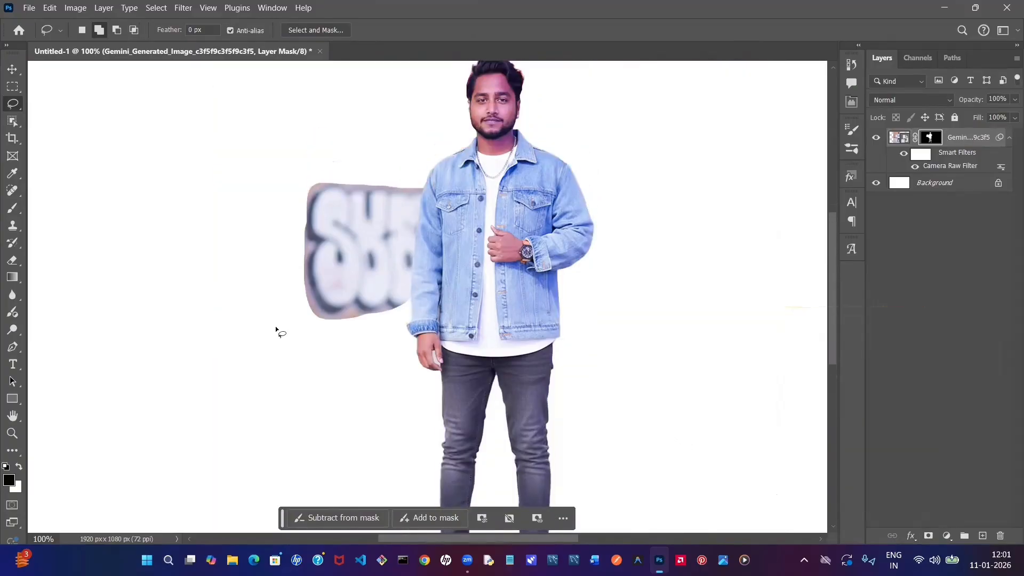
pyautogui.scroll(1, 366, 349)
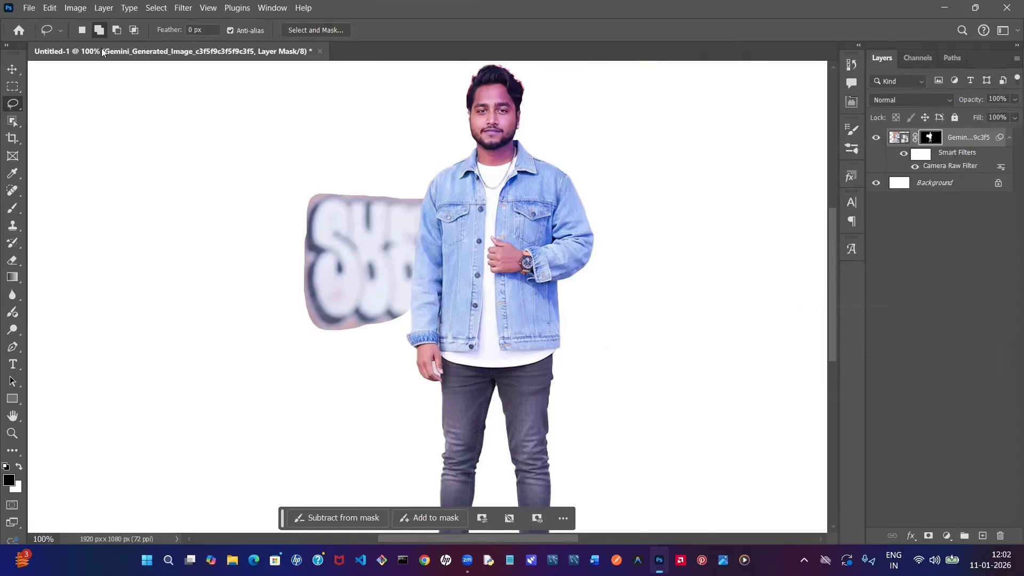
pyautogui.click(157, 8)
pyautogui.click(123, 158)
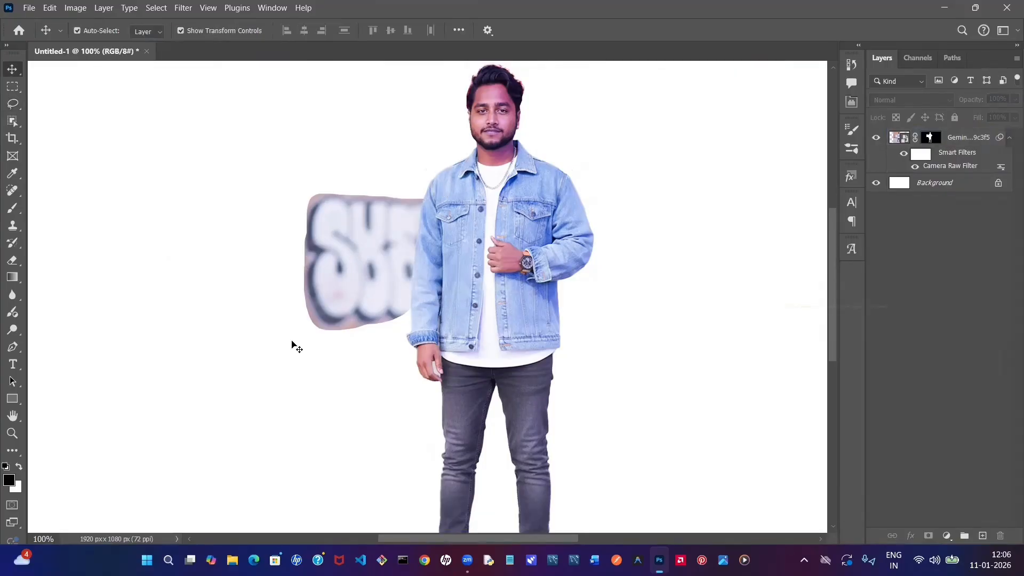
pyautogui.click(404, 319)
pyautogui.click(352, 192)
pyautogui.click(318, 319)
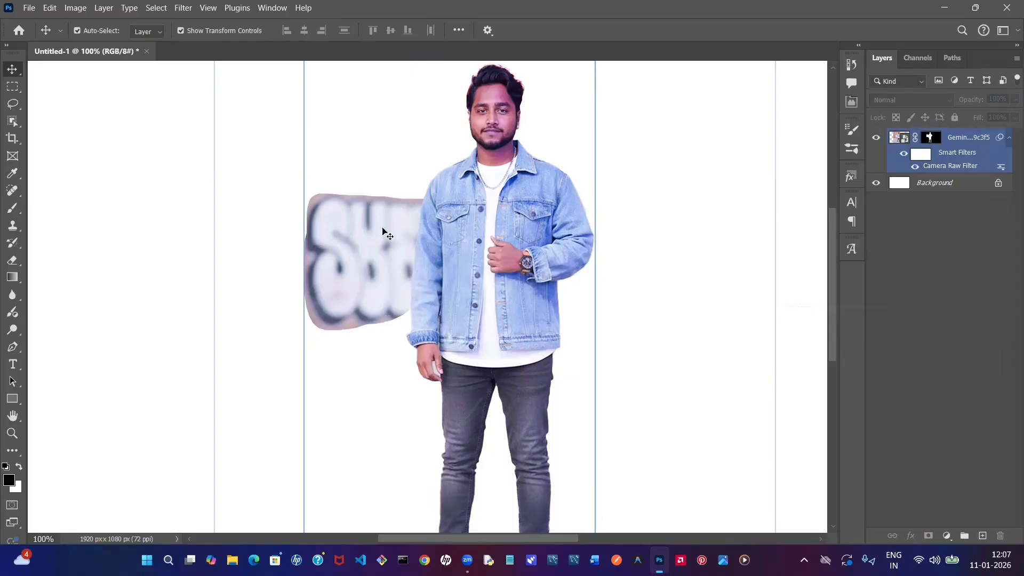
pyautogui.click(224, 222)
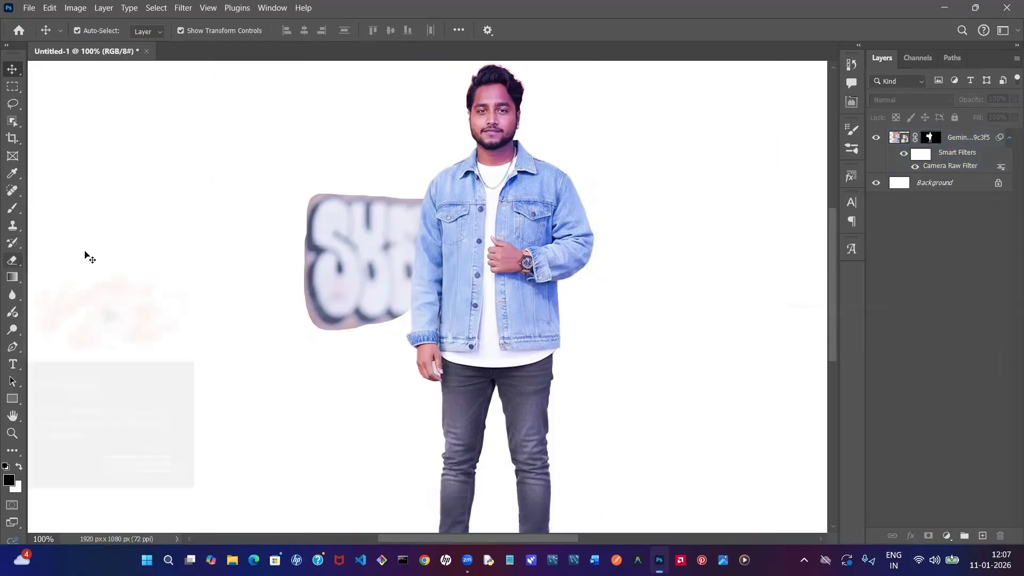
# - Try to erase the graffiti directly on the photo layer with the Eraser tool, and cancel rasterizing the smart object
pyautogui.click(974, 139)
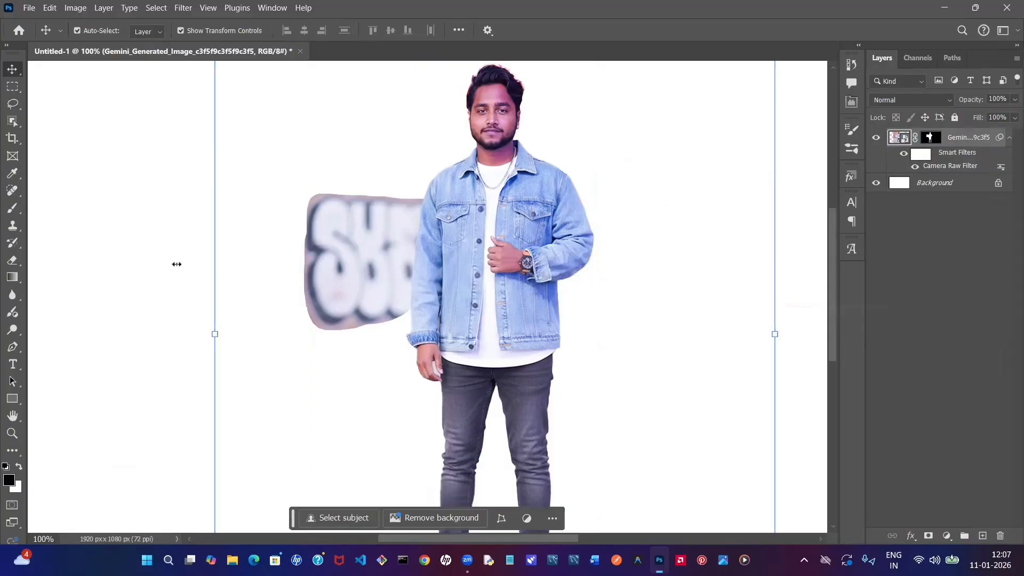
pyautogui.click(12, 260)
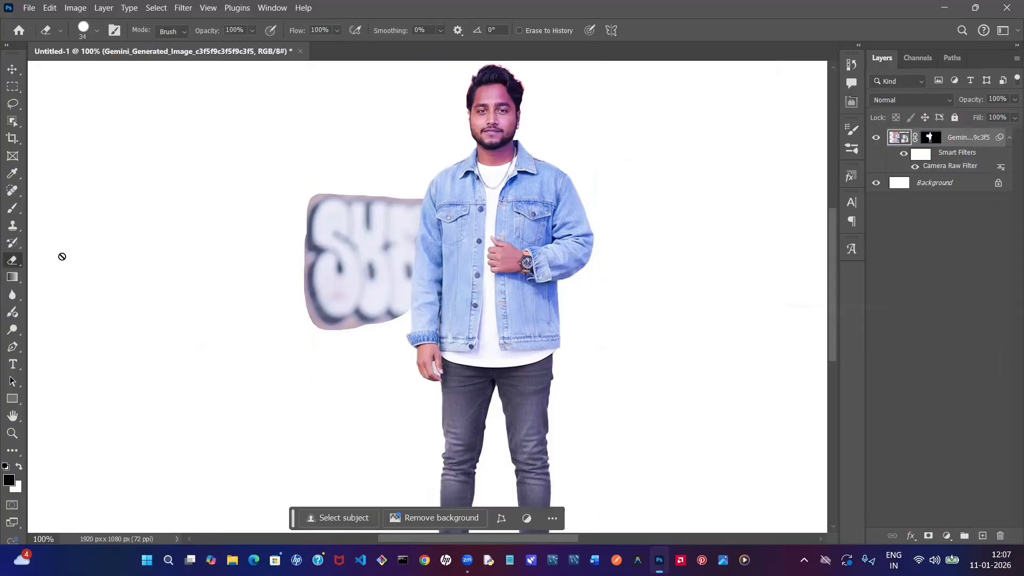
pyautogui.click(328, 206)
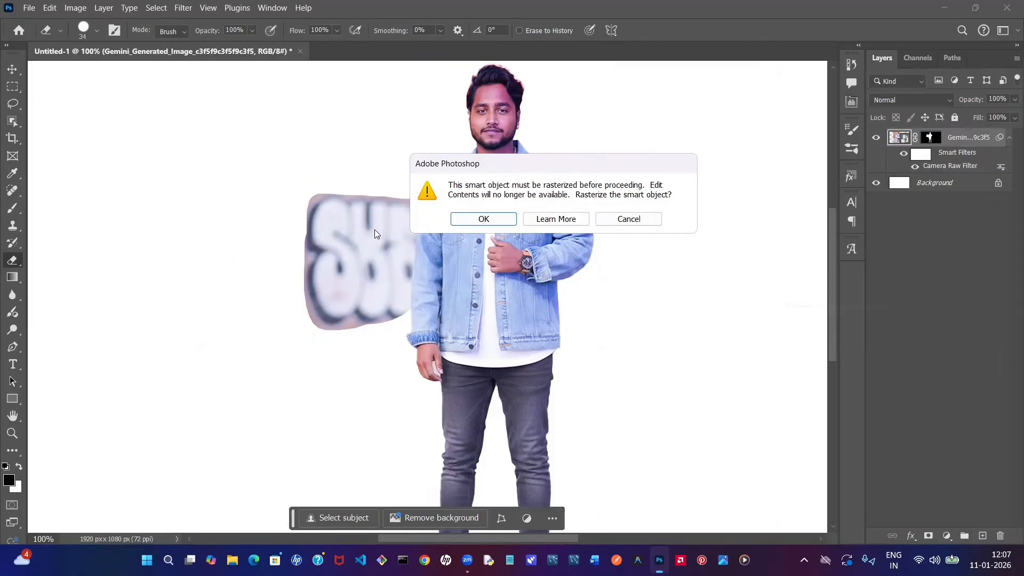
pyautogui.click(629, 220)
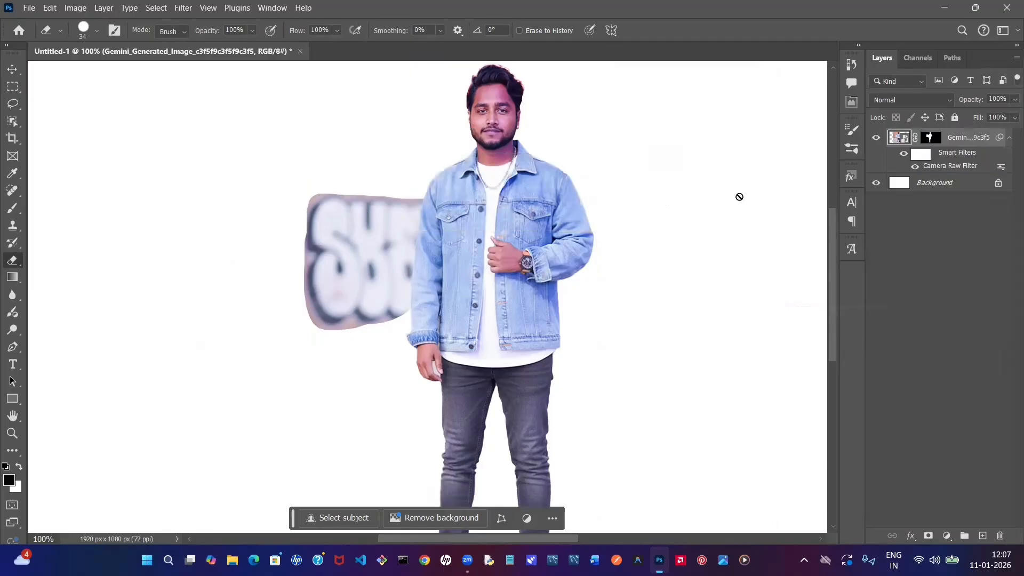
# - Erase the outer part of the graffiti on the layer mask with the Eraser, swapping the colours so black is the background colour
pyautogui.click(931, 137)
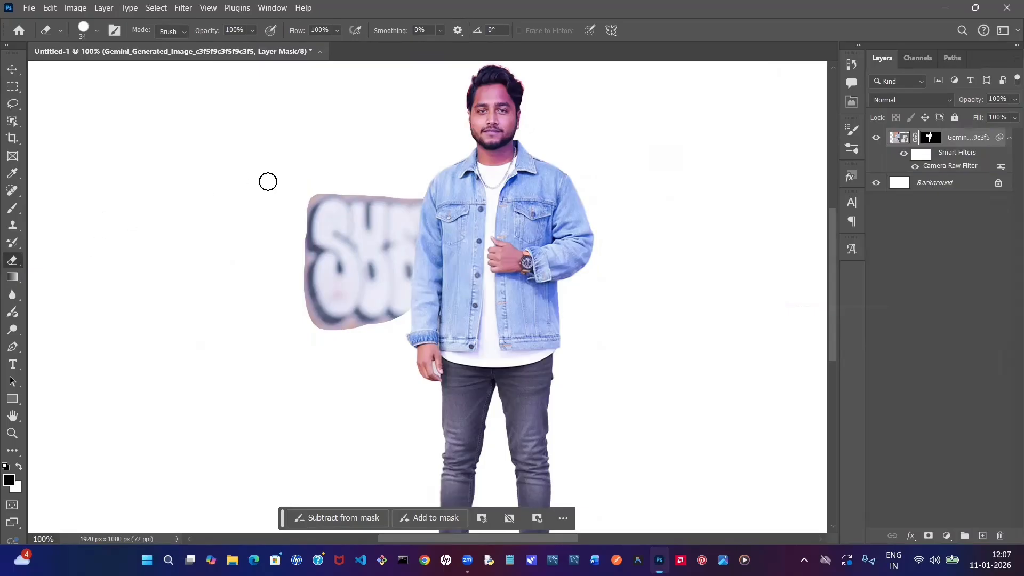
pyautogui.moveTo(304, 183); pyautogui.dragTo(331, 265)
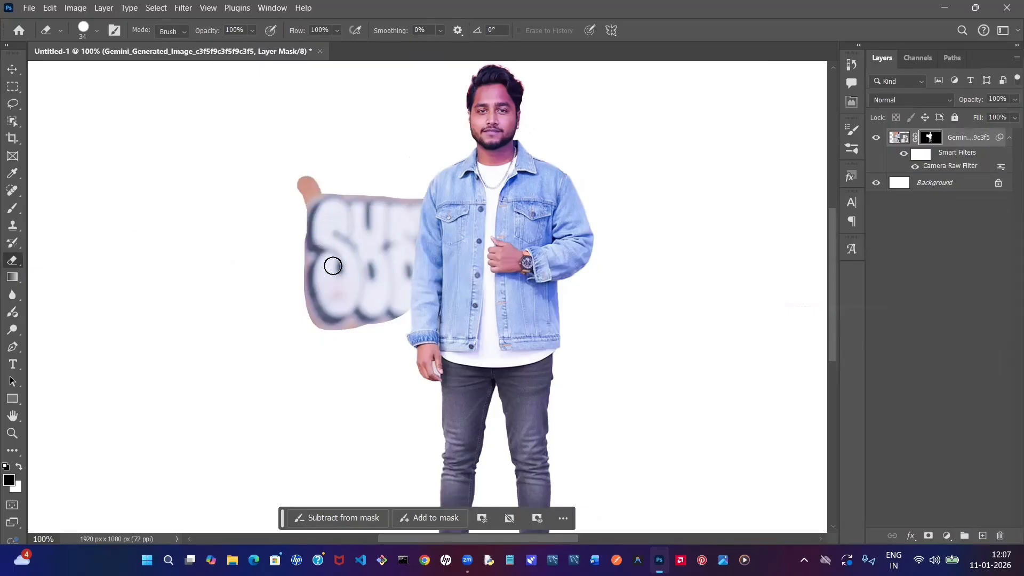
pyautogui.click(18, 466)
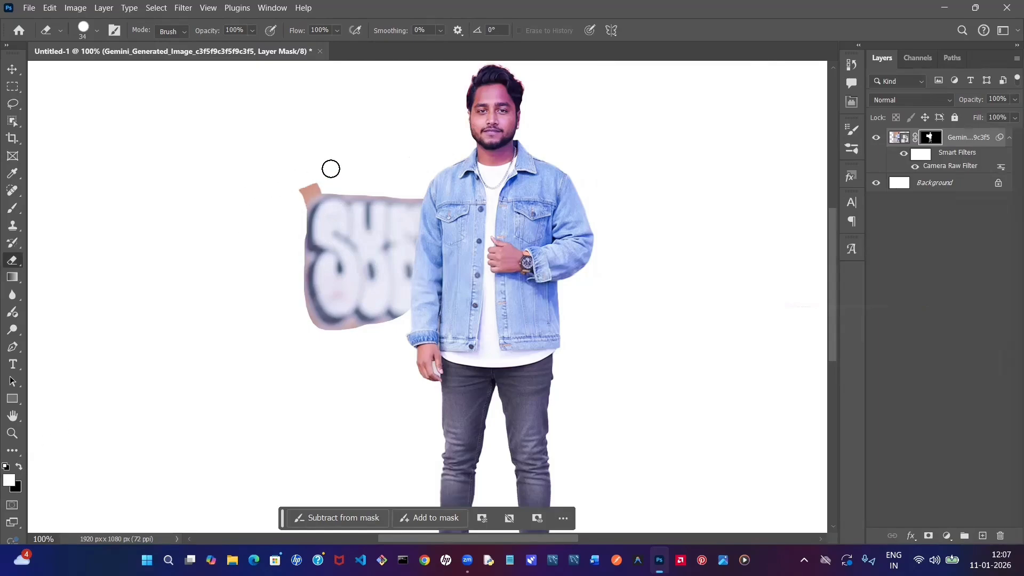
pyautogui.moveTo(308, 185); pyautogui.dragTo(281, 203)
pyautogui.moveTo(334, 175)
pyautogui.mouseDown()
pyautogui.moveTo(289, 206)
pyautogui.moveTo(339, 175)
pyautogui.moveTo(294, 227)
pyautogui.moveTo(344, 173)
pyautogui.moveTo(299, 249)
pyautogui.moveTo(340, 183)
pyautogui.moveTo(303, 309)
pyautogui.moveTo(312, 245)
pyautogui.moveTo(319, 321)
pyautogui.moveTo(342, 191)
pyautogui.moveTo(325, 311)
pyautogui.moveTo(313, 249)
pyautogui.moveTo(323, 216)
pyautogui.moveTo(310, 275)
pyautogui.moveTo(325, 194)
pyautogui.moveTo(328, 274)
pyautogui.mouseUp()
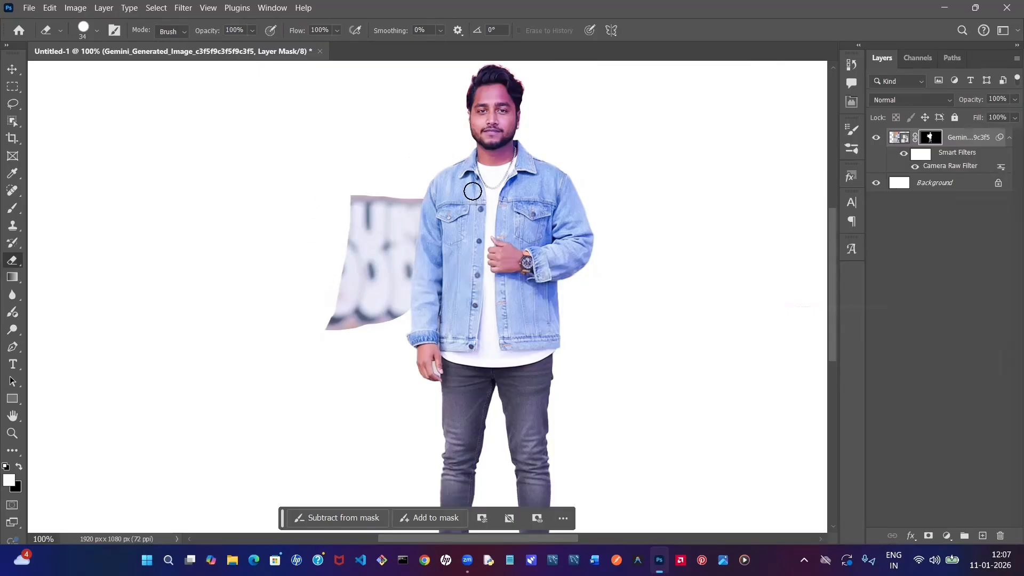
# - Set the eraser size to 40 px and erase the rest of the graffiti from the layer mask
pyautogui.click(849, 132)
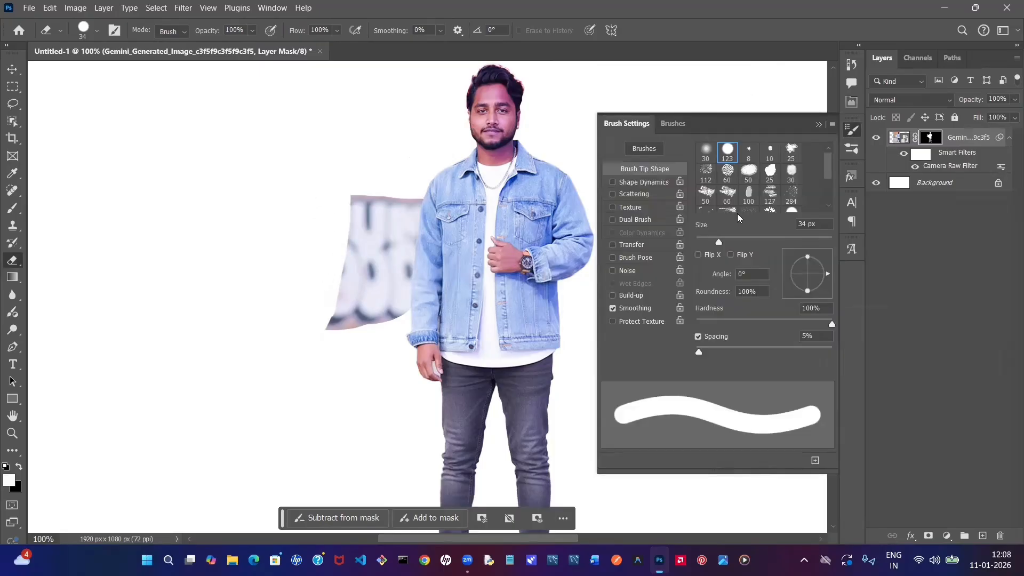
pyautogui.moveTo(720, 243); pyautogui.dragTo(722, 243)
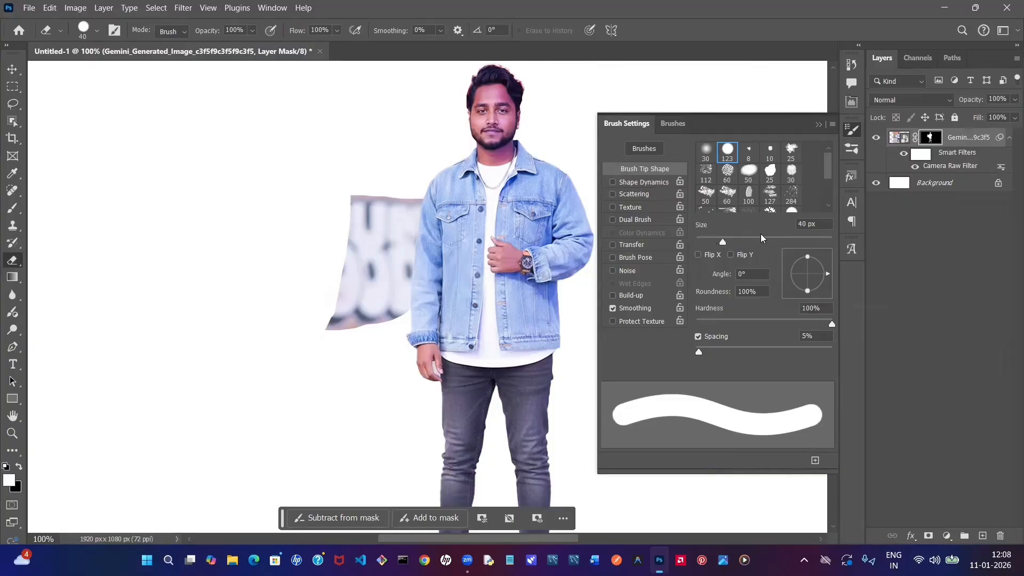
pyautogui.click(818, 125)
pyautogui.moveTo(350, 213)
pyautogui.mouseDown()
pyautogui.moveTo(352, 181)
pyautogui.moveTo(345, 322)
pyautogui.moveTo(338, 254)
pyautogui.moveTo(316, 347)
pyautogui.moveTo(399, 306)
pyautogui.moveTo(411, 202)
pyautogui.moveTo(373, 198)
pyautogui.moveTo(391, 233)
pyautogui.moveTo(377, 189)
pyautogui.moveTo(374, 293)
pyautogui.moveTo(383, 273)
pyautogui.moveTo(387, 286)
pyautogui.moveTo(371, 304)
pyautogui.moveTo(413, 193)
pyautogui.mouseUp()
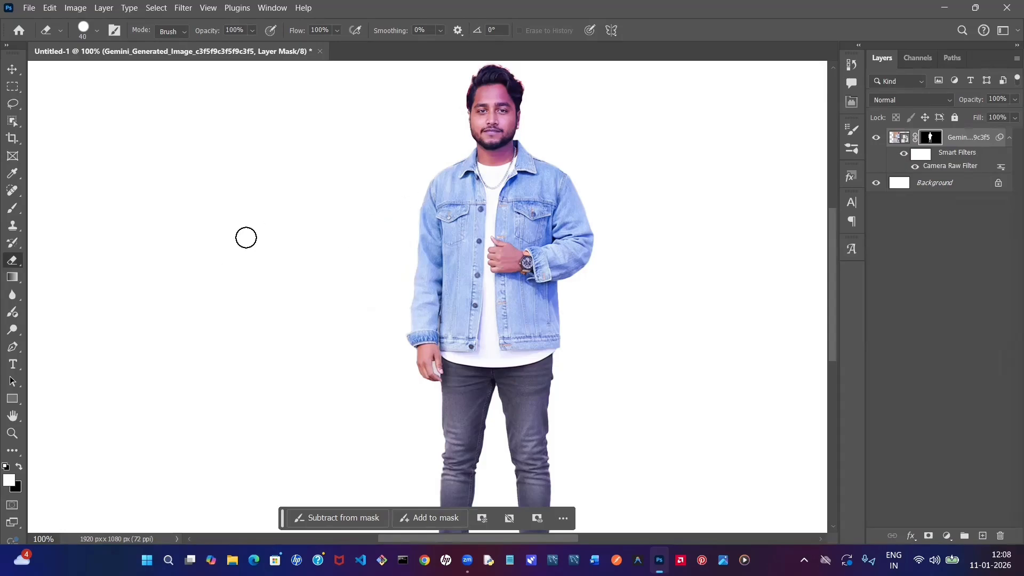
# - Switch to the Move tool and fully lock the masked photo layer
pyautogui.click(10, 72)
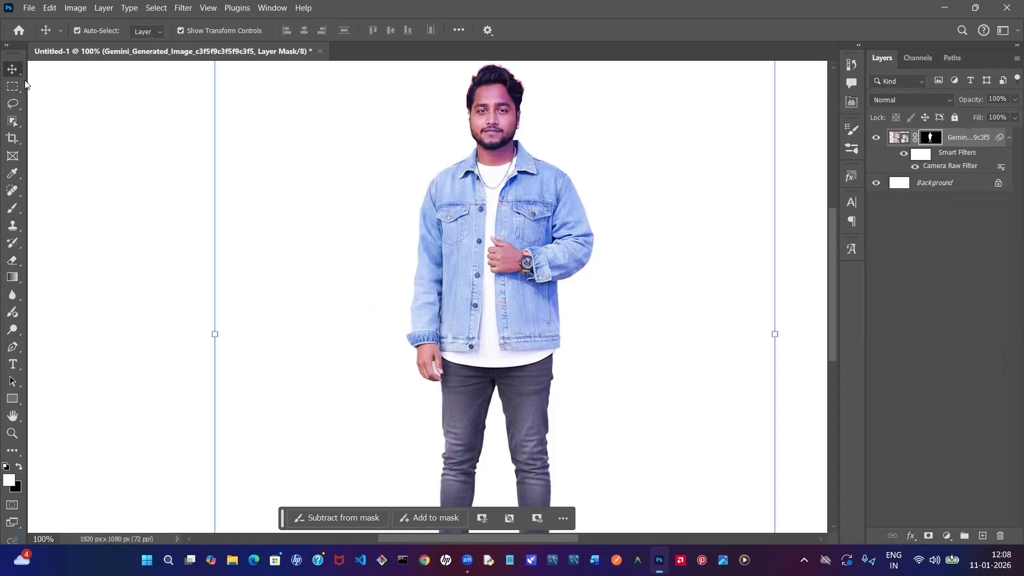
pyautogui.click(90, 110)
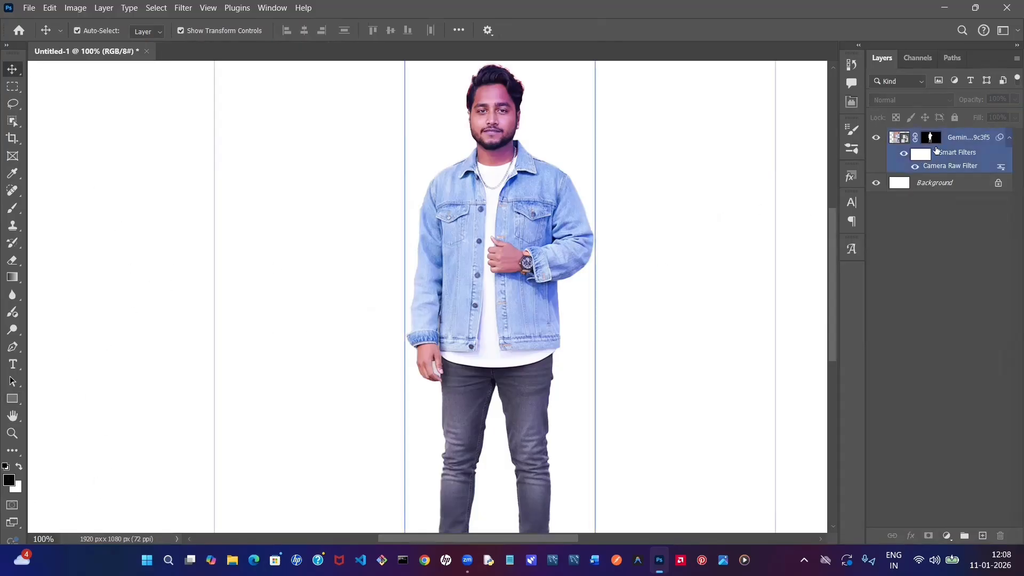
pyautogui.click(948, 141)
pyautogui.click(954, 117)
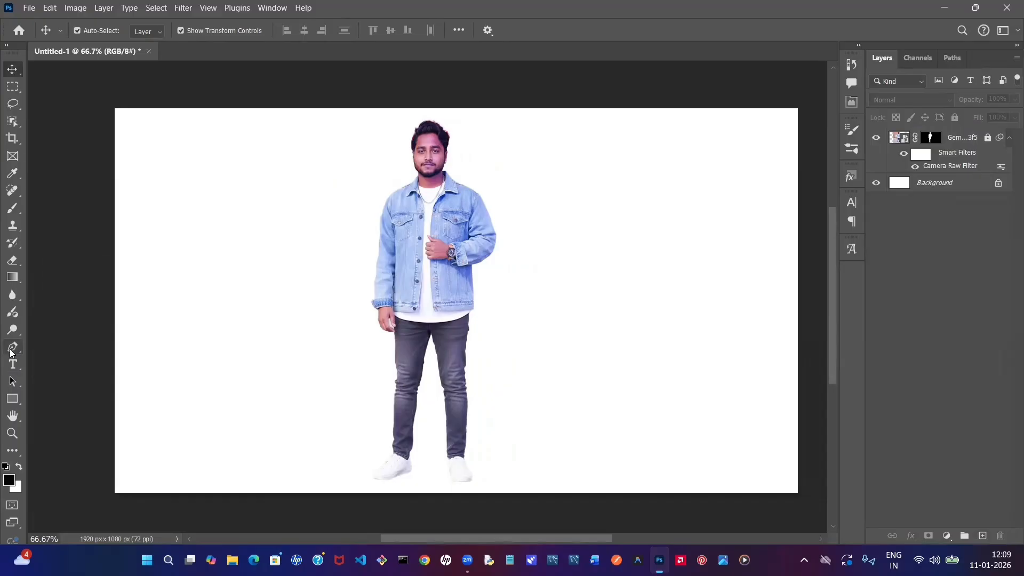
pyautogui.click(164, 10)
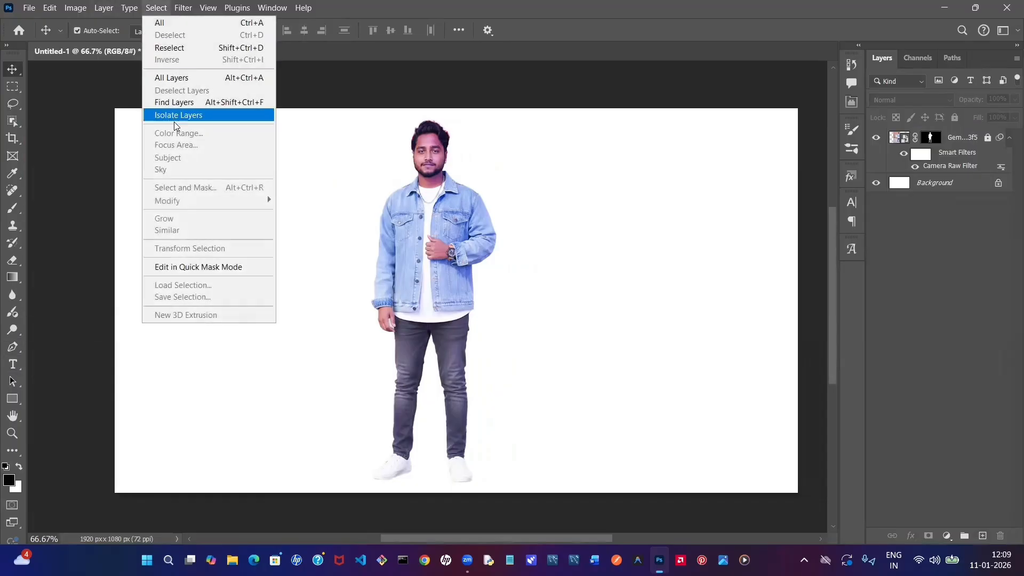
pyautogui.click(586, 173)
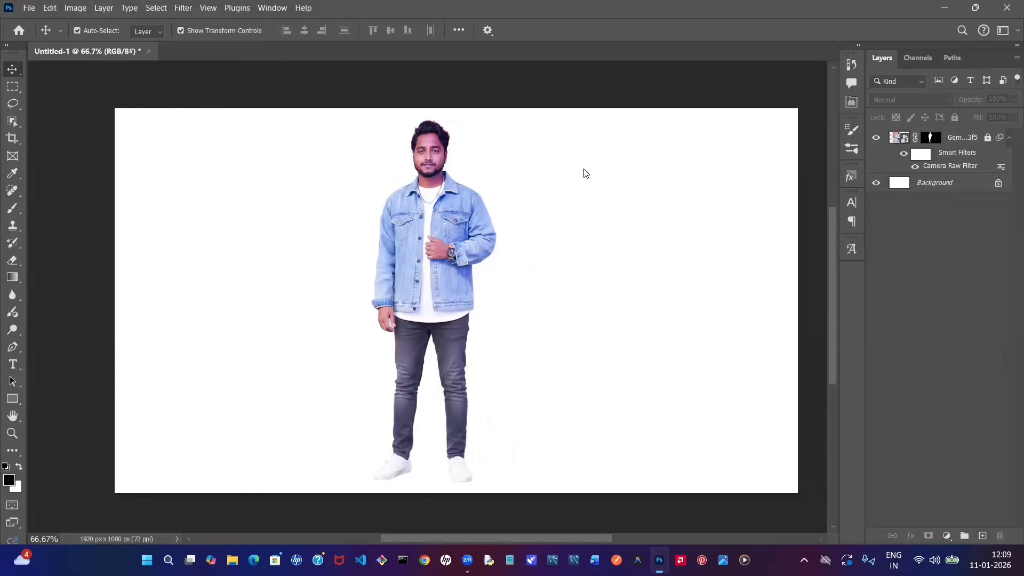
pyautogui.click(13, 103)
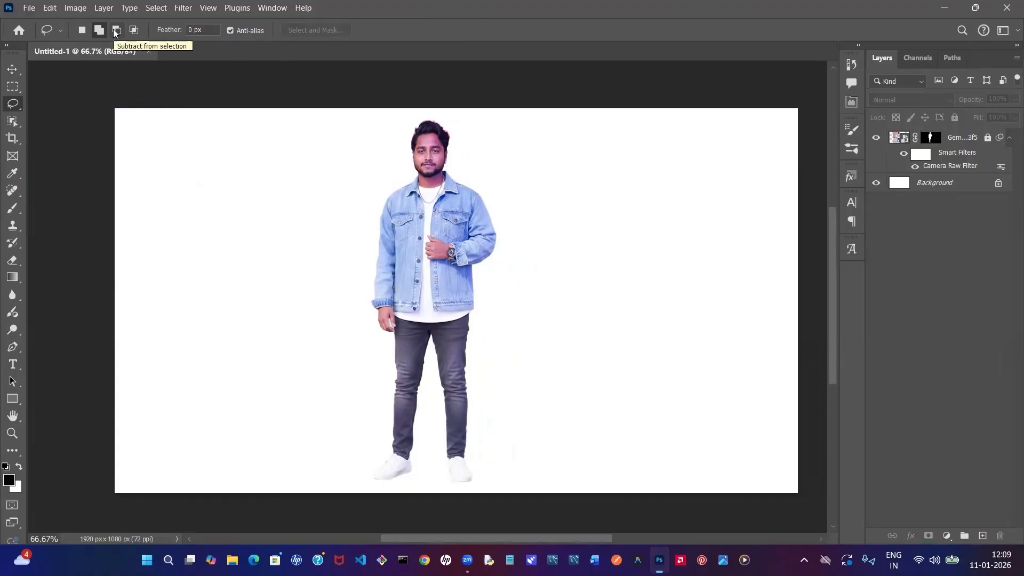
pyautogui.click(113, 30)
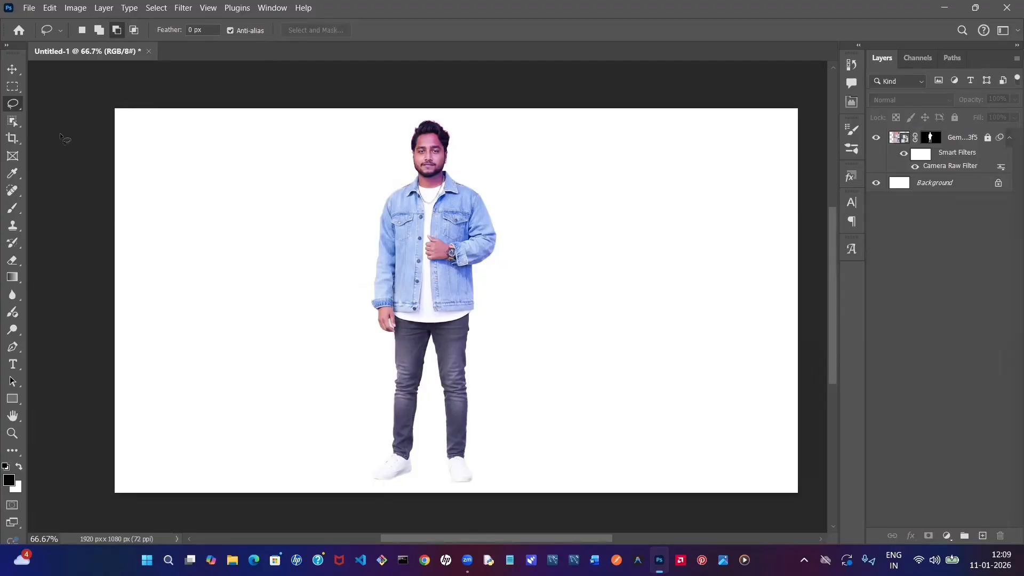
pyautogui.click(17, 72)
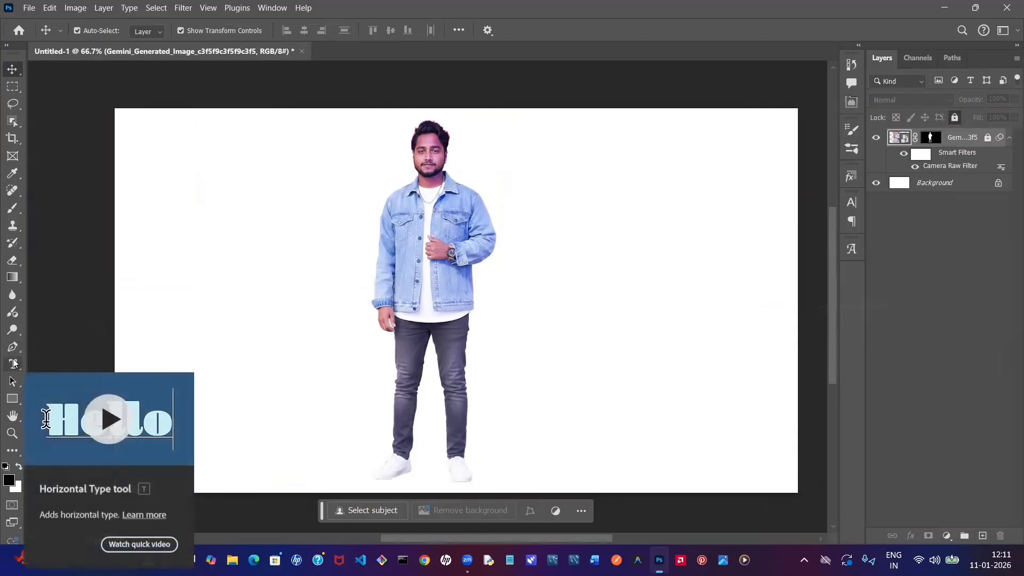
# - Add a one-line text layer with the person's first name beside the man's upper body and shift it slightly away from him
pyautogui.click(15, 366)
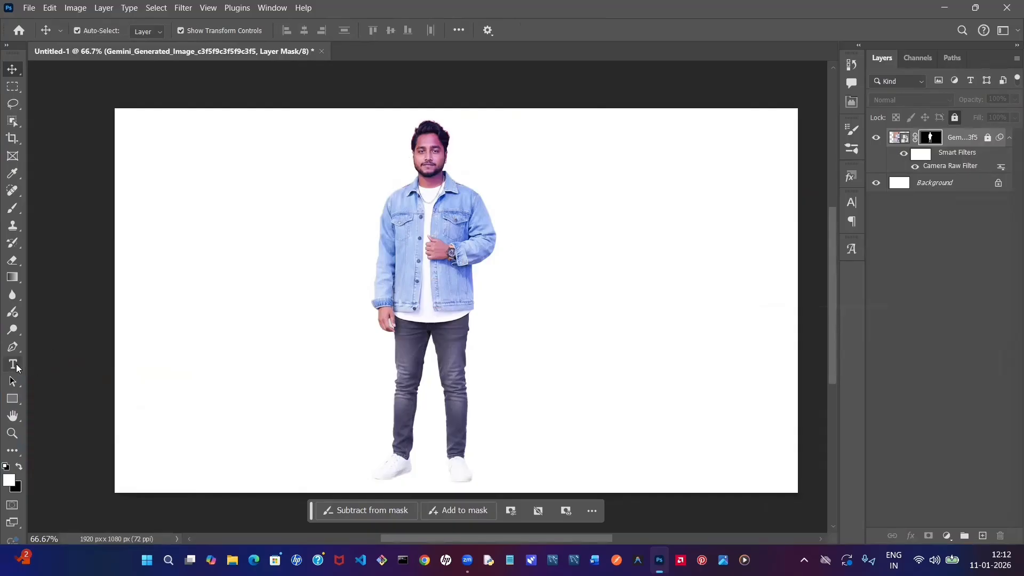
pyautogui.click(14, 365)
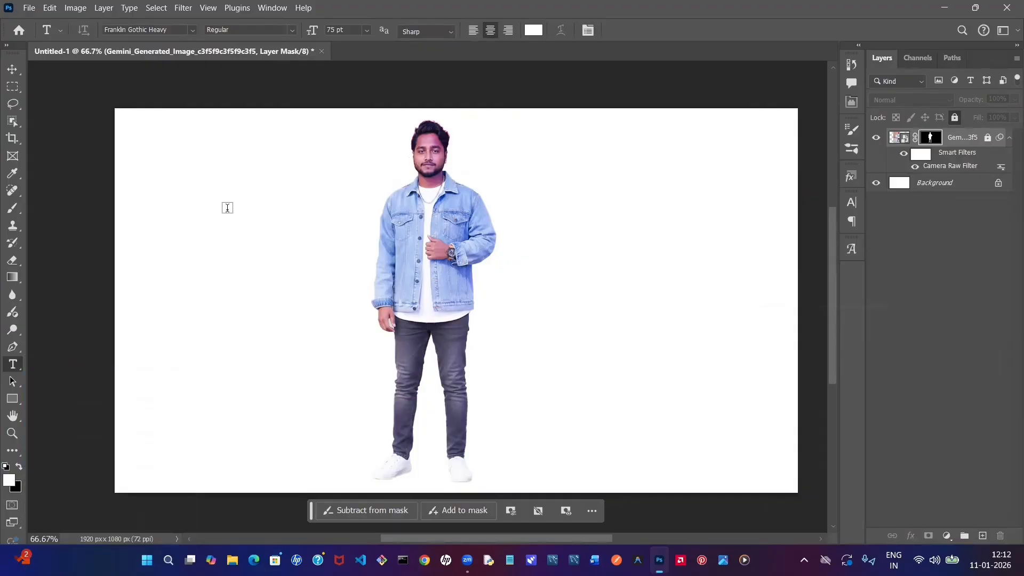
pyautogui.click(594, 217)
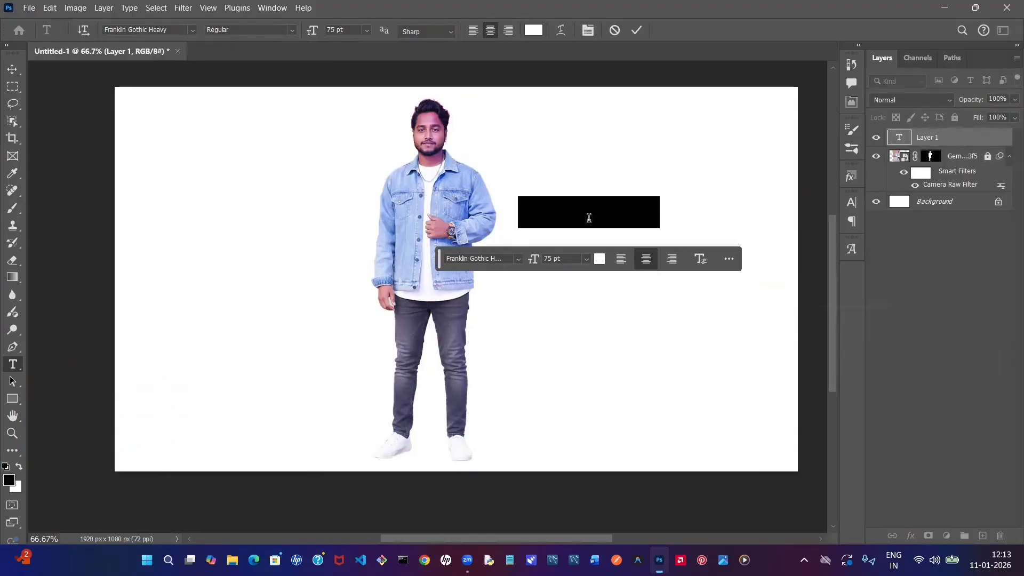
pyautogui.press('BackSpace')
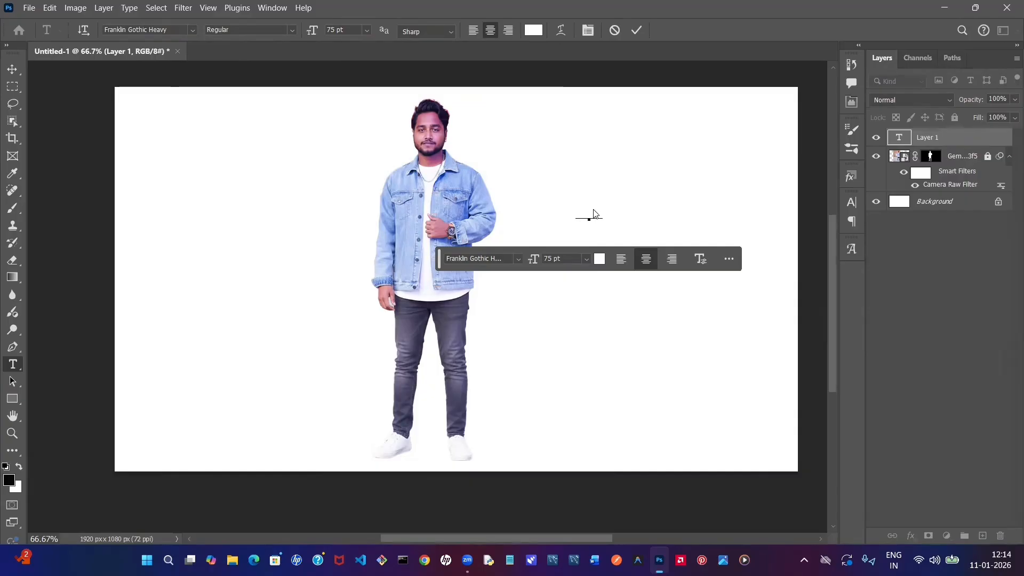
pyautogui.write('EL')
pyautogui.click(637, 30)
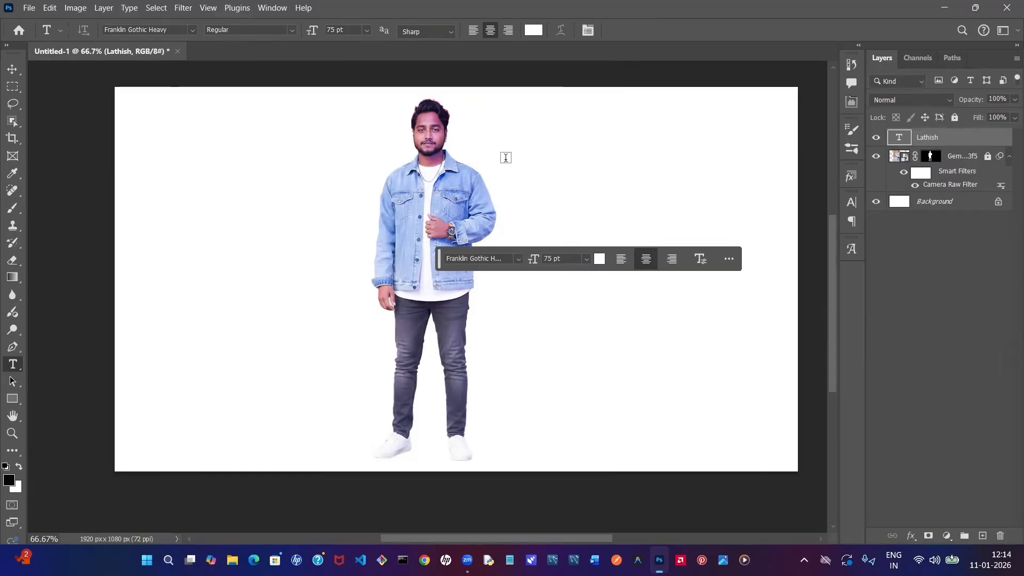
pyautogui.click(15, 72)
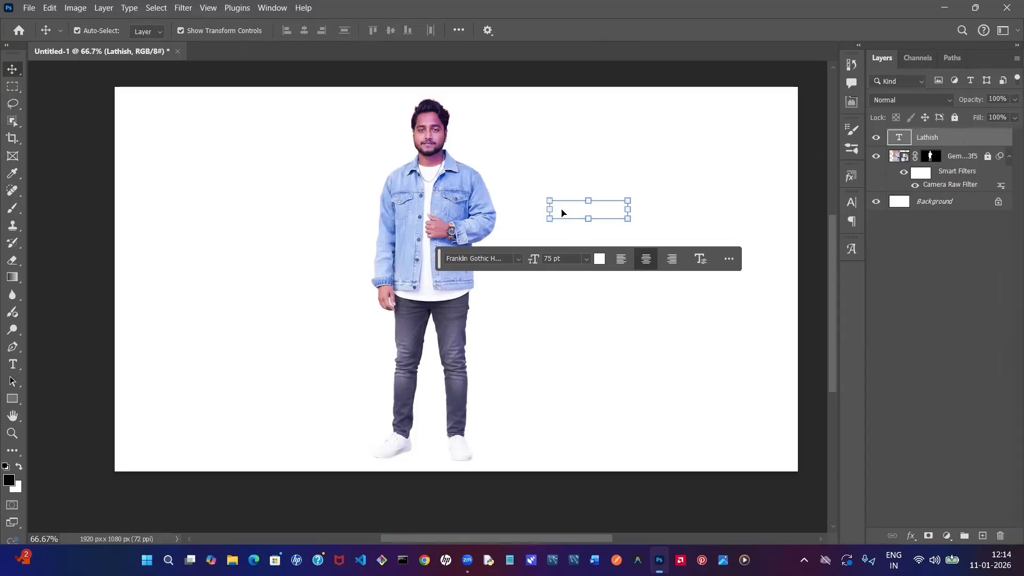
pyautogui.moveTo(555, 213); pyautogui.dragTo(584, 216)
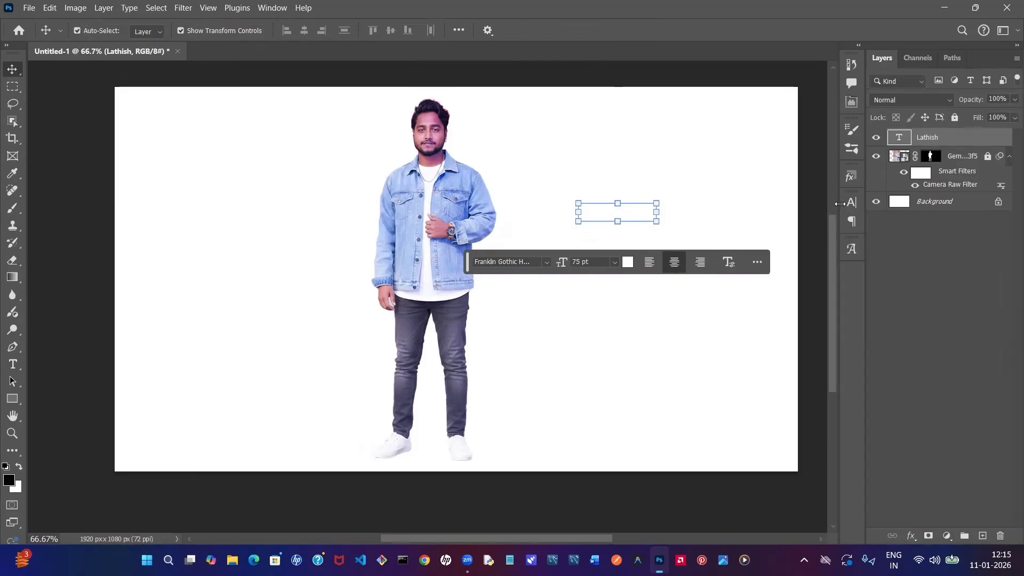
# - Open the name text's colour setting in its character options and choose a bright yellow at hue 62°
pyautogui.click(851, 204)
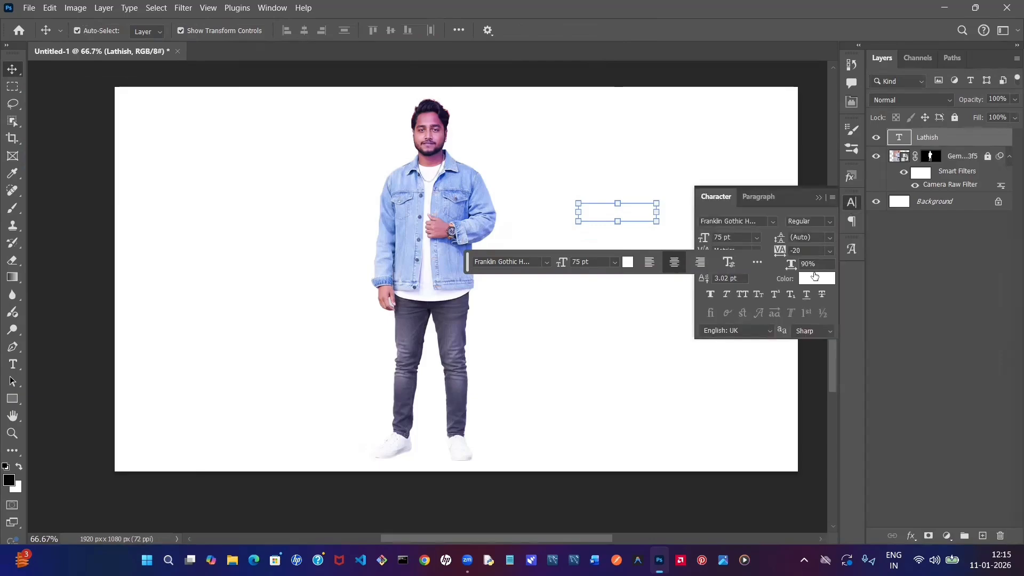
pyautogui.click(816, 278)
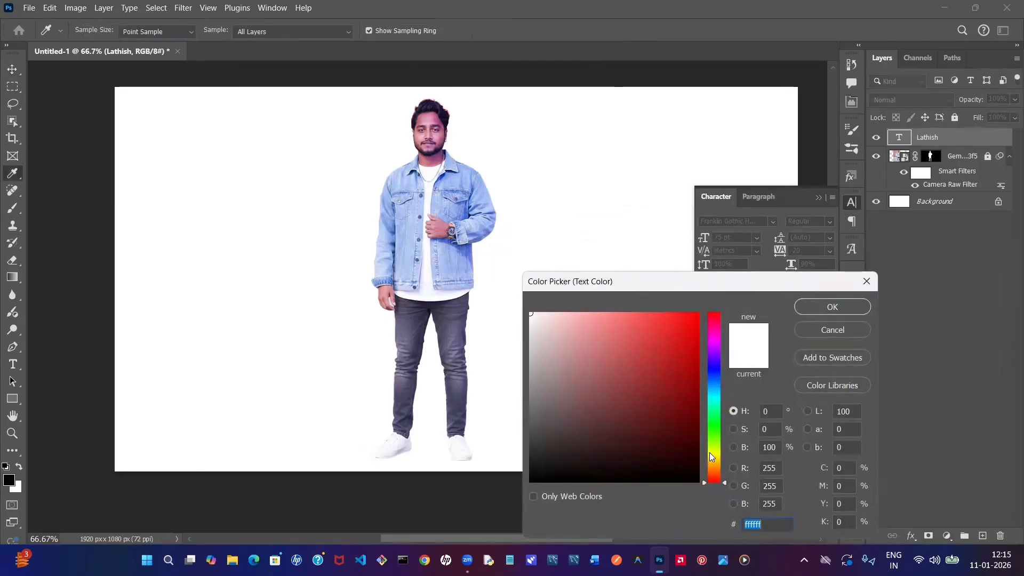
pyautogui.click(712, 454)
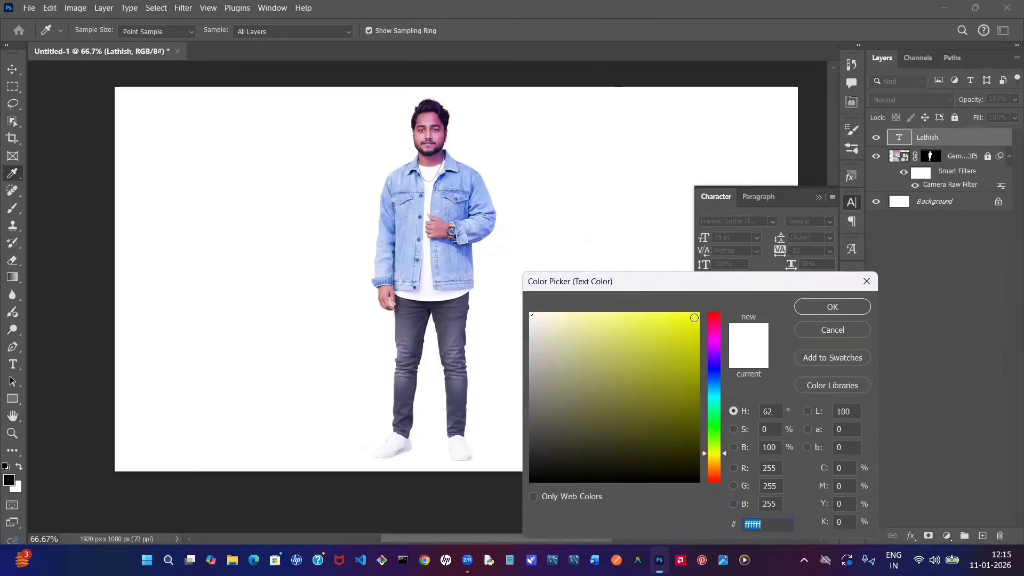
pyautogui.click(694, 318)
# - Try the text colours dee361, e8ef34, near-black 080808, off-white f4f4ed and yellow edf505
pyautogui.click(628, 331)
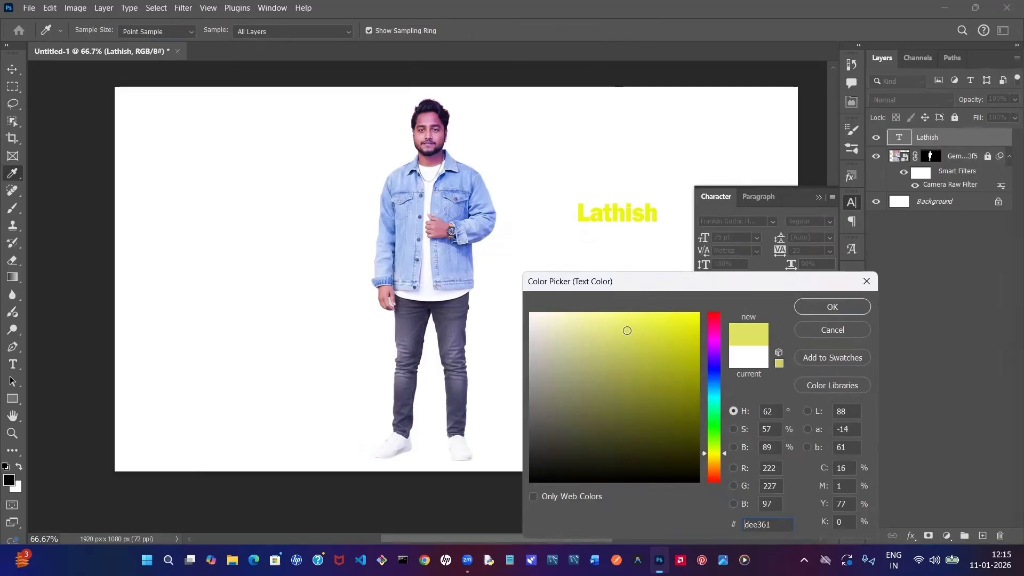
pyautogui.click(666, 323)
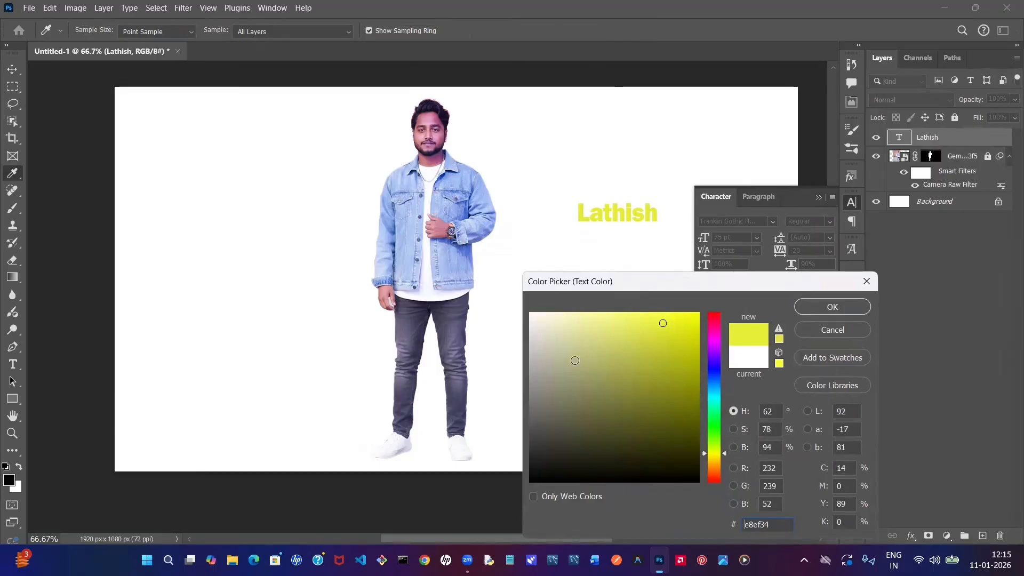
pyautogui.click(532, 476)
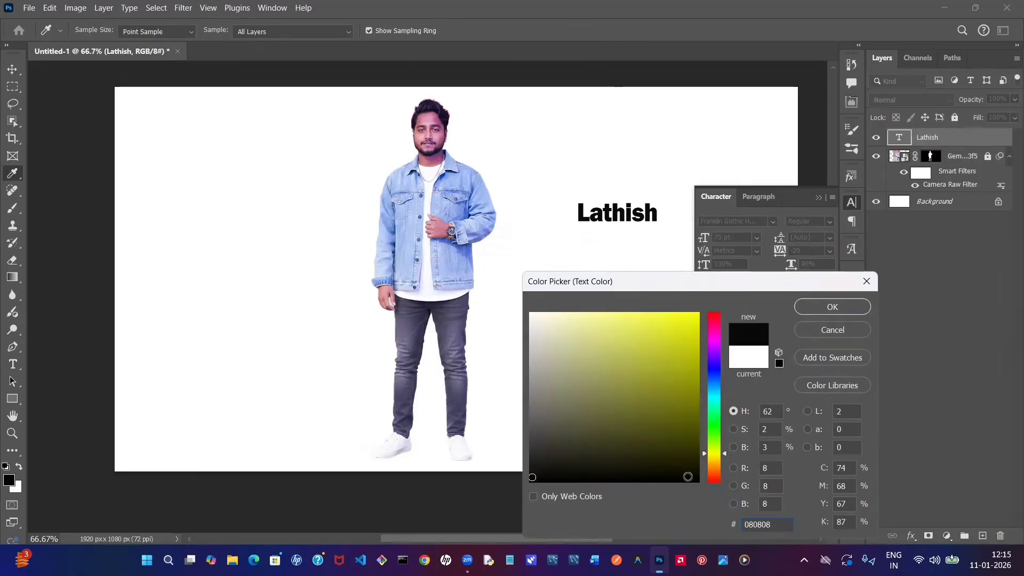
pyautogui.click(534, 320)
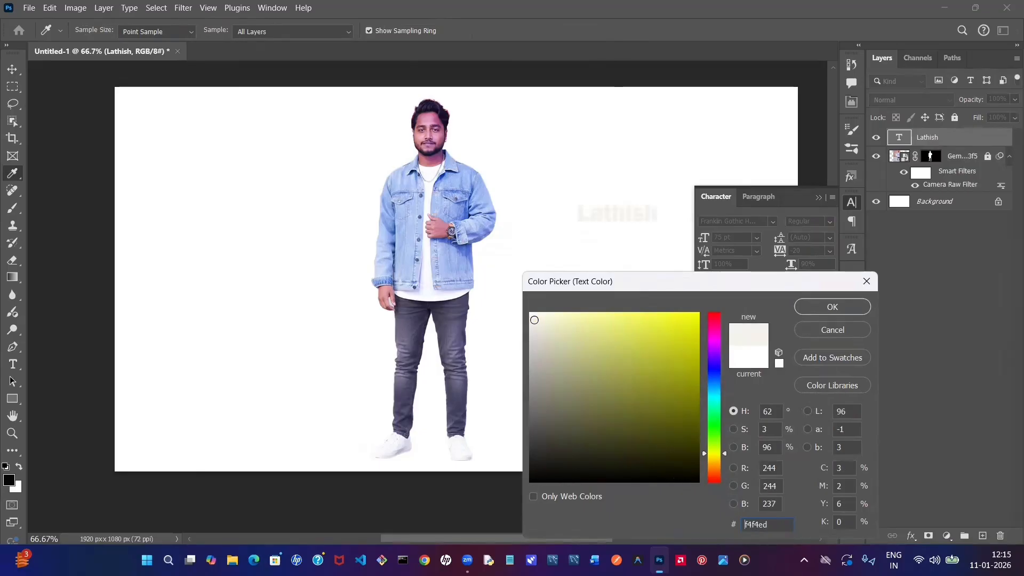
pyautogui.click(696, 319)
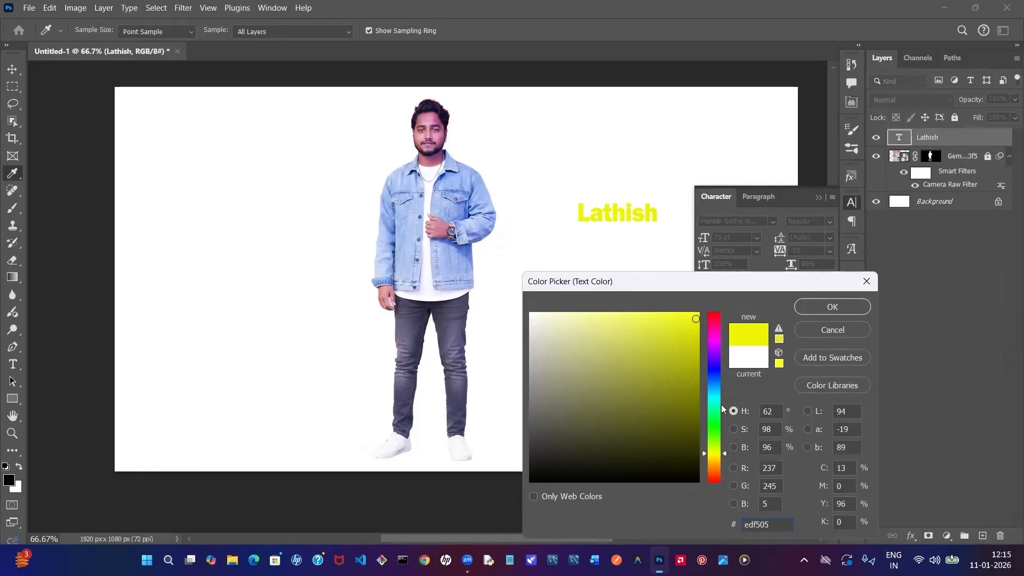
# - Try red f50527, dark red a8091f and green 4b890e as the text colour
pyautogui.click(714, 317)
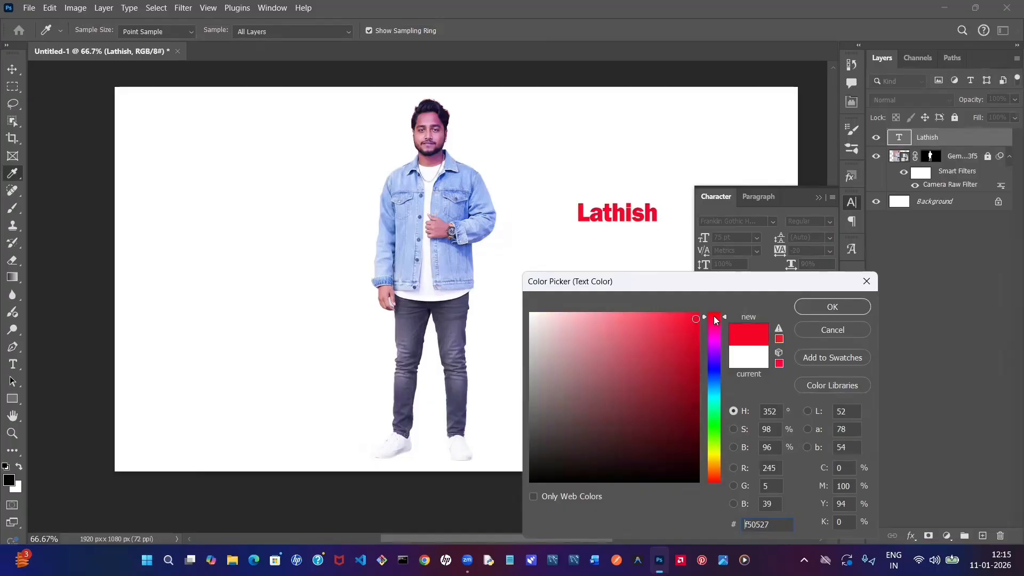
pyautogui.moveTo(692, 345); pyautogui.dragTo(692, 370)
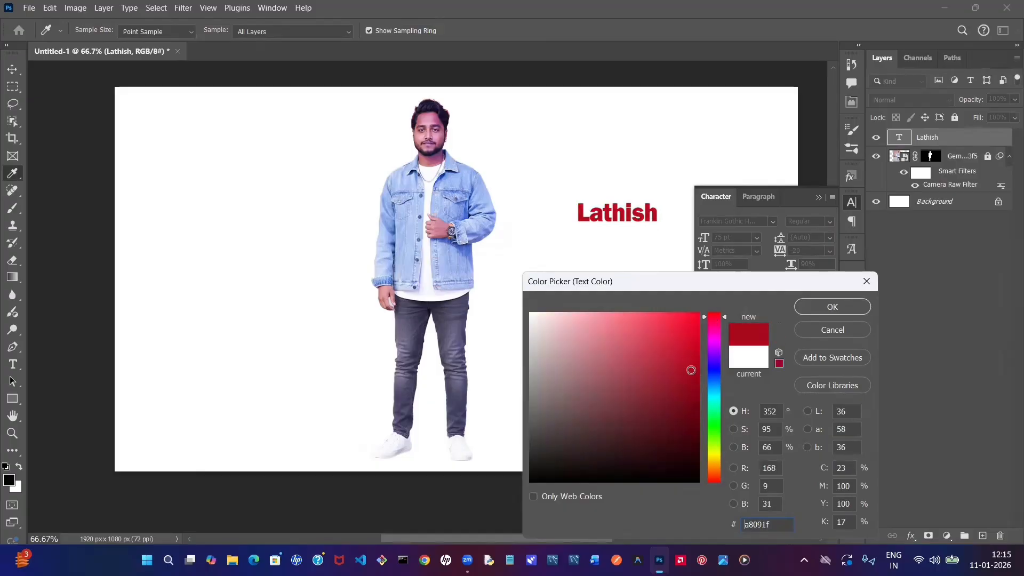
pyautogui.click(715, 440)
pyautogui.click(682, 391)
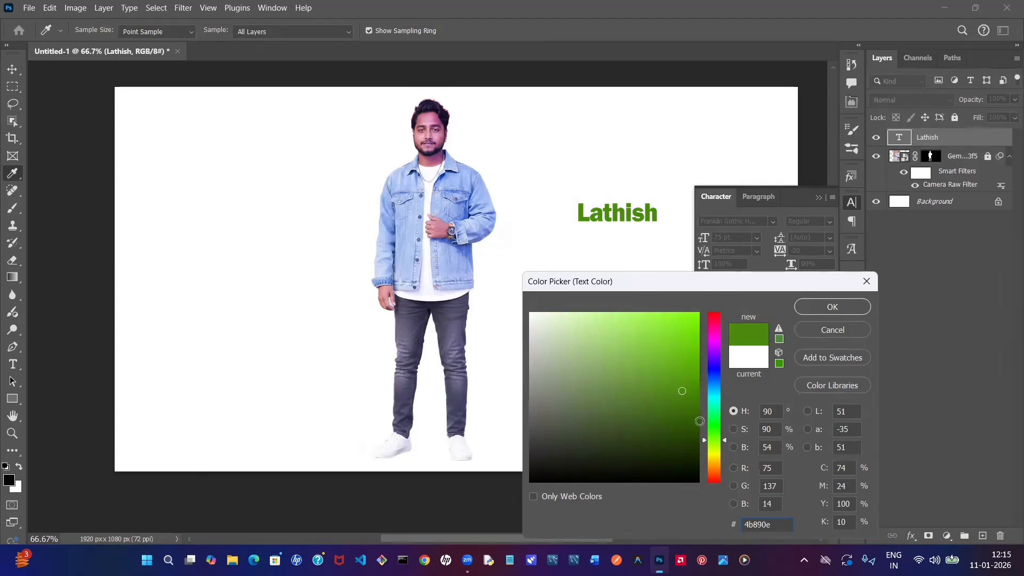
# - Set the name text's colour to bright yellow f9f606
pyautogui.click(714, 456)
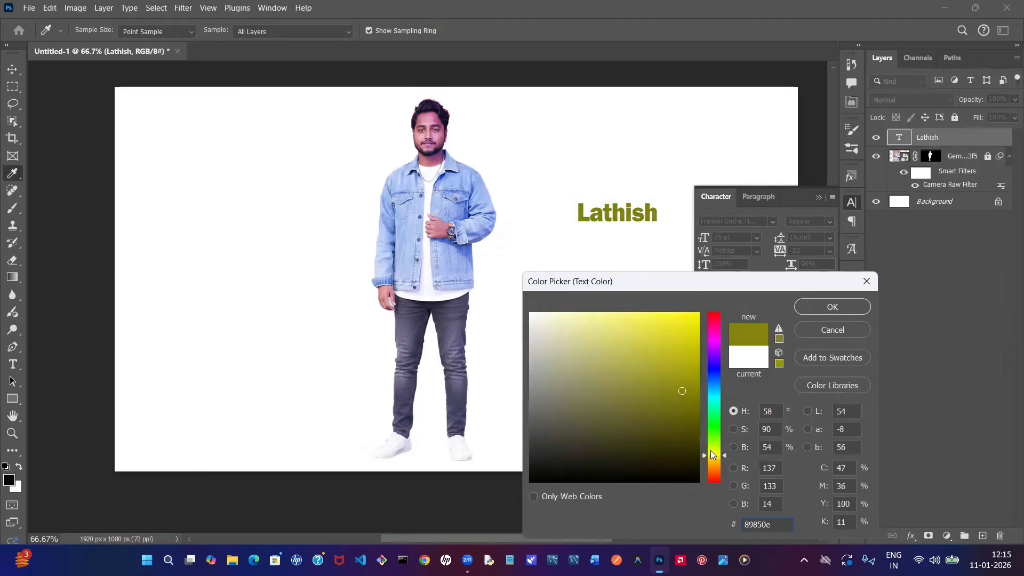
pyautogui.click(693, 320)
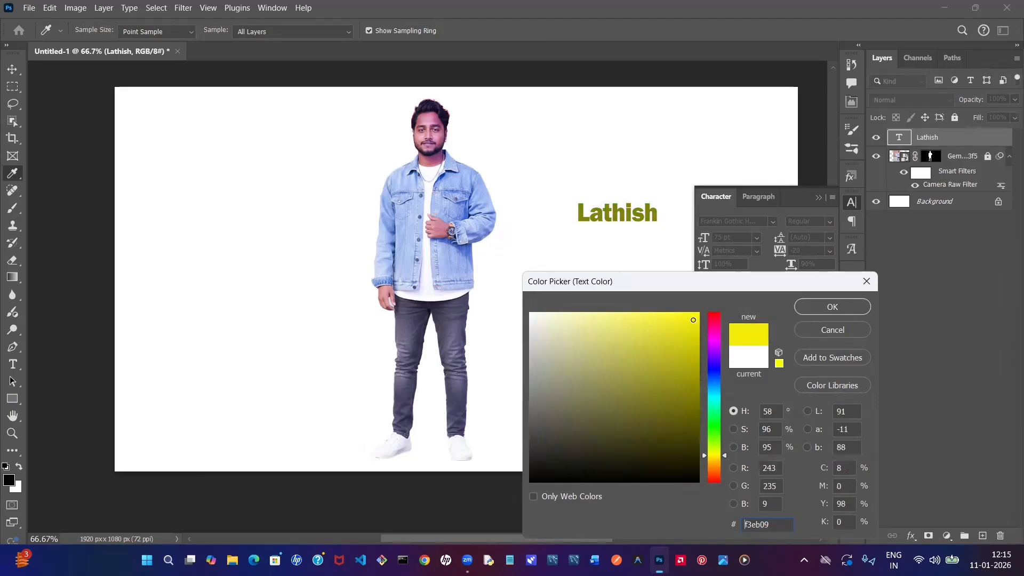
pyautogui.click(695, 316)
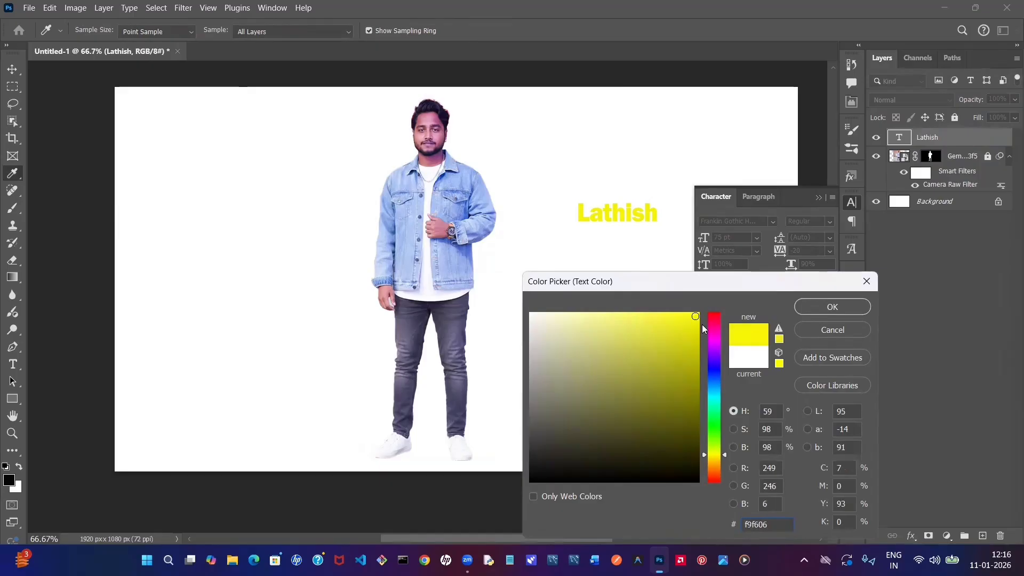
pyautogui.click(806, 309)
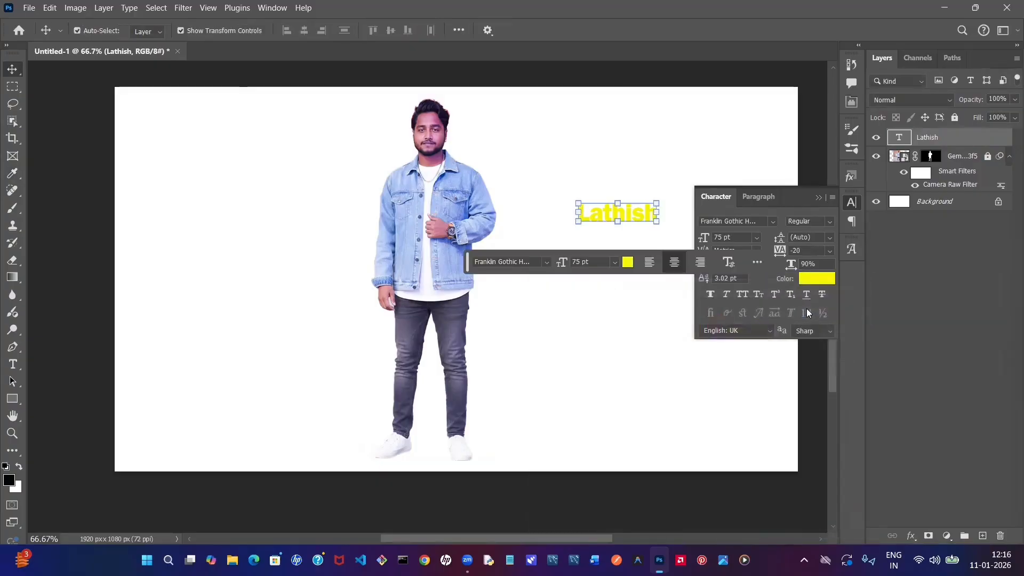
# - Close the character settings and move the yellow name text slightly closer to the man
pyautogui.click(820, 201)
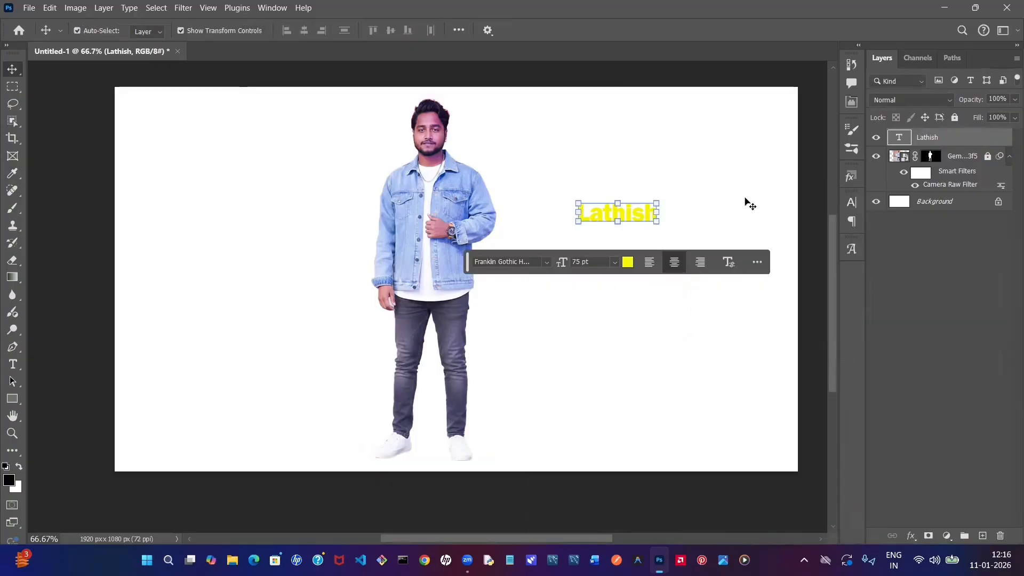
pyautogui.click(555, 177)
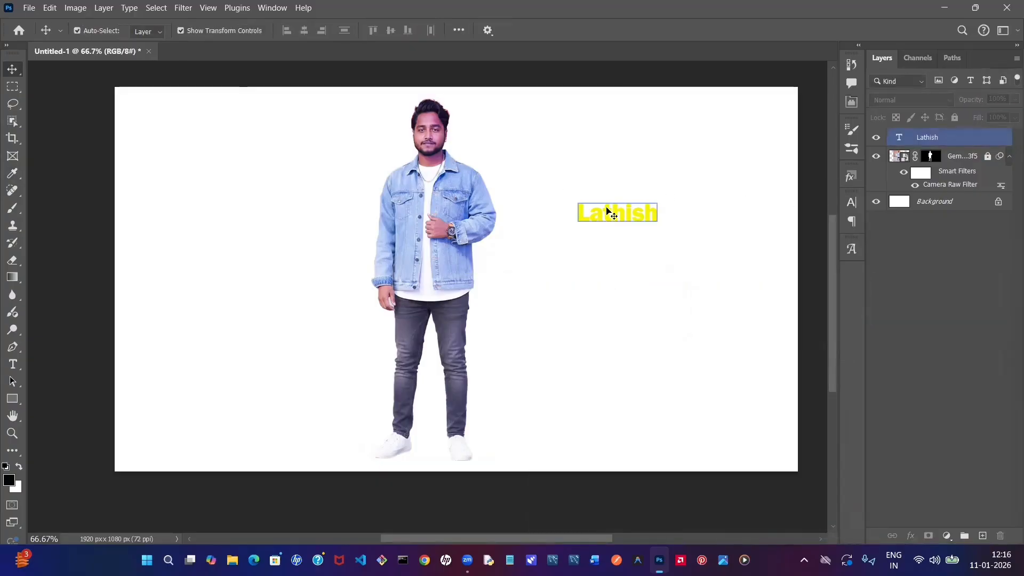
pyautogui.moveTo(614, 216); pyautogui.dragTo(583, 233)
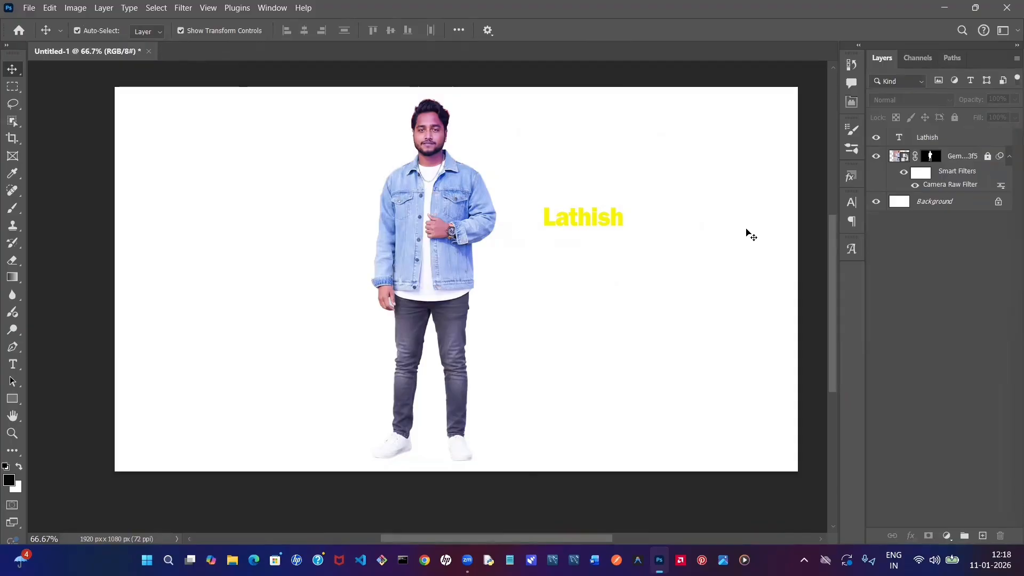
# - Add a drop shadow to the name text with 57% opacity and an 11 px distance
pyautogui.click(938, 141)
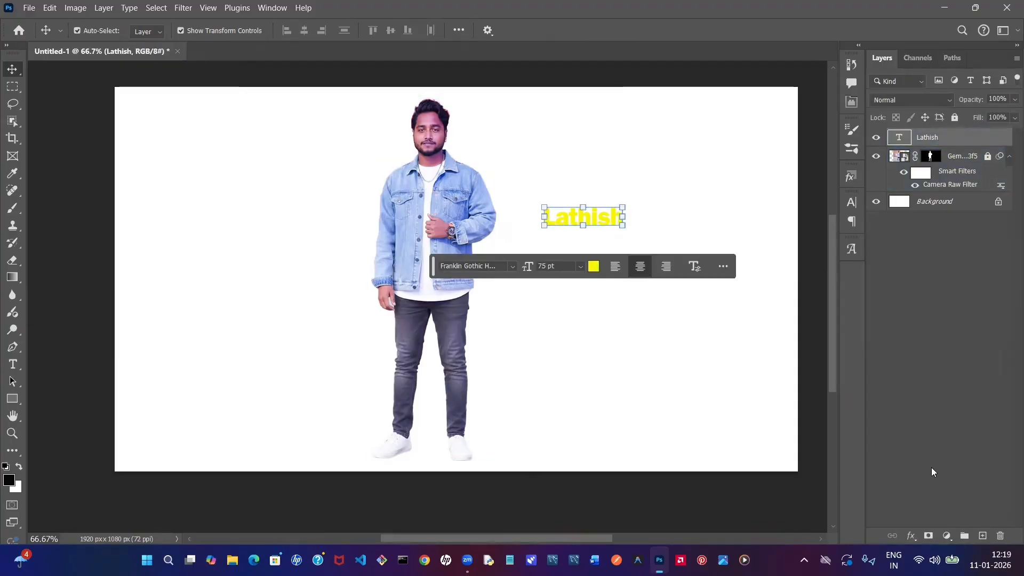
pyautogui.click(911, 535)
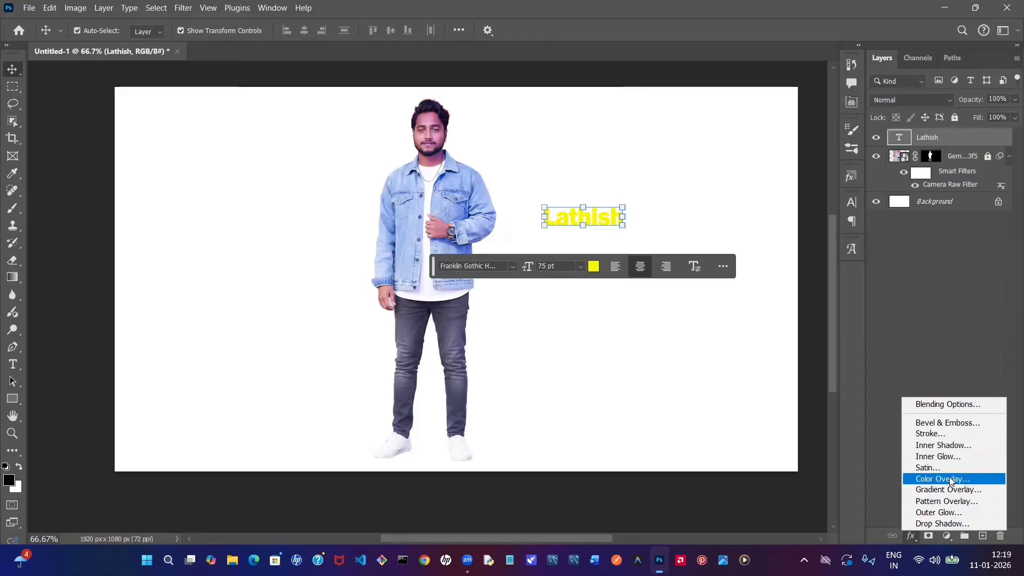
pyautogui.click(941, 524)
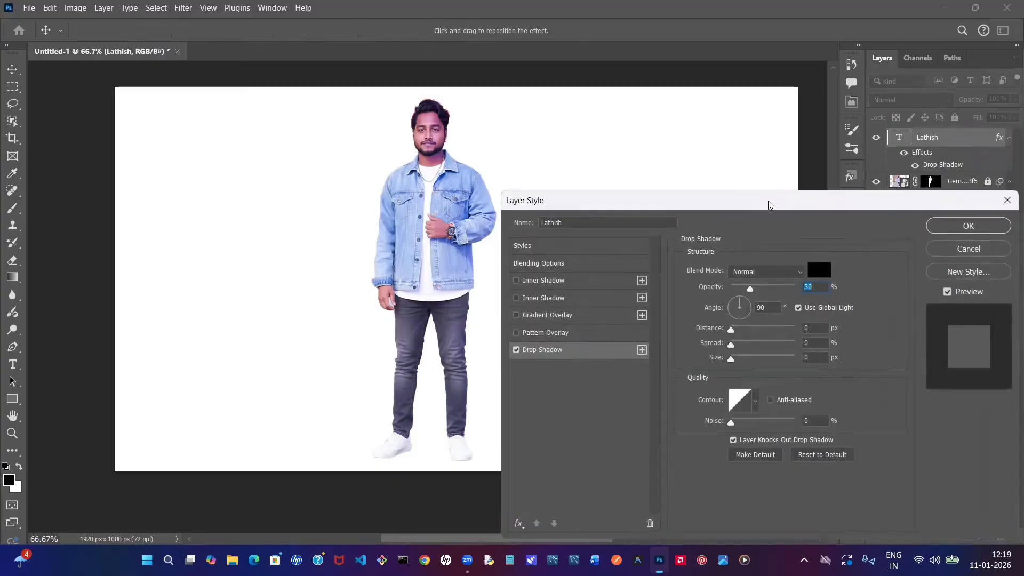
pyautogui.moveTo(770, 209); pyautogui.dragTo(781, 277)
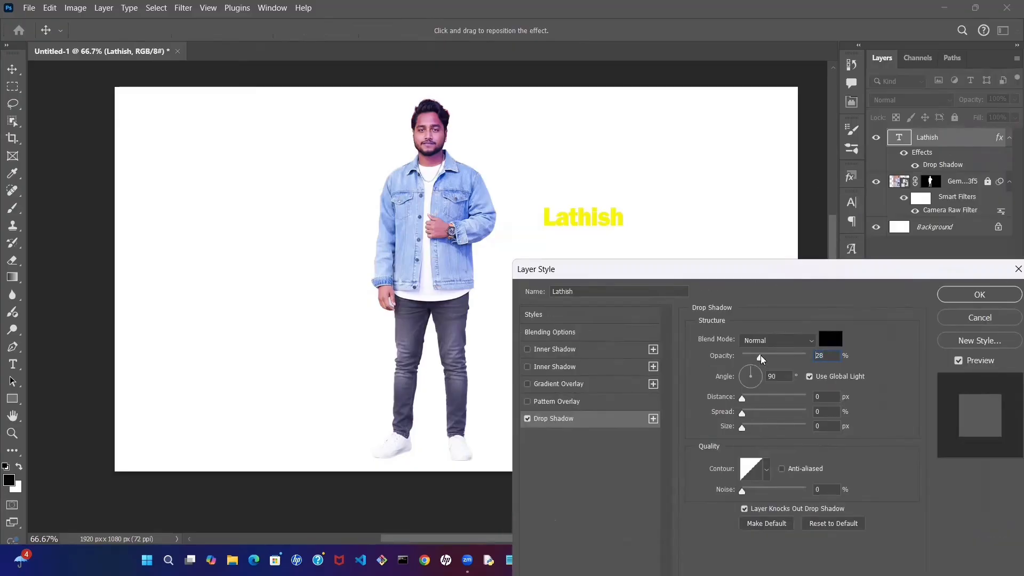
pyautogui.moveTo(761, 359)
pyautogui.mouseDown()
pyautogui.moveTo(745, 359)
pyautogui.moveTo(779, 361)
pyautogui.mouseUp()
pyautogui.moveTo(743, 400); pyautogui.dragTo(752, 400)
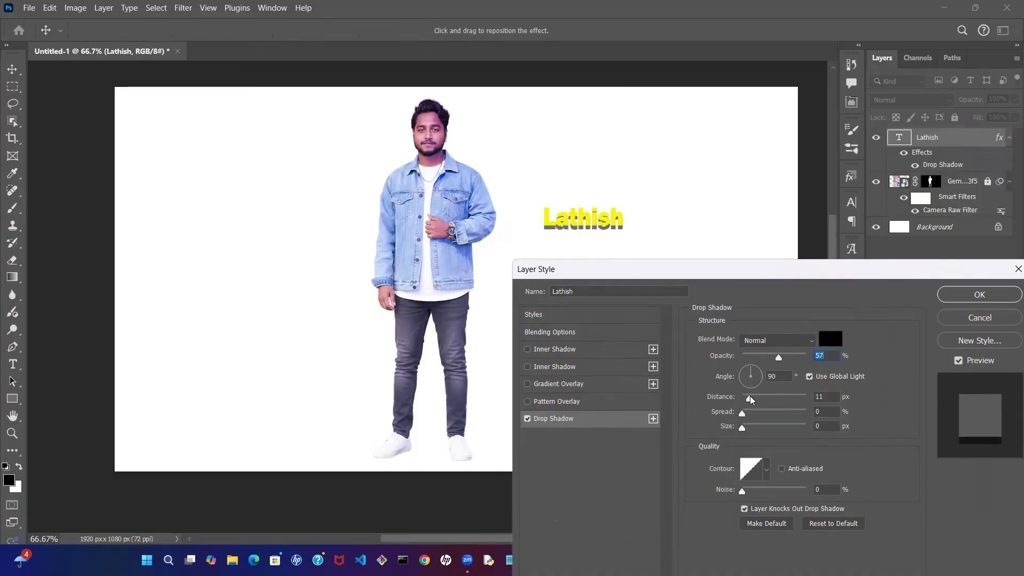
pyautogui.moveTo(751, 400)
pyautogui.mouseDown()
pyautogui.moveTo(801, 400)
pyautogui.moveTo(750, 394)
pyautogui.mouseUp()
# - Raise the drop shadow's spread to 100% and its size to 250 px
pyautogui.click(742, 414)
pyautogui.moveTo(743, 415); pyautogui.dragTo(761, 418)
pyautogui.moveTo(761, 413); pyautogui.dragTo(761, 414)
pyautogui.moveTo(746, 428); pyautogui.dragTo(813, 419)
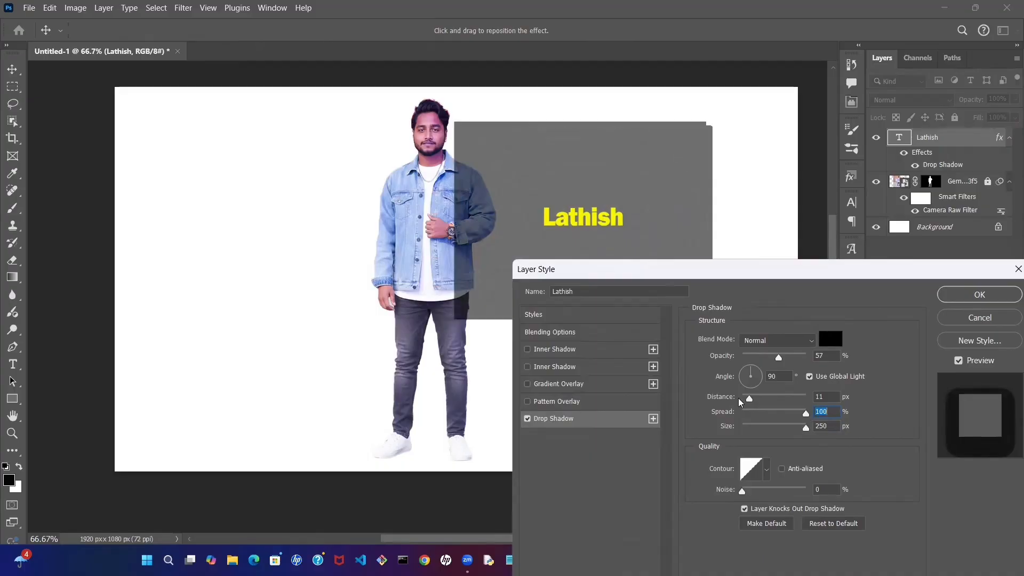
# - Apply the name text's drop shadow with 100% opacity, 13 px distance and 18 px size
pyautogui.moveTo(751, 401)
pyautogui.mouseDown()
pyautogui.moveTo(798, 409)
pyautogui.moveTo(754, 401)
pyautogui.mouseUp()
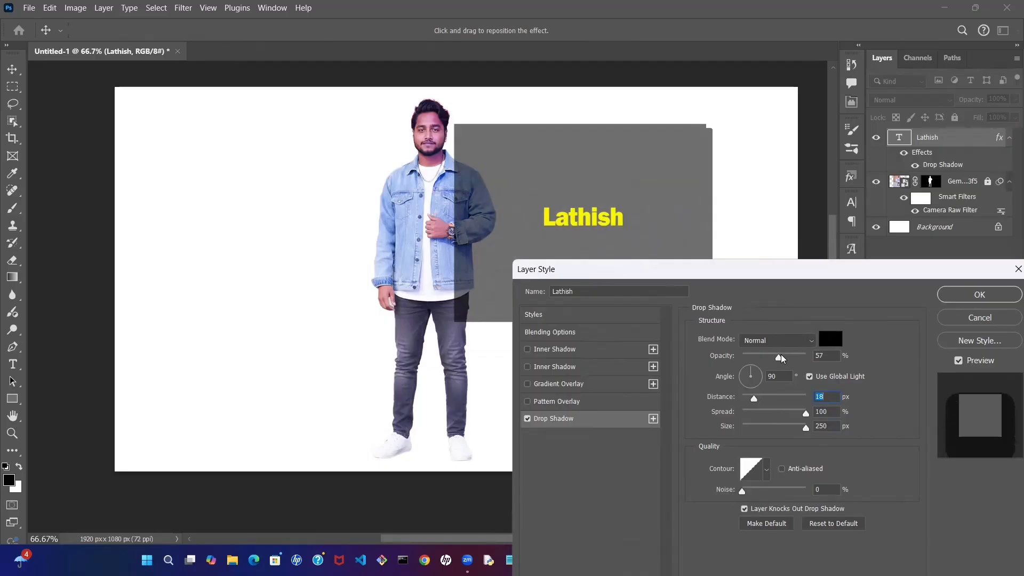
pyautogui.moveTo(779, 359); pyautogui.dragTo(806, 358)
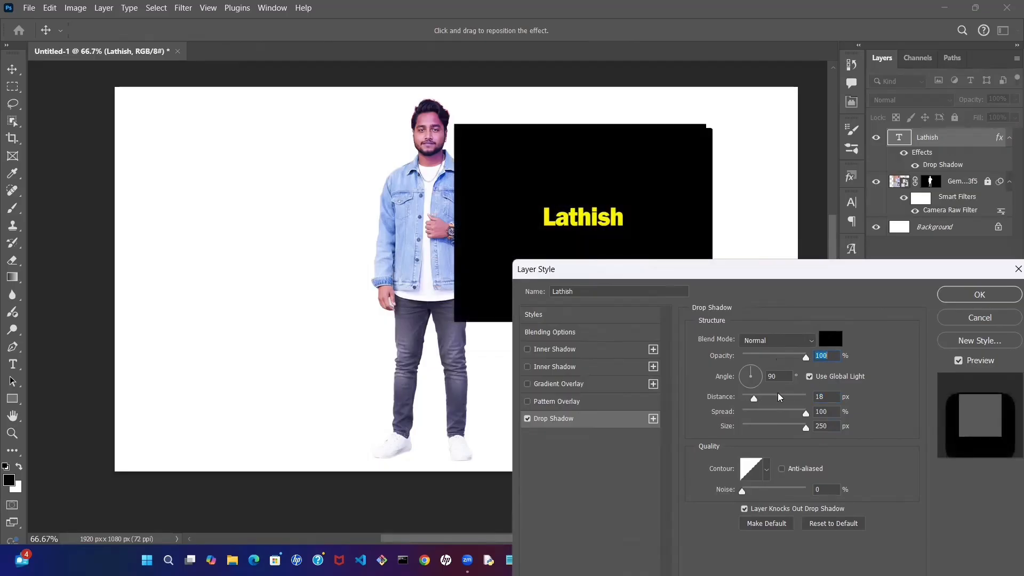
pyautogui.moveTo(806, 427); pyautogui.dragTo(751, 398)
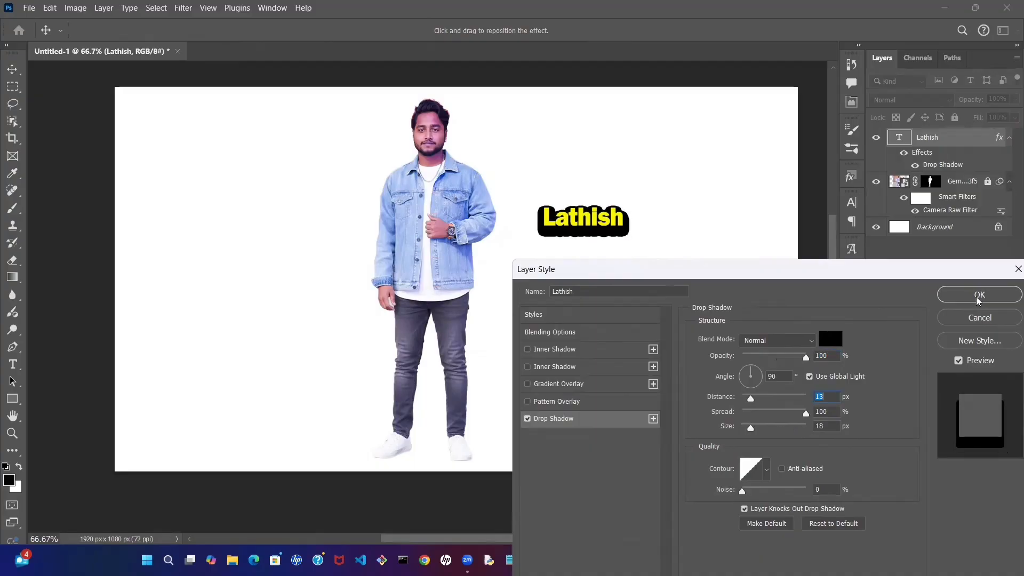
pyautogui.click(969, 299)
pyautogui.click(772, 391)
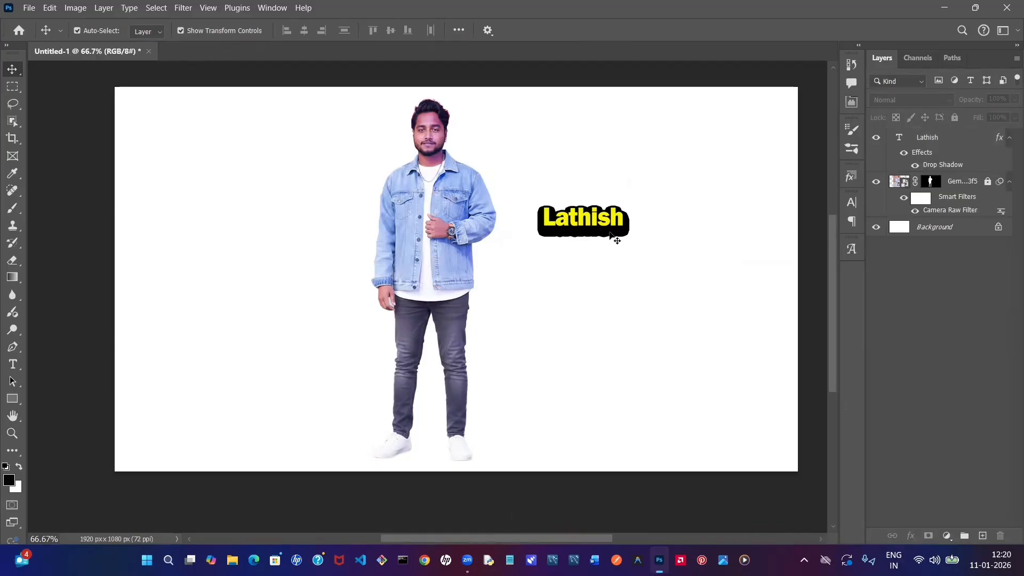
# - Lock the name text layer completely and deselect it
pyautogui.click(942, 139)
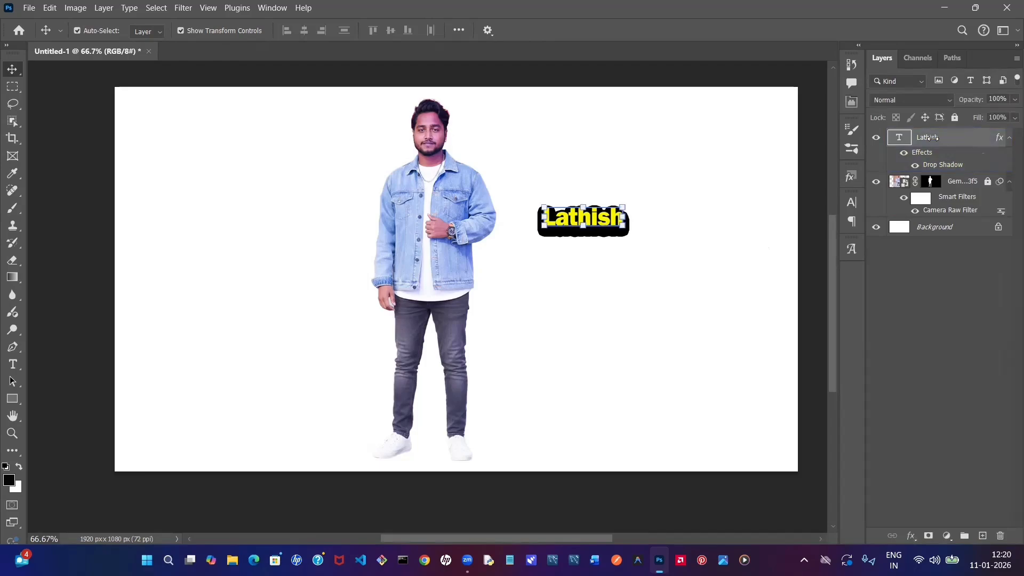
pyautogui.click(955, 117)
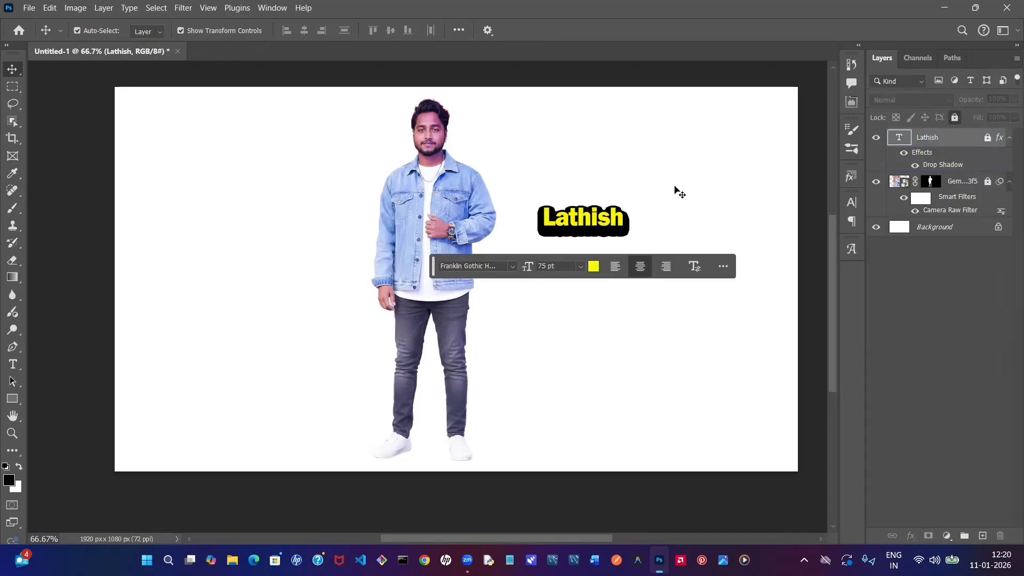
pyautogui.click(675, 188)
pyautogui.scroll(1, 675, 188)
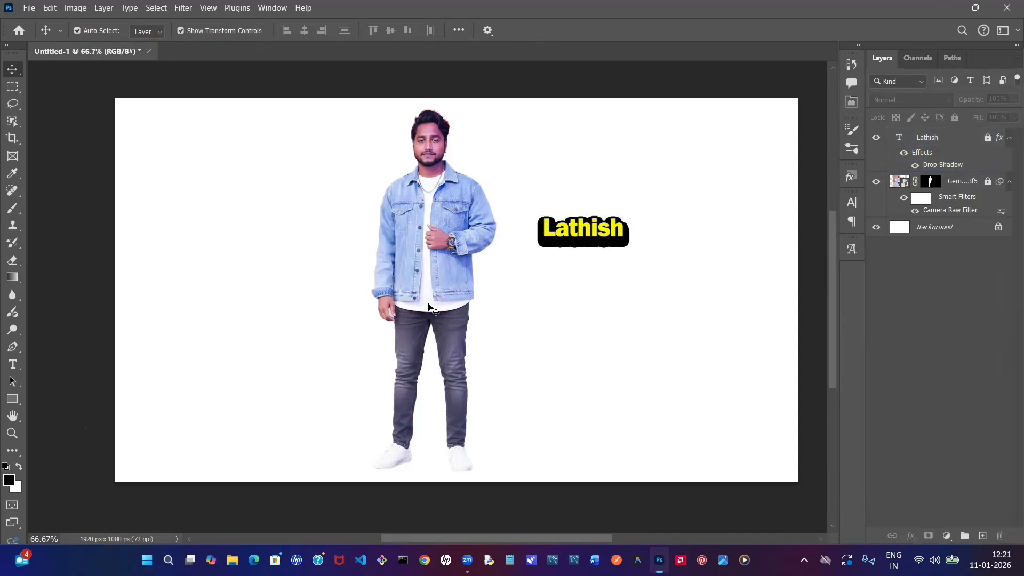
# - Draw a rectangle about 406 x 511 px beside the man, on the side opposite the name, and round its corners to about 38 px
pyautogui.click(16, 402)
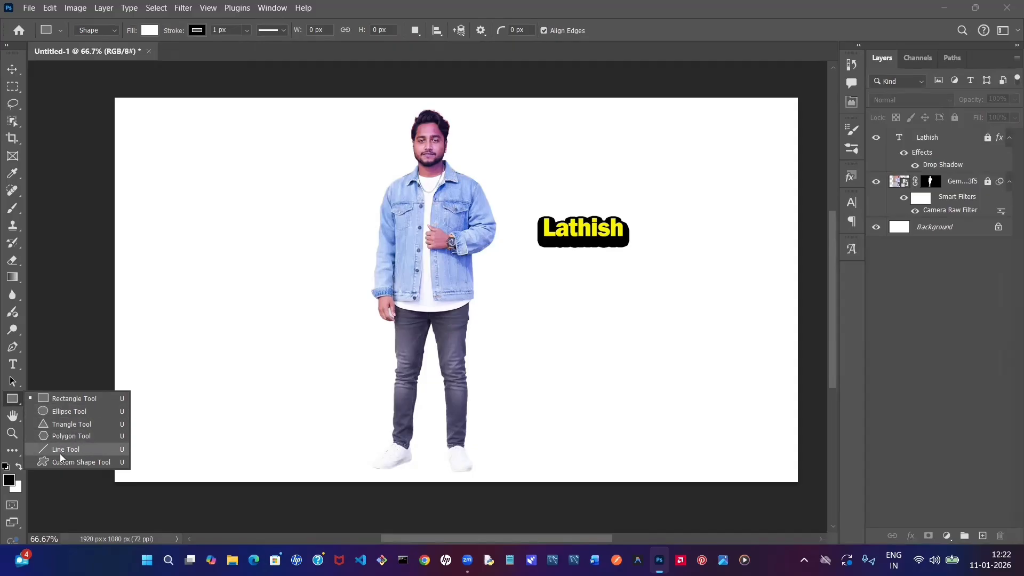
pyautogui.click(62, 404)
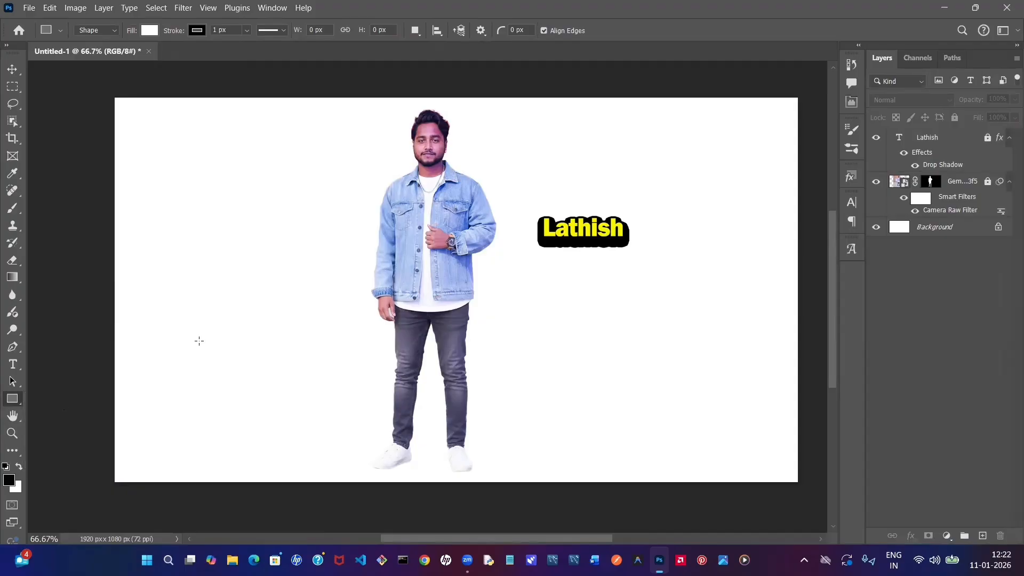
pyautogui.moveTo(185, 141); pyautogui.dragTo(329, 322)
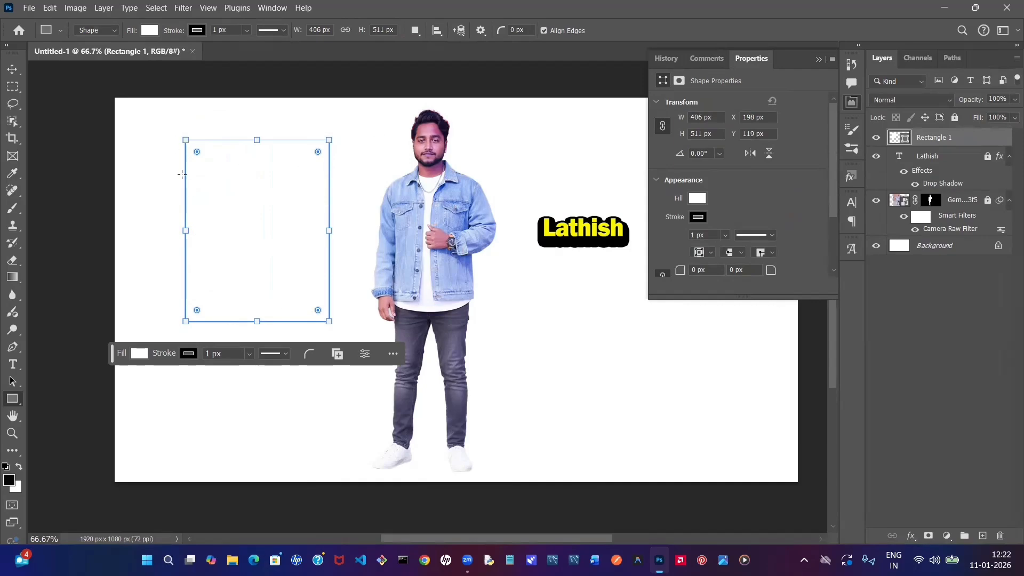
pyautogui.click(319, 153)
pyautogui.moveTo(316, 154); pyautogui.dragTo(316, 155)
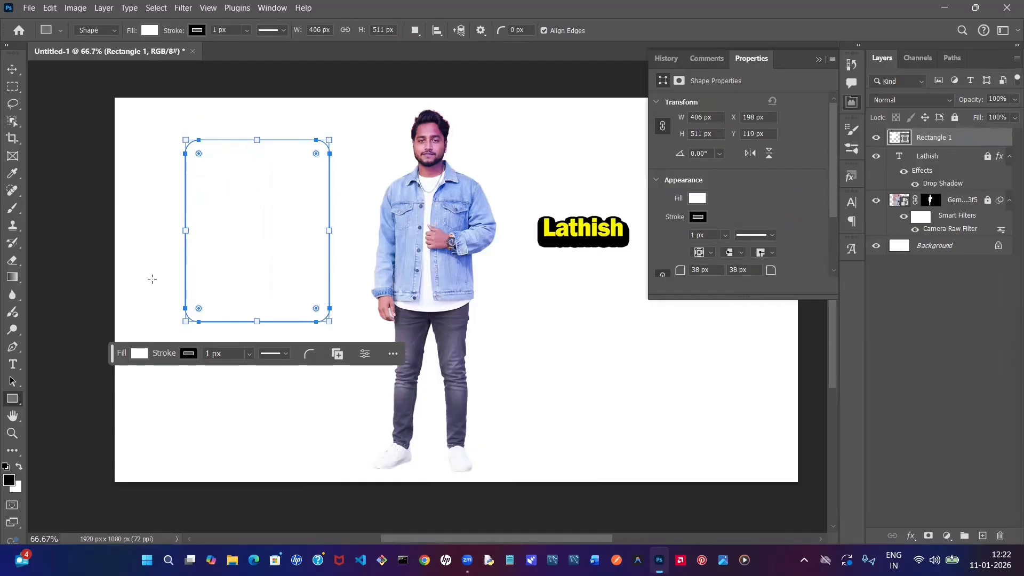
pyautogui.click(818, 59)
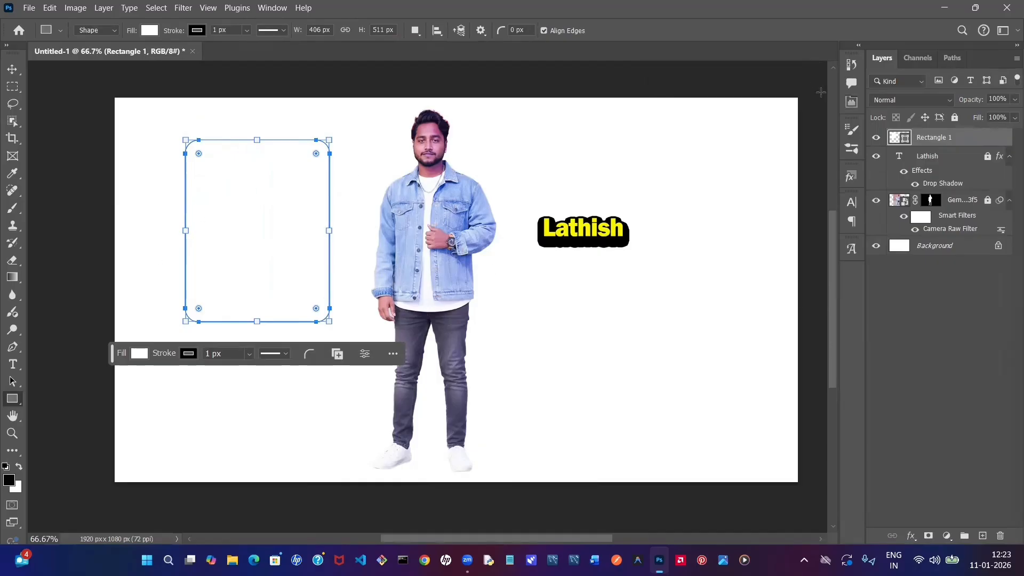
pyautogui.press('v')
pyautogui.click(722, 272)
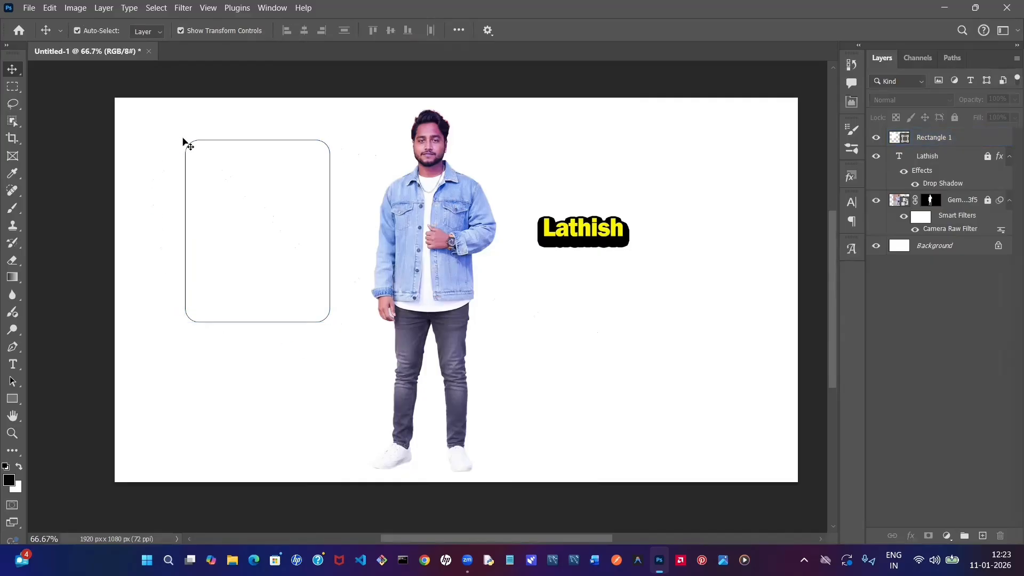
# - Fill the rounded rectangle with black and lock its layer
pyautogui.click(217, 208)
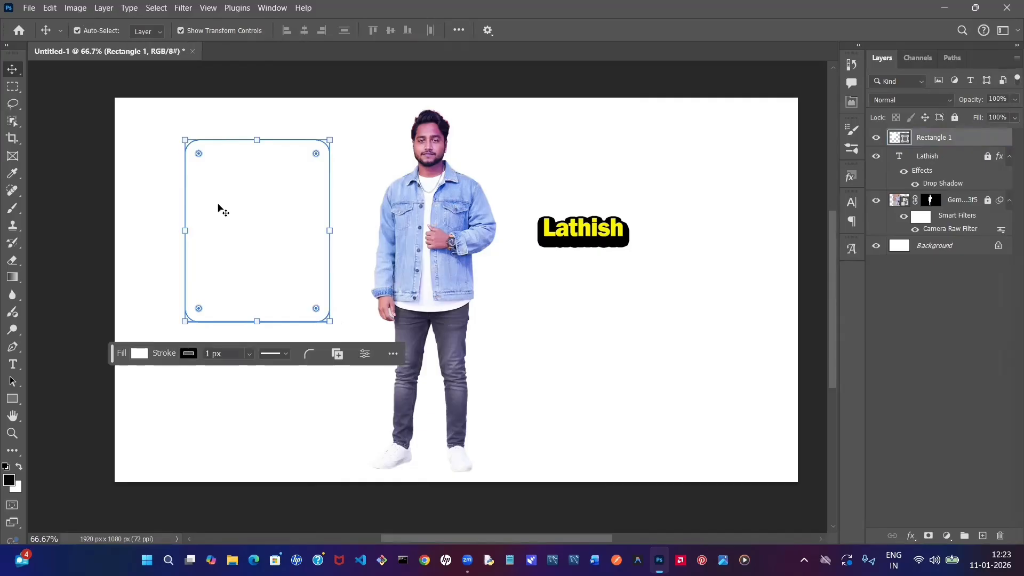
pyautogui.click(140, 354)
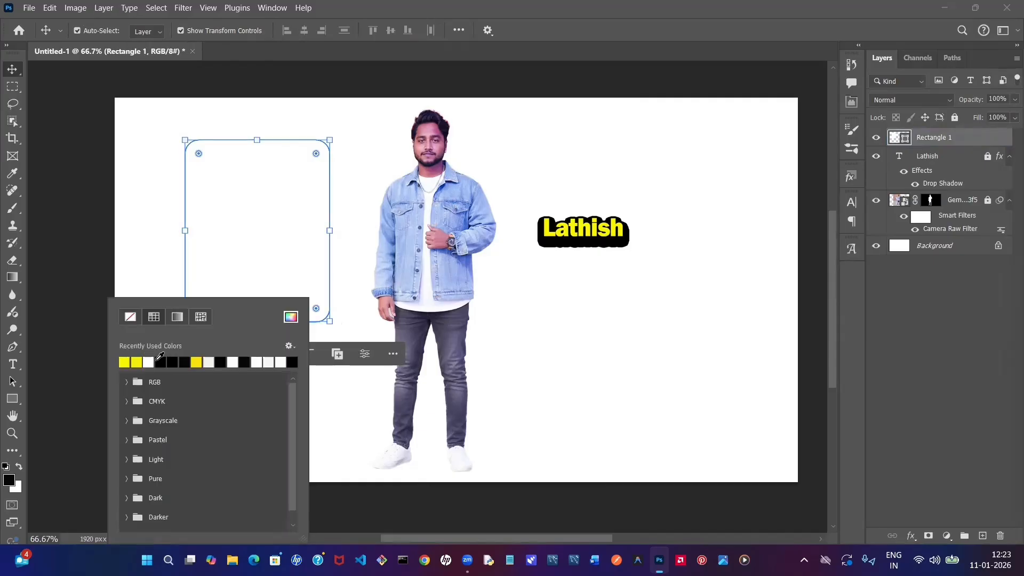
pyautogui.click(160, 362)
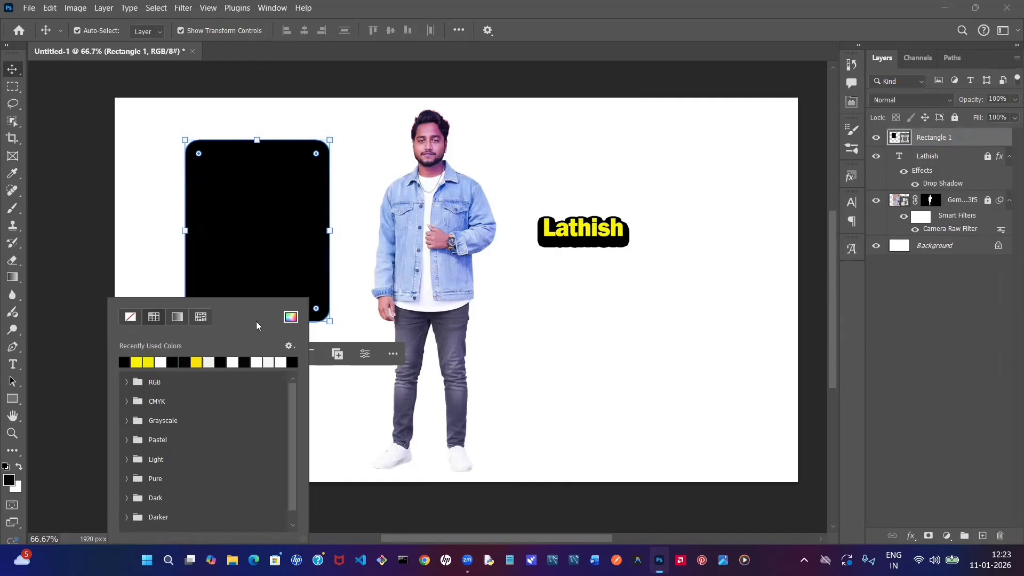
pyautogui.click(602, 290)
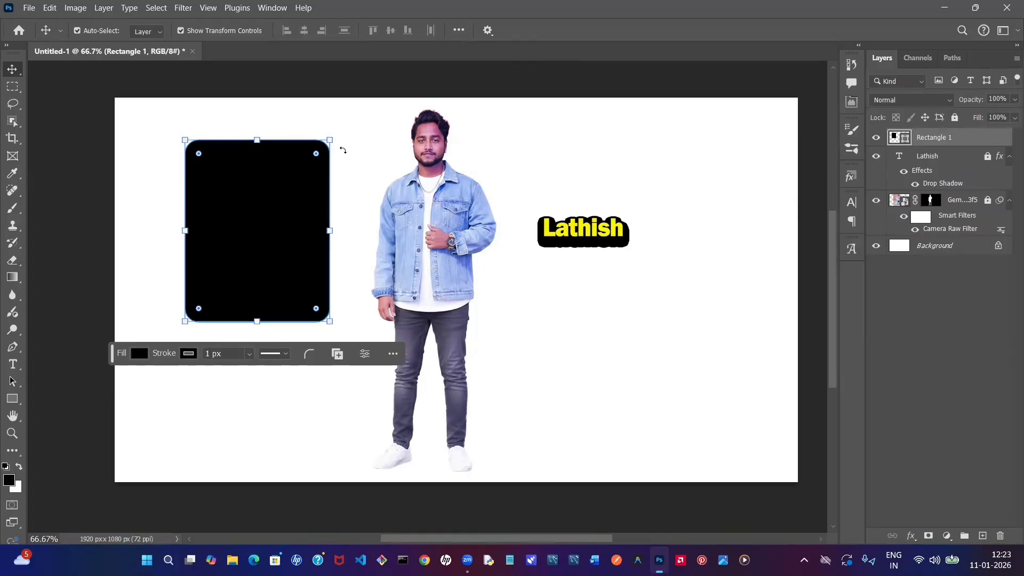
pyautogui.click(955, 117)
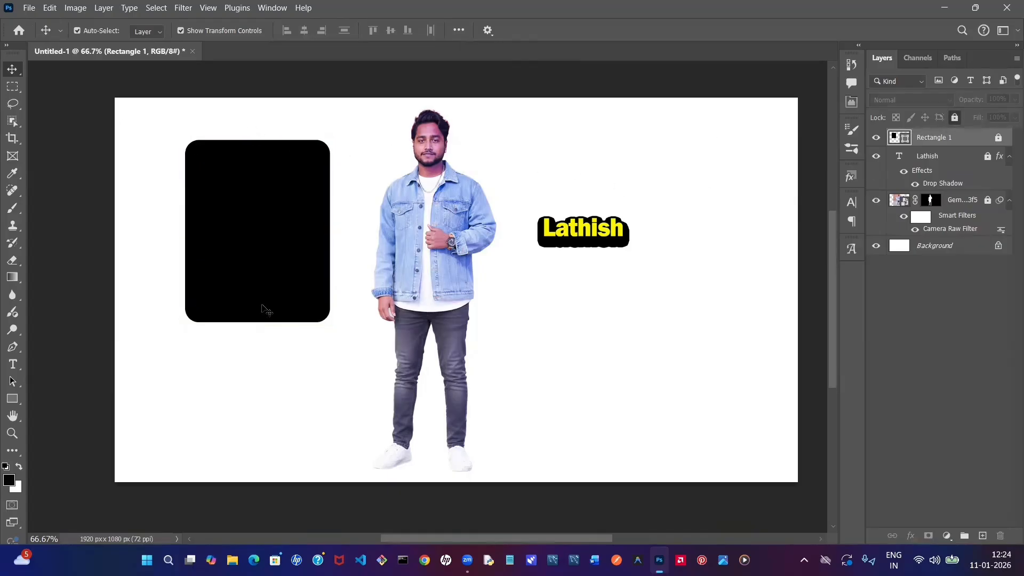
pyautogui.click(28, 8)
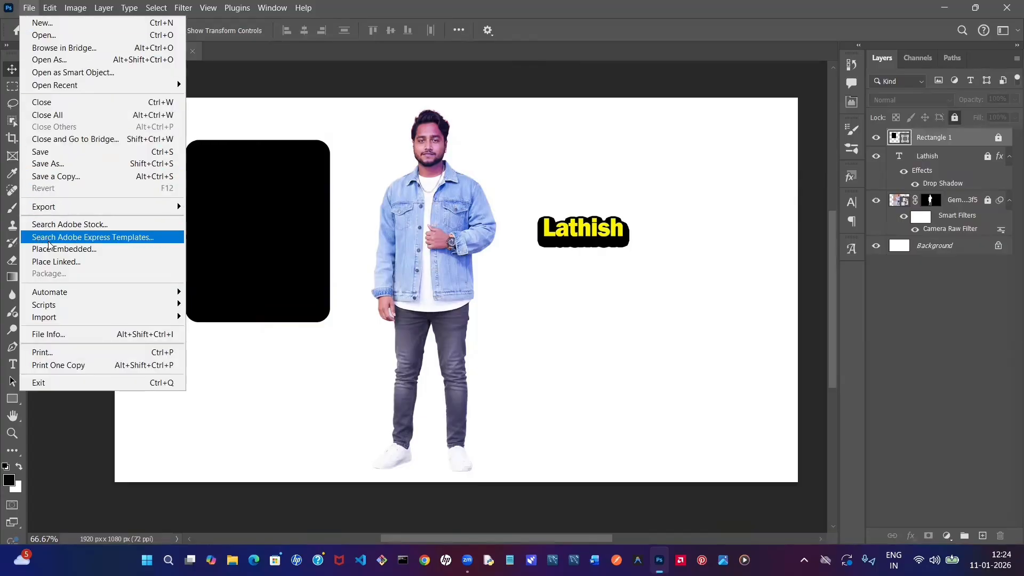
pyautogui.click(59, 251)
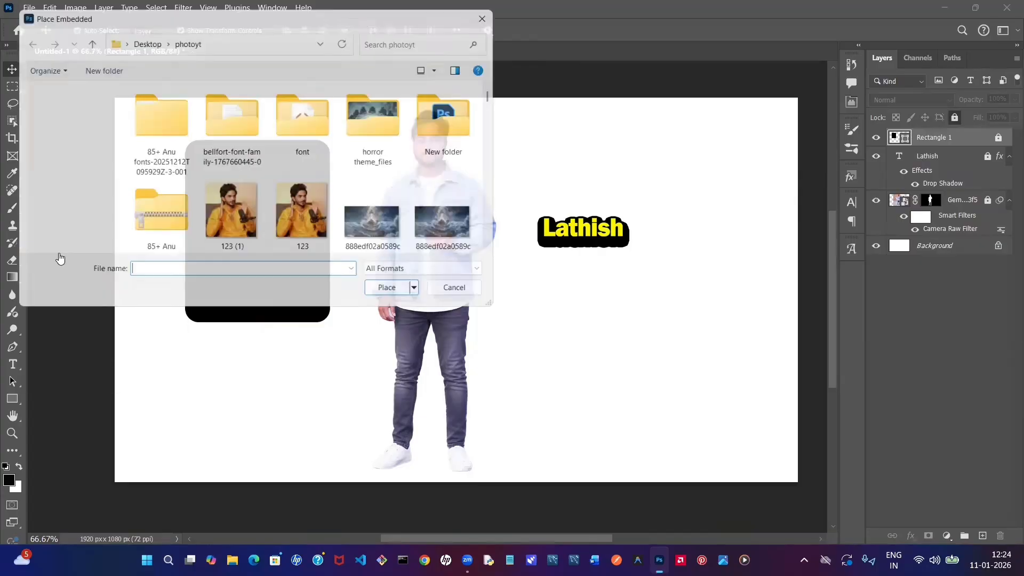
pyautogui.scroll(-2, 395, 169)
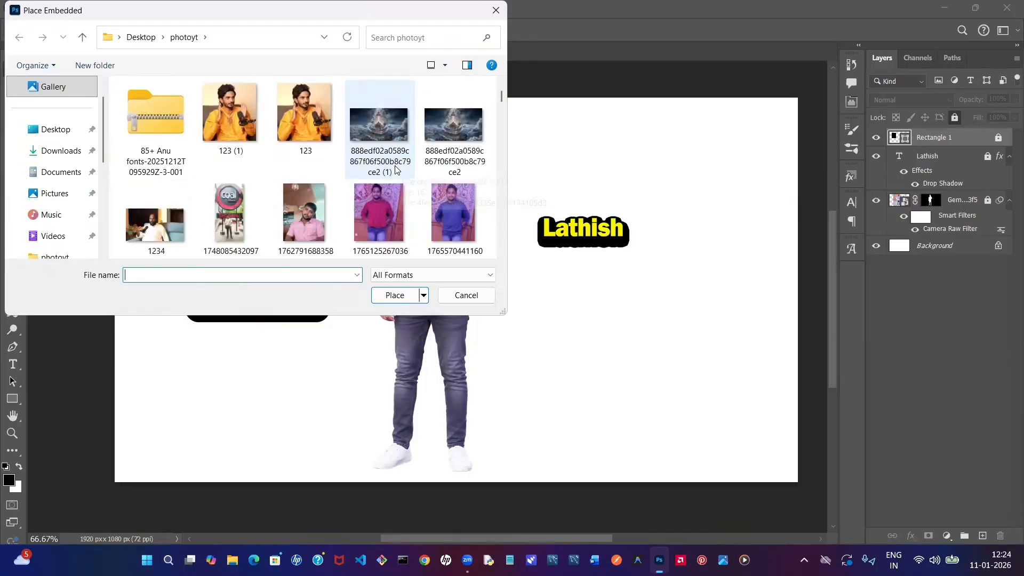
pyautogui.click(390, 209)
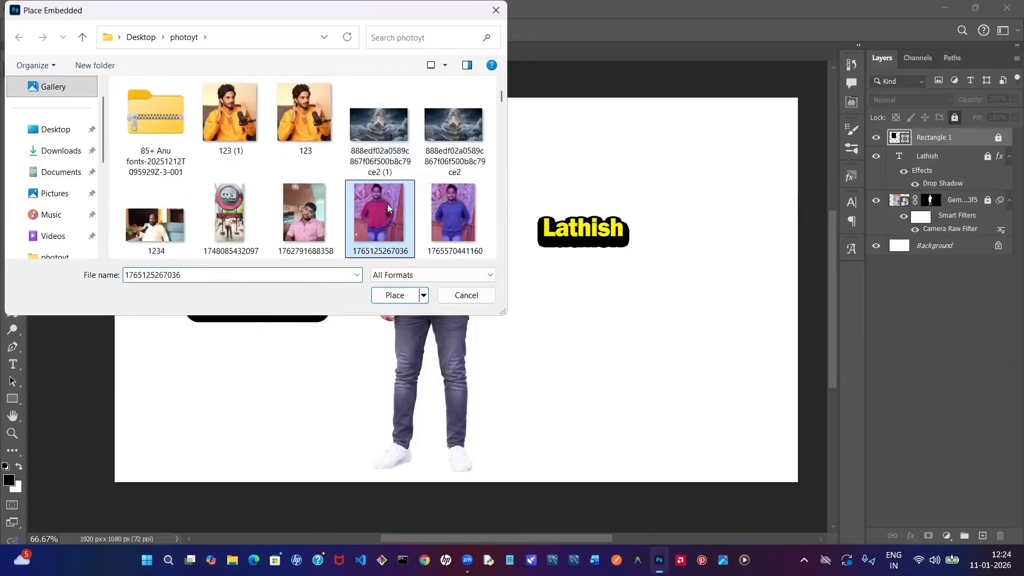
pyautogui.click(402, 298)
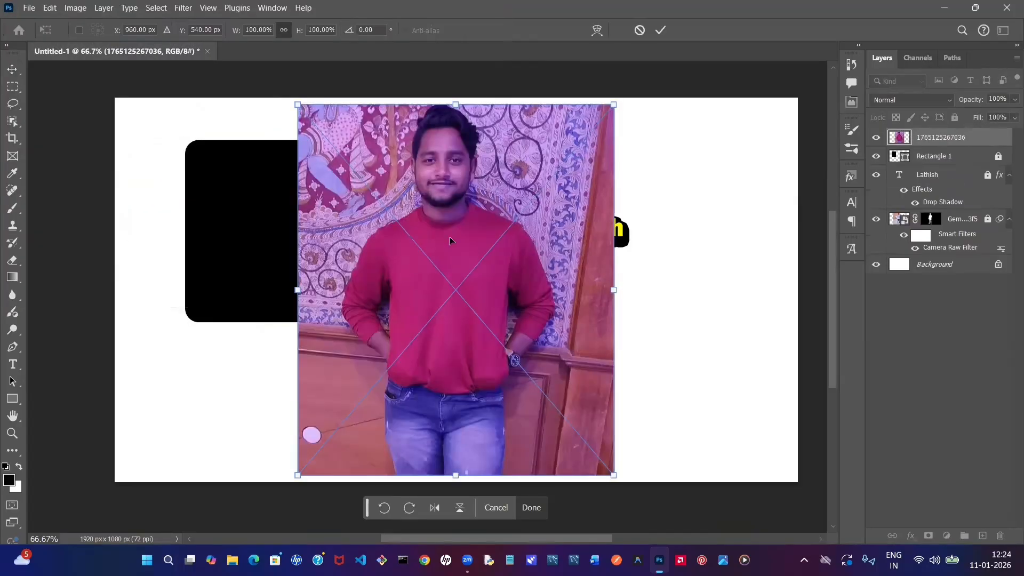
pyautogui.click(660, 30)
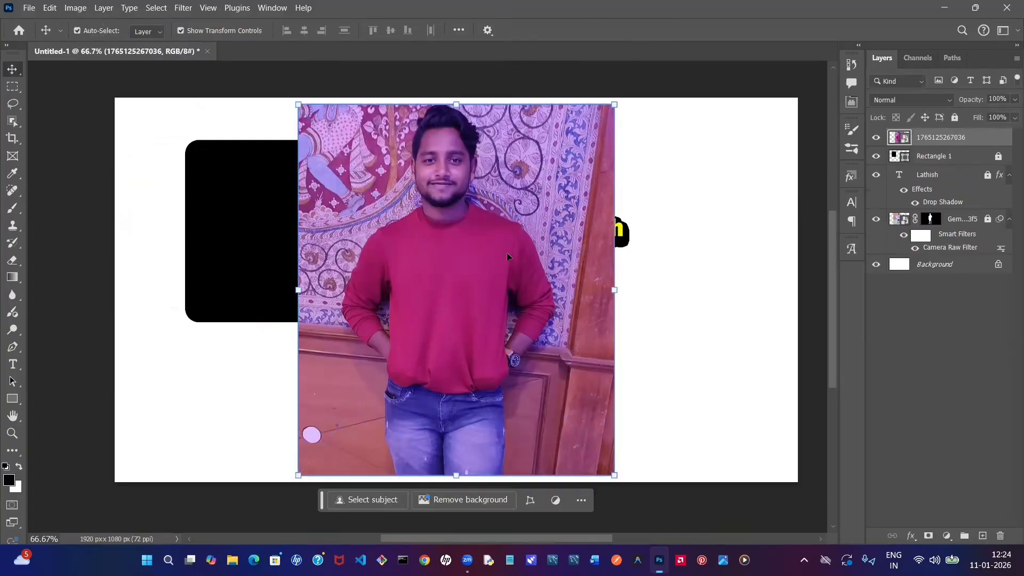
# - Scale the placed photo to about 58.62% and position it so that it covers the black rounded rectangle
pyautogui.moveTo(614, 473); pyautogui.dragTo(476, 326)
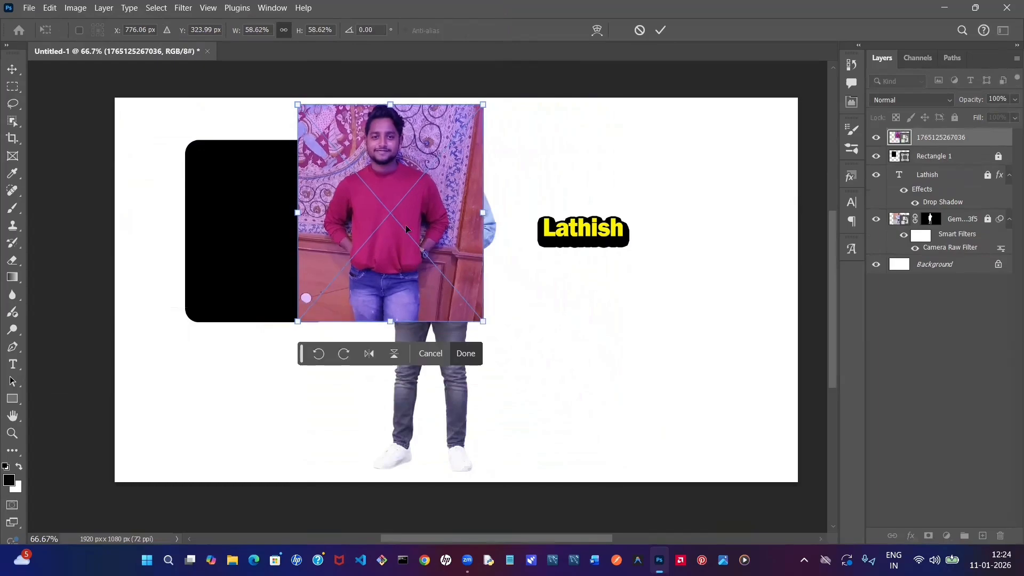
pyautogui.moveTo(400, 232); pyautogui.dragTo(289, 248)
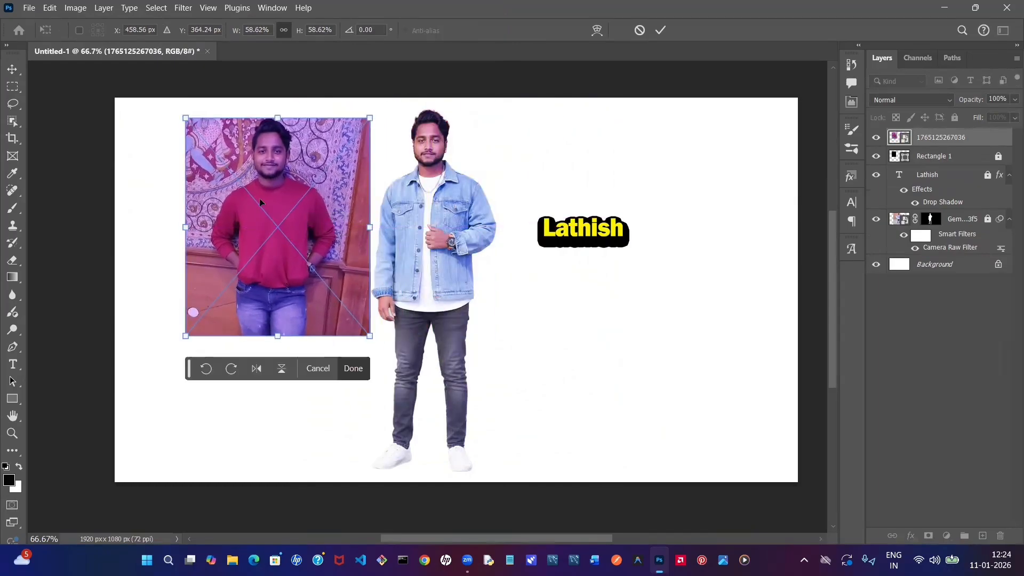
pyautogui.click(661, 31)
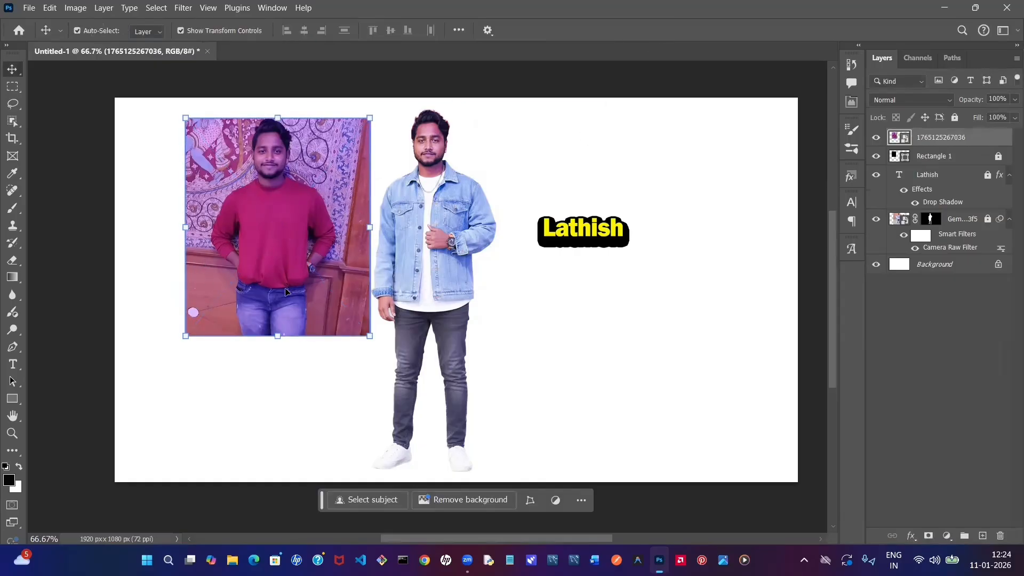
pyautogui.moveTo(295, 192); pyautogui.dragTo(285, 224)
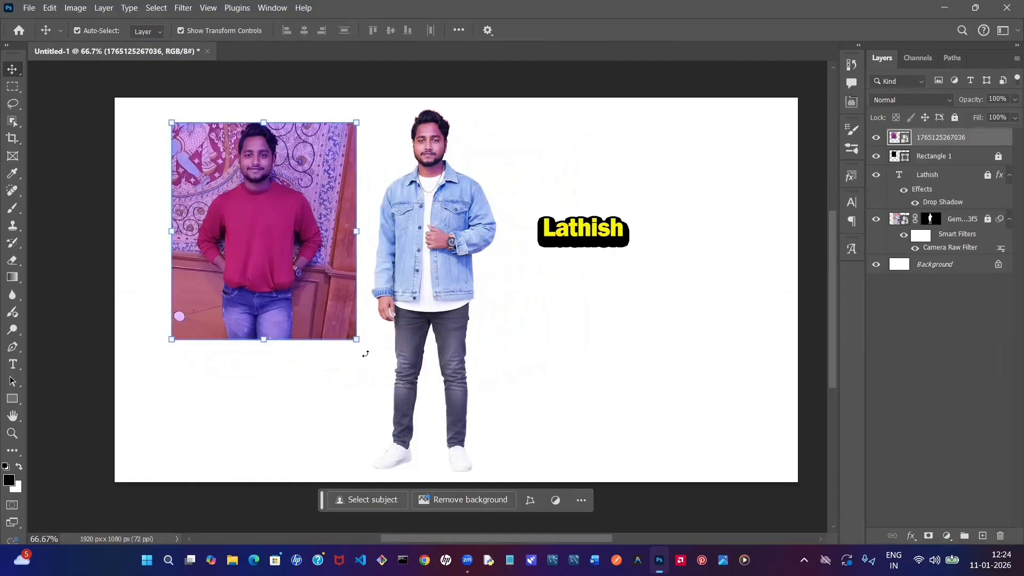
# - Enlarge the placed photo to 85.78% and position it over the black rounded rectangle, with the rectangle's layer unlocked
pyautogui.moveTo(356, 342); pyautogui.dragTo(564, 321)
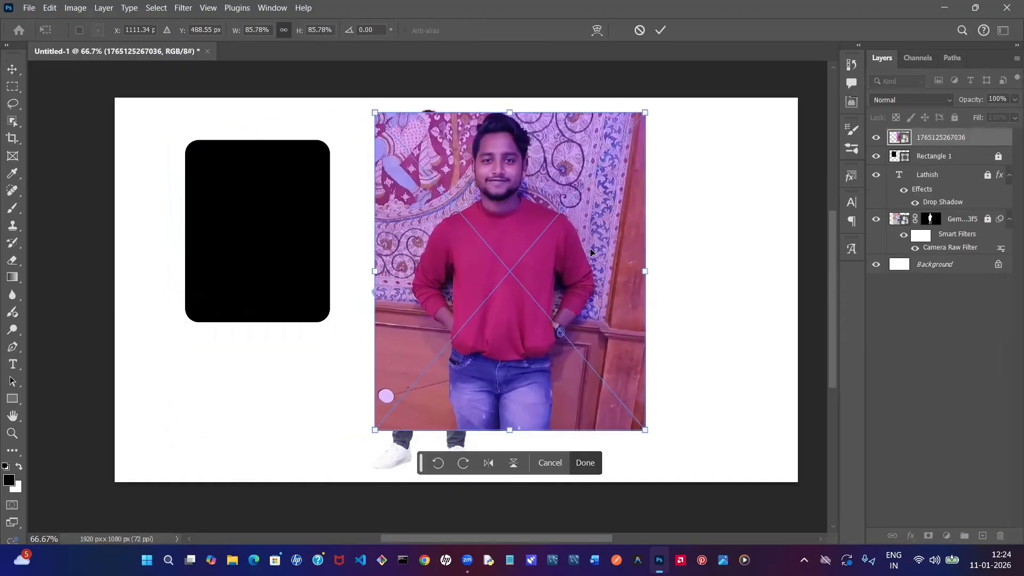
pyautogui.moveTo(591, 252)
pyautogui.mouseDown()
pyautogui.moveTo(342, 229)
pyautogui.moveTo(331, 197)
pyautogui.moveTo(593, 260)
pyautogui.mouseUp()
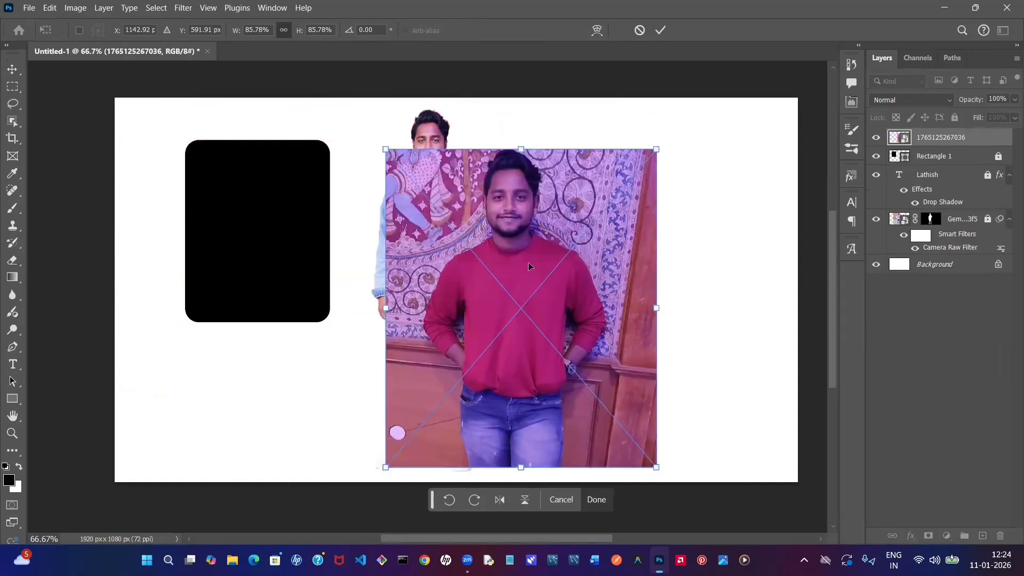
pyautogui.moveTo(525, 263); pyautogui.dragTo(465, 216)
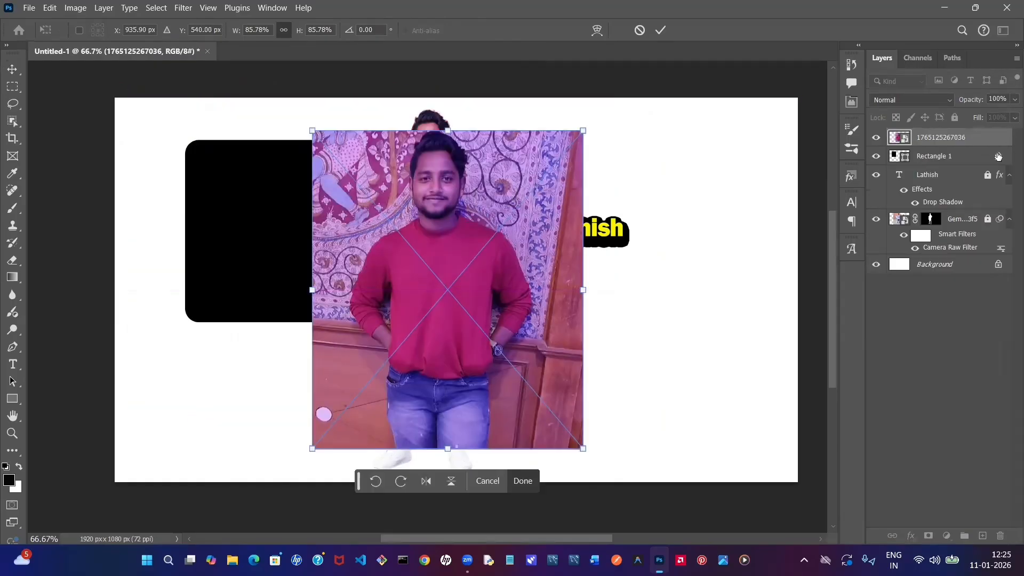
pyautogui.click(998, 156)
pyautogui.click(509, 258)
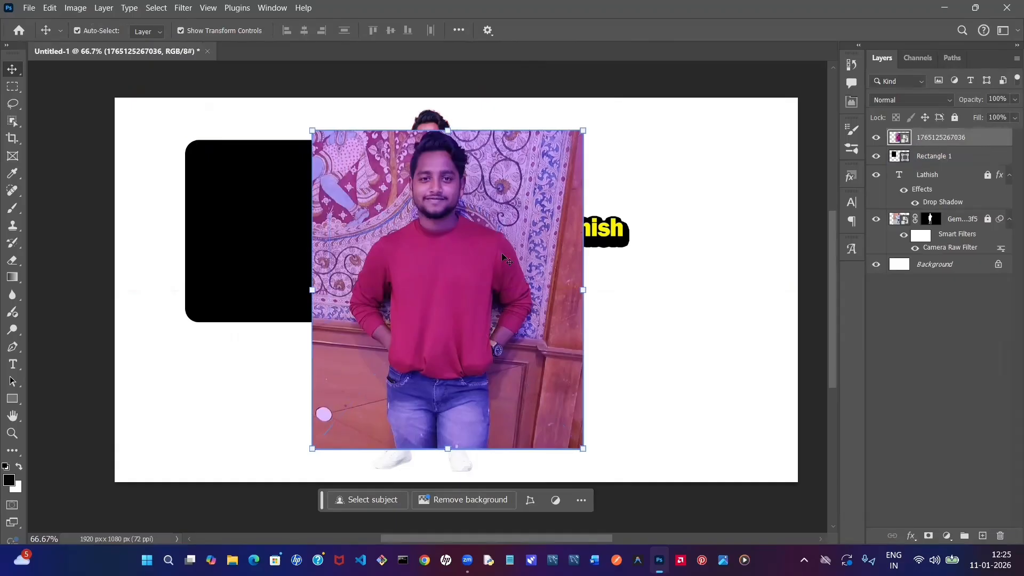
pyautogui.moveTo(503, 250); pyautogui.dragTo(340, 248)
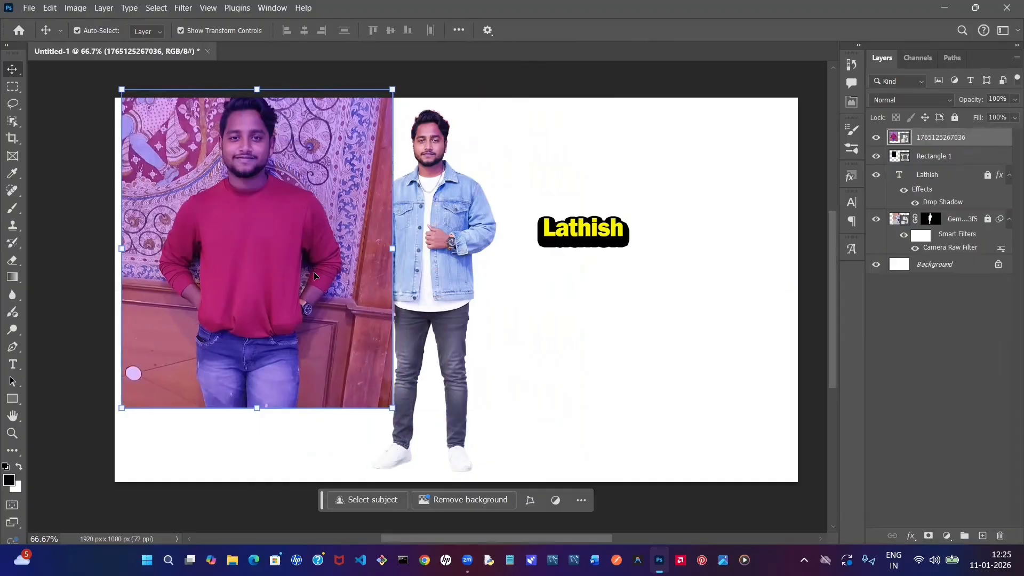
# - Clip the photo to the rounded rectangle, then scale it to 80.72% and position it so the head and chest sit inside the shape
pyautogui.rightClick(981, 144)
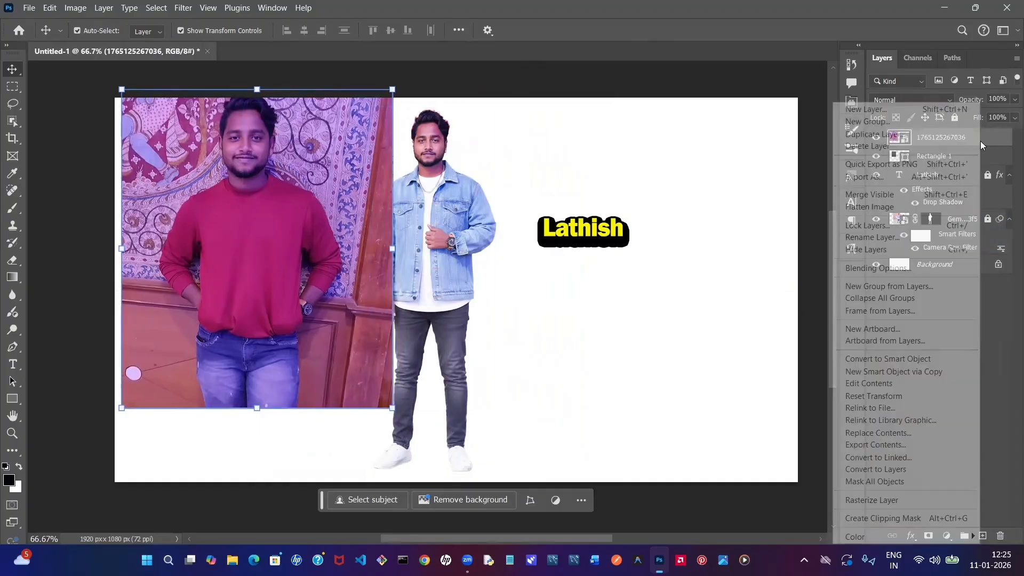
pyautogui.click(852, 521)
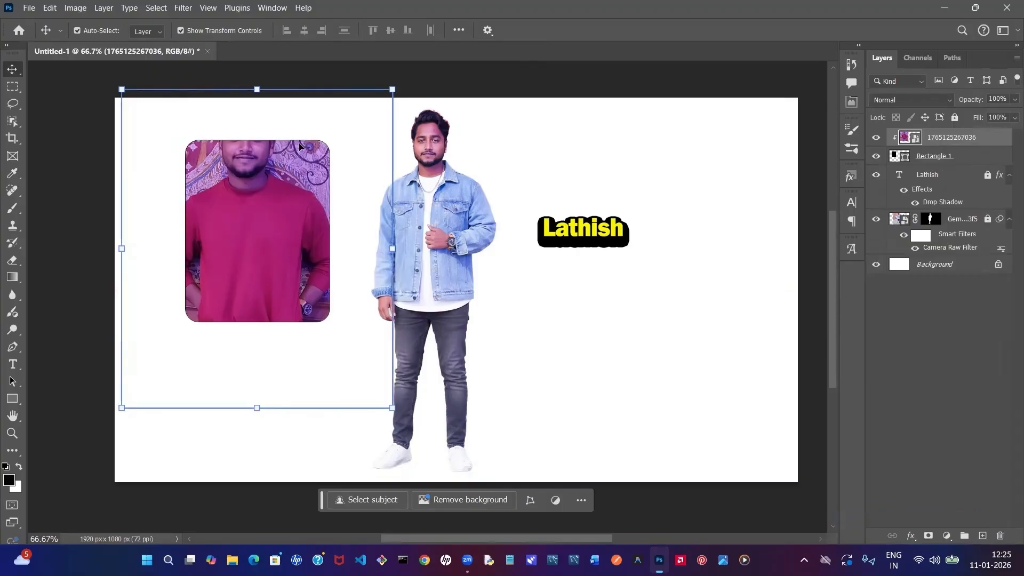
pyautogui.moveTo(393, 408); pyautogui.dragTo(377, 390)
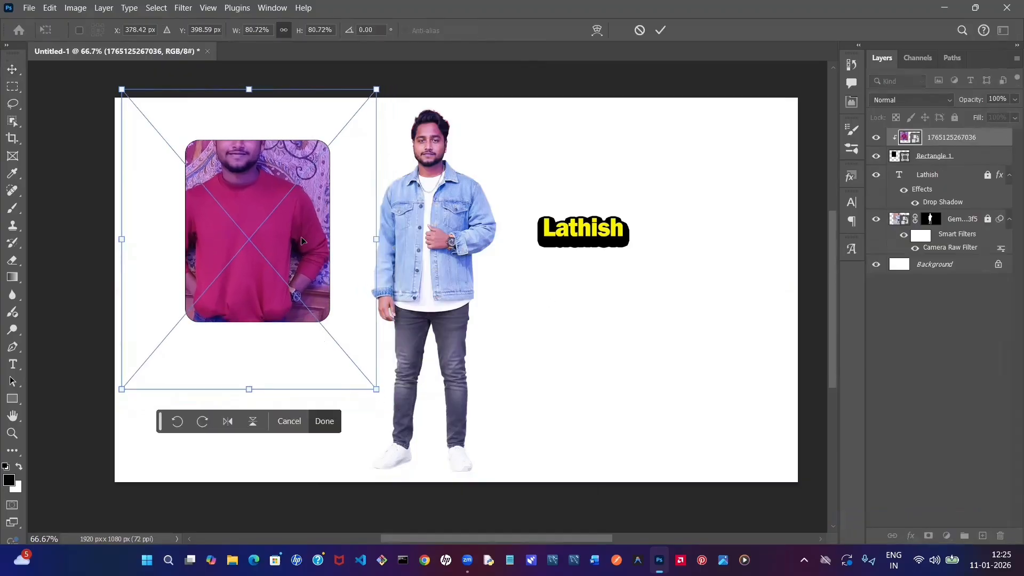
pyautogui.moveTo(293, 235); pyautogui.dragTo(313, 287)
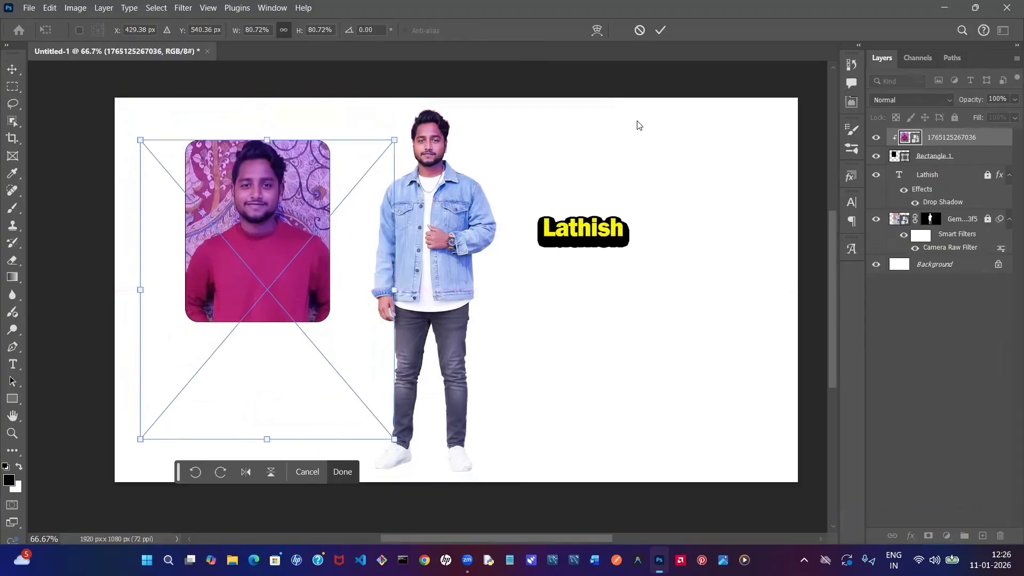
pyautogui.click(661, 31)
pyautogui.click(520, 214)
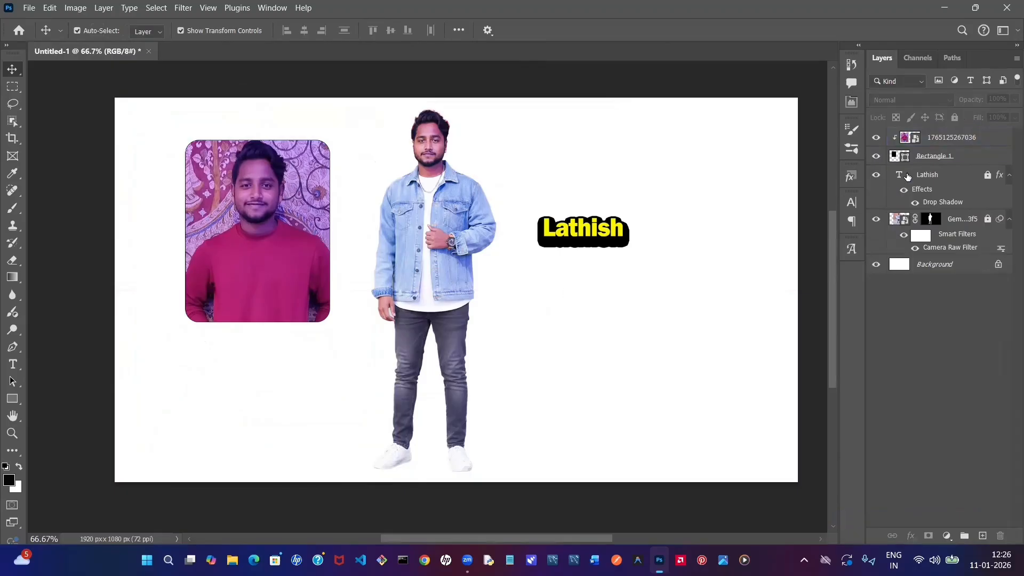
pyautogui.click(950, 144)
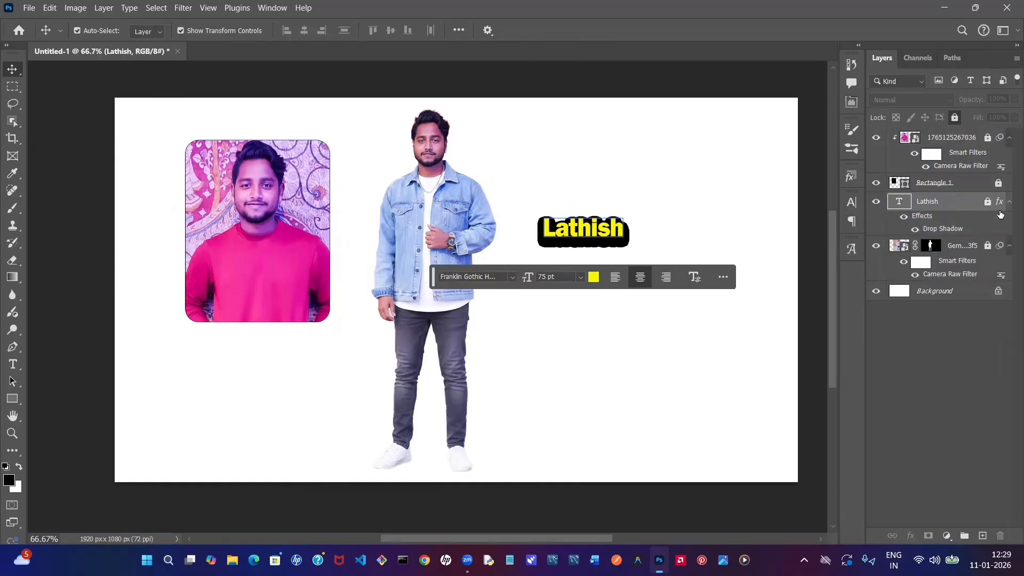
# - Unlock the yellow name text's layer and give the text a horizontal Arc warp with a bend of +46%
pyautogui.click(988, 201)
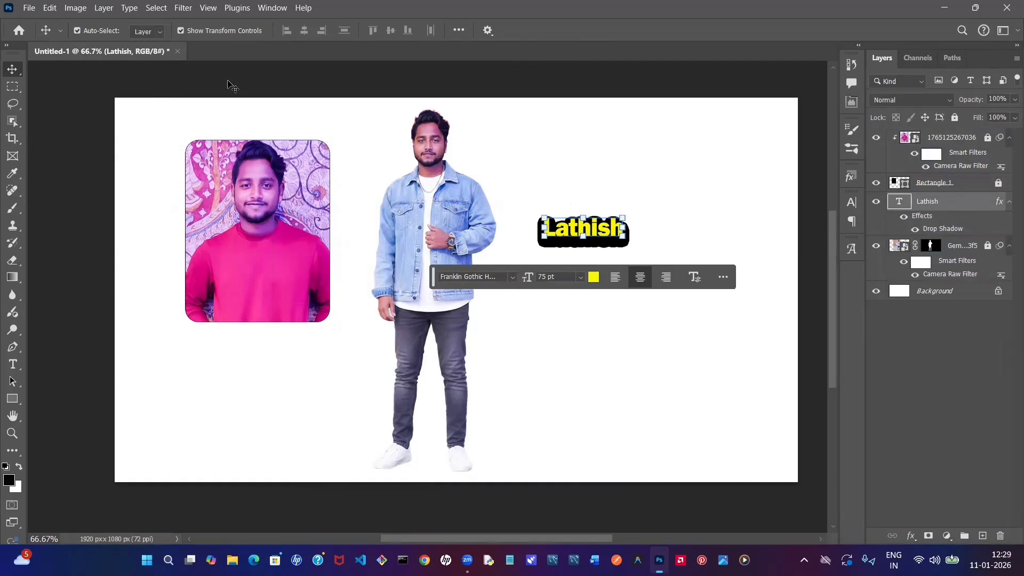
pyautogui.click(129, 7)
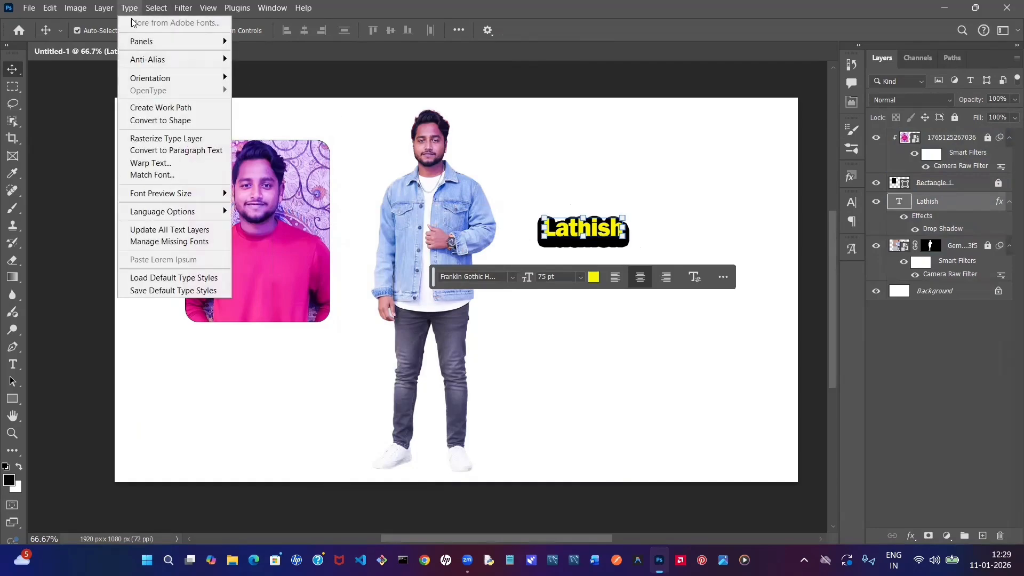
pyautogui.click(141, 162)
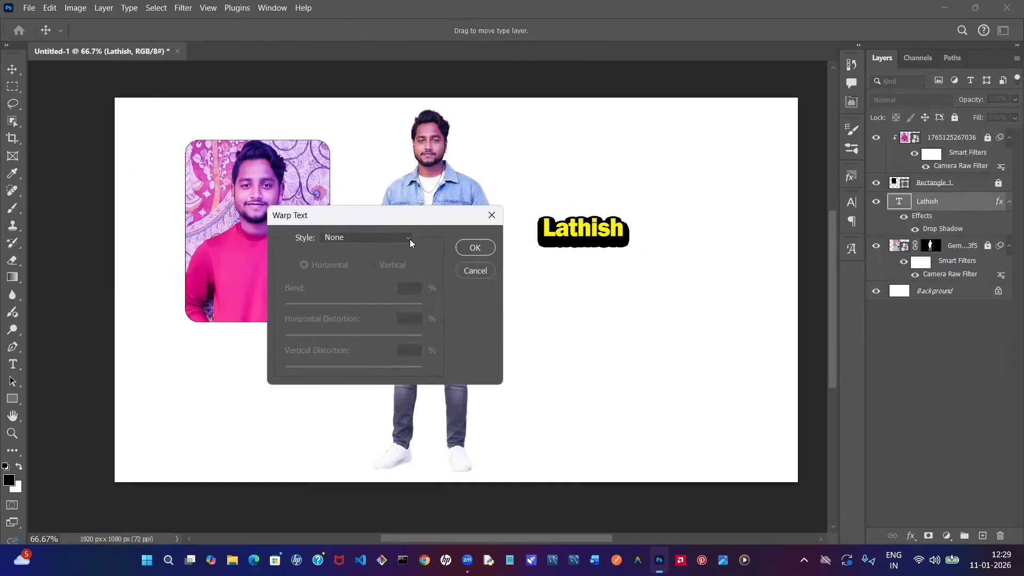
pyautogui.click(409, 239)
pyautogui.click(396, 271)
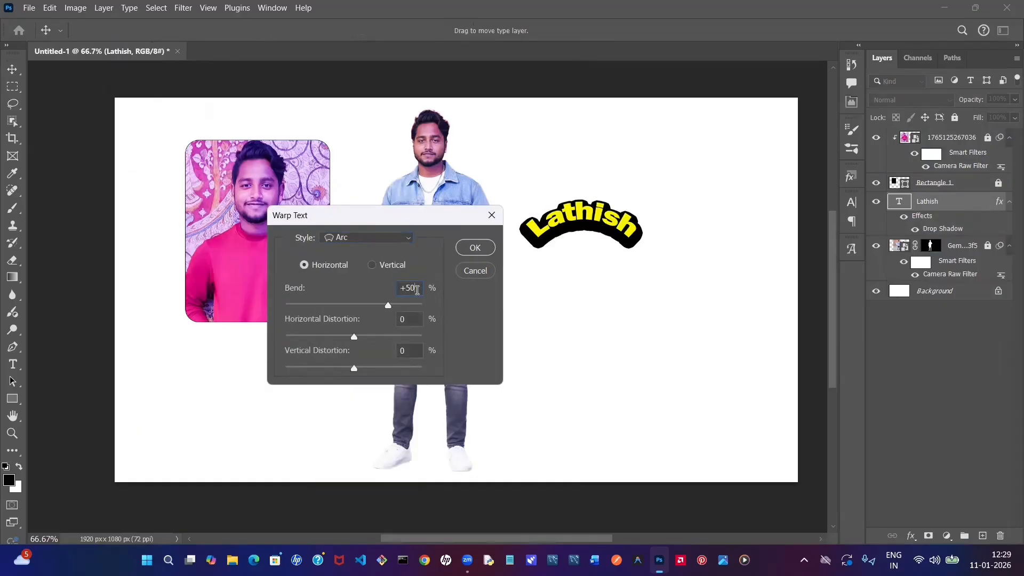
pyautogui.press('BackSpace')
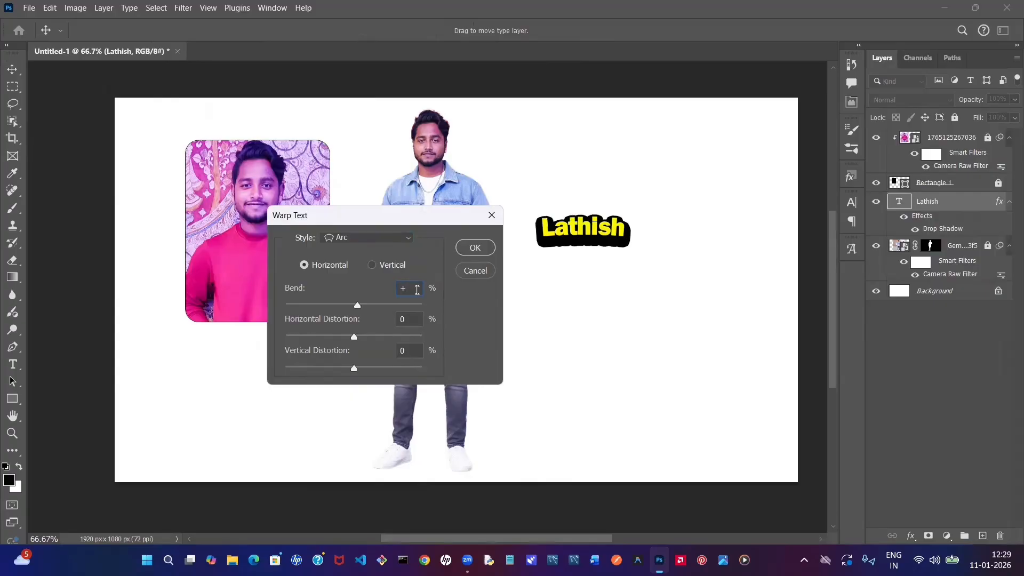
pyautogui.write('0')
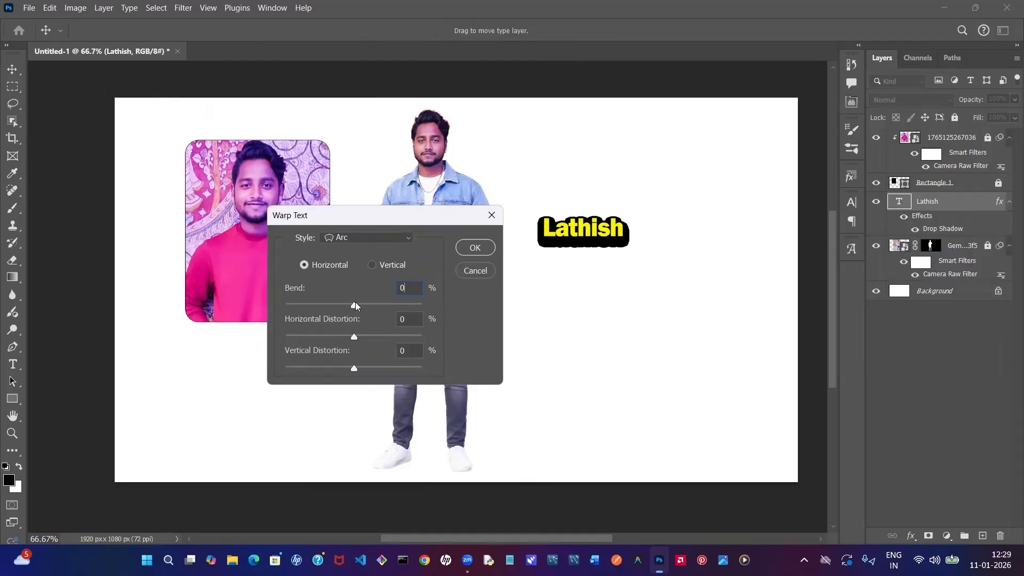
pyautogui.moveTo(355, 308); pyautogui.dragTo(386, 307)
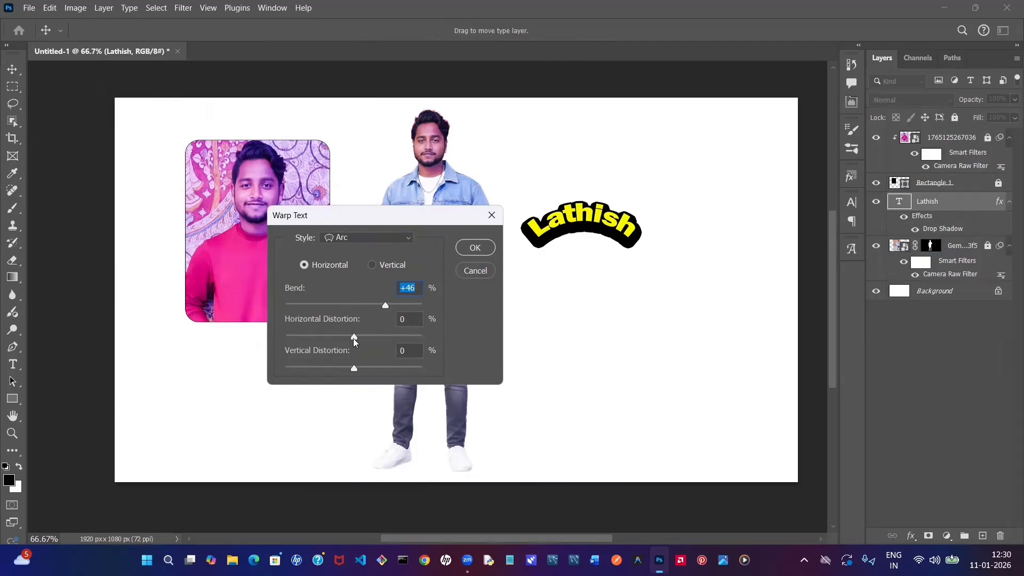
# - Try the Arc warp's horizontal distortion at -80% and +100%, then apply the warp with a gentler bend and hardly any distortion
pyautogui.moveTo(353, 338); pyautogui.dragTo(299, 337)
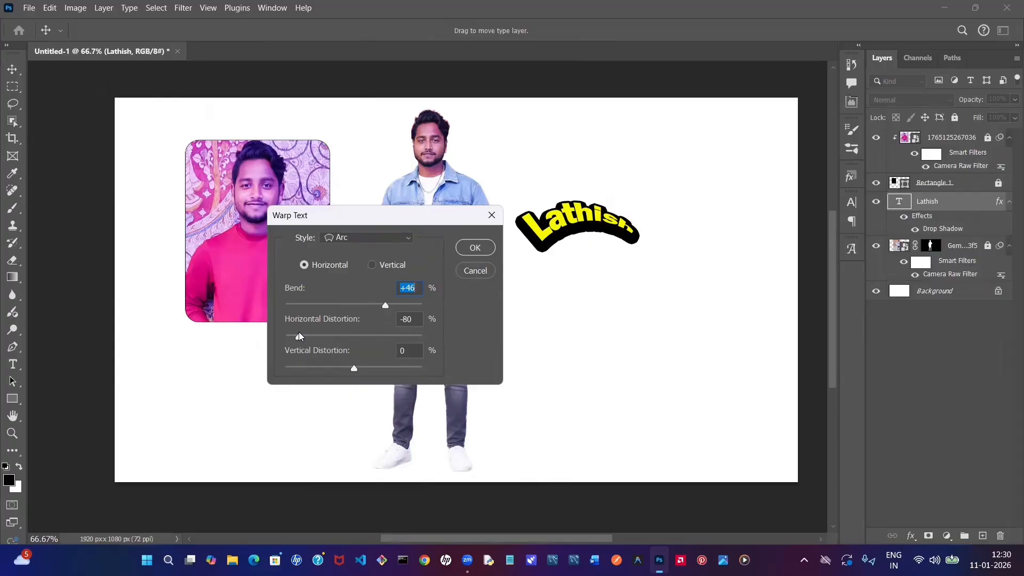
pyautogui.moveTo(299, 336); pyautogui.dragTo(299, 337)
pyautogui.moveTo(305, 341); pyautogui.dragTo(434, 345)
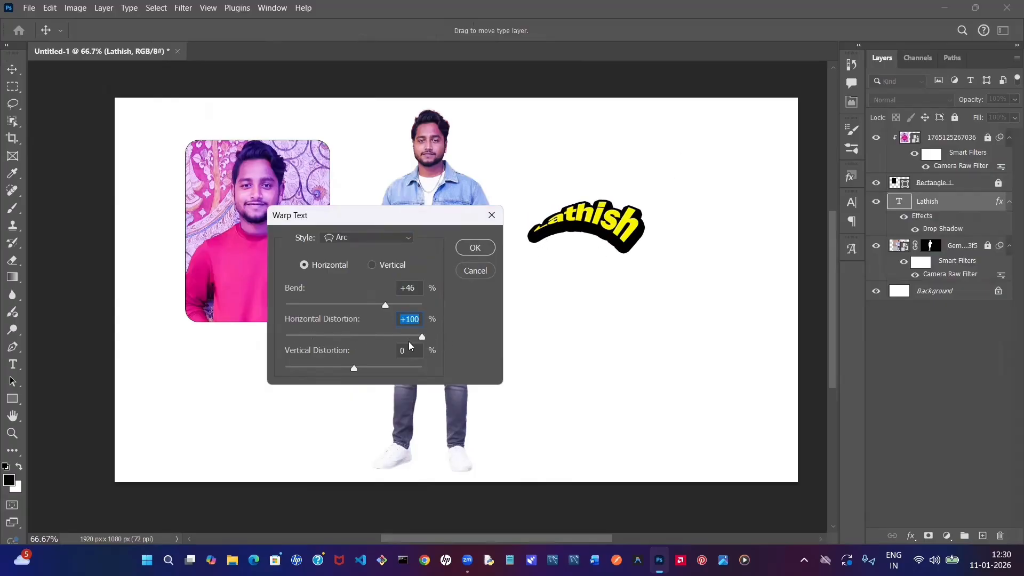
pyautogui.moveTo(423, 340); pyautogui.dragTo(387, 338)
pyautogui.moveTo(355, 369)
pyautogui.mouseDown()
pyautogui.moveTo(371, 372)
pyautogui.moveTo(353, 371)
pyautogui.mouseUp()
pyautogui.moveTo(387, 338); pyautogui.dragTo(367, 305)
pyautogui.moveTo(395, 338); pyautogui.dragTo(362, 337)
pyautogui.click(474, 248)
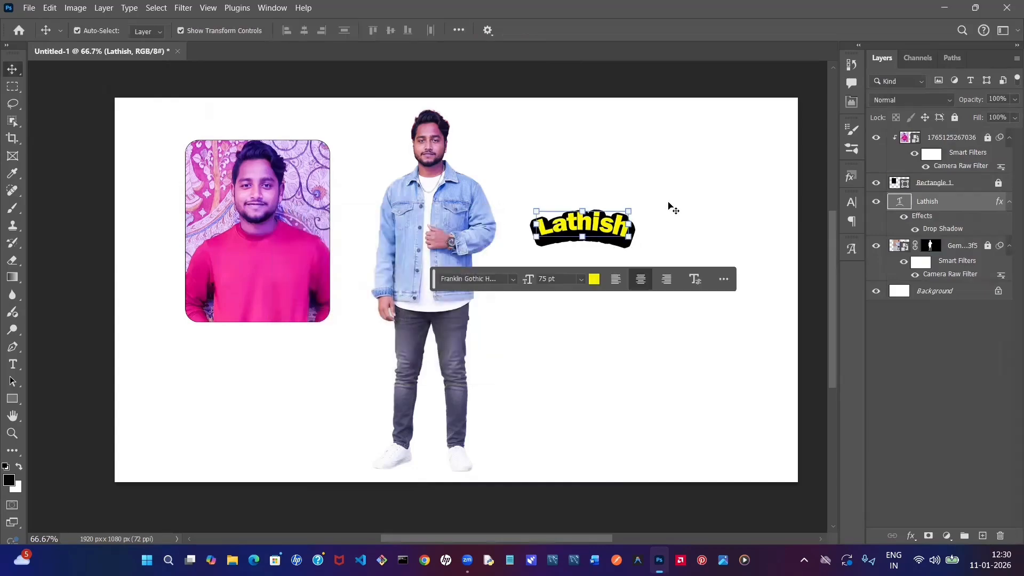
# - Select the warped name text's layer and lock it
pyautogui.click(681, 194)
pyautogui.click(955, 186)
pyautogui.click(958, 202)
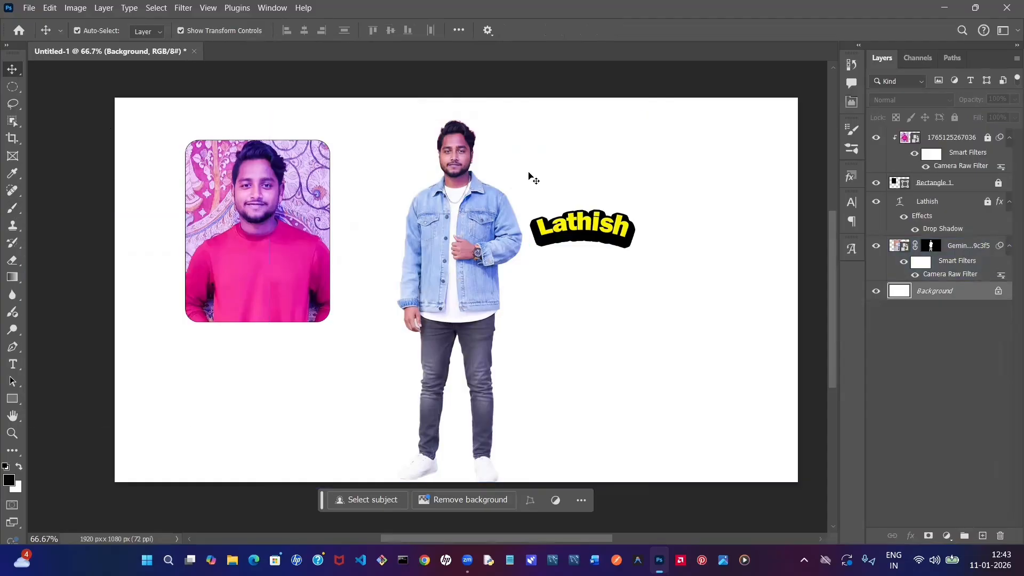
pyautogui.click(430, 184)
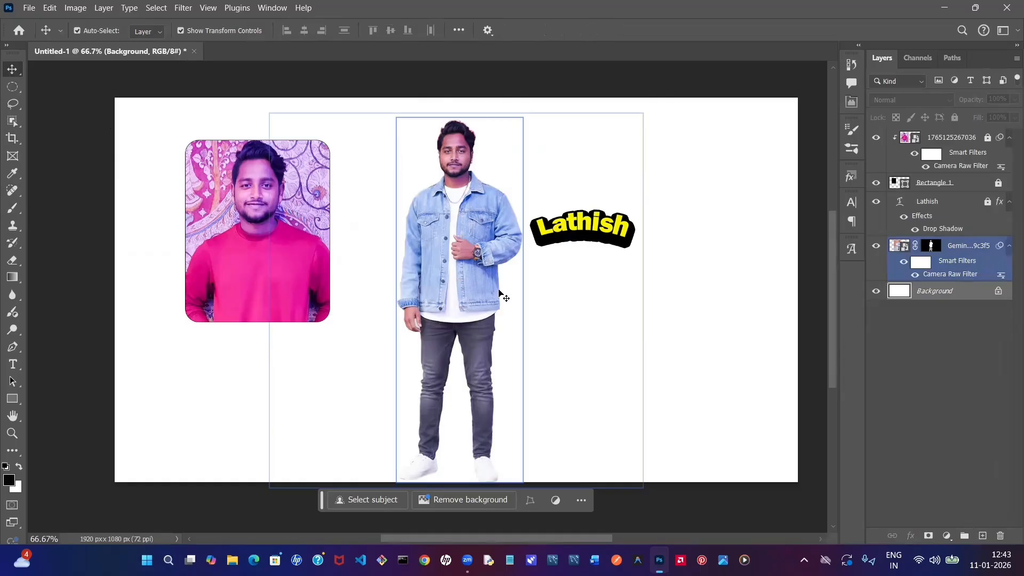
pyautogui.click(489, 153)
pyautogui.click(456, 129)
pyautogui.click(454, 131)
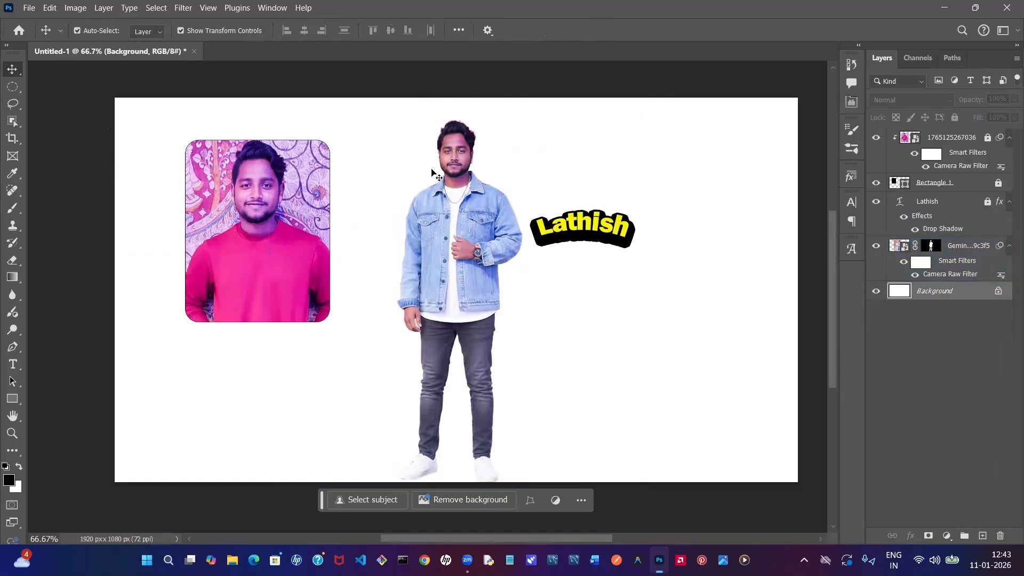
pyautogui.click(487, 172)
pyautogui.click(478, 134)
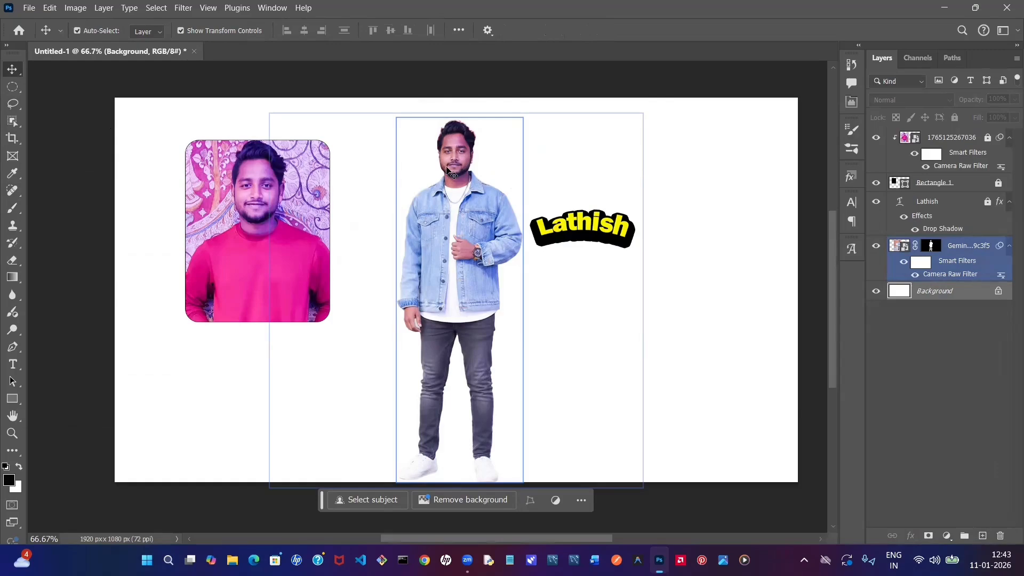
# - Add a new blank layer directly above the man's cutout layer
pyautogui.click(454, 161)
pyautogui.click(946, 222)
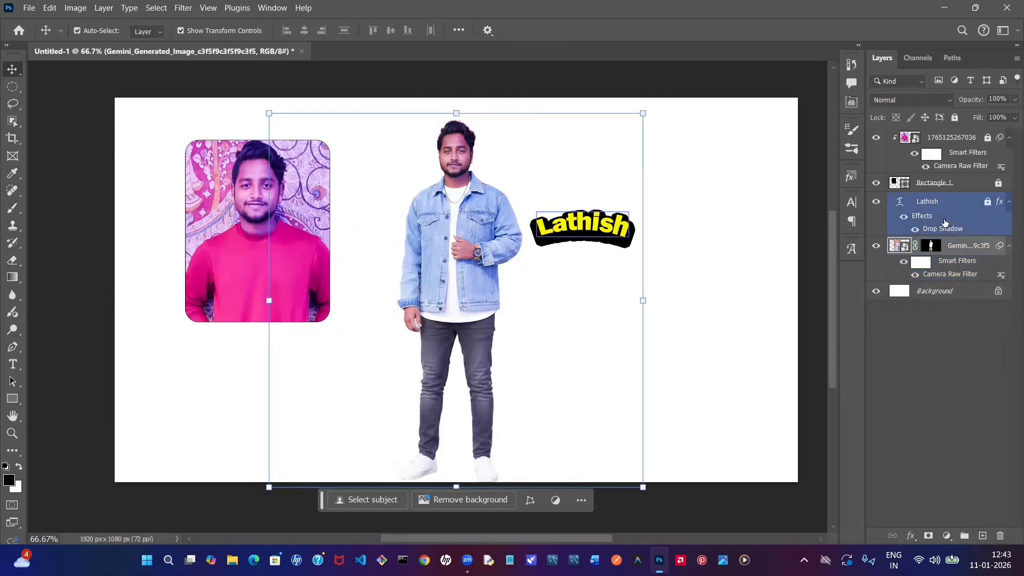
pyautogui.click(979, 244)
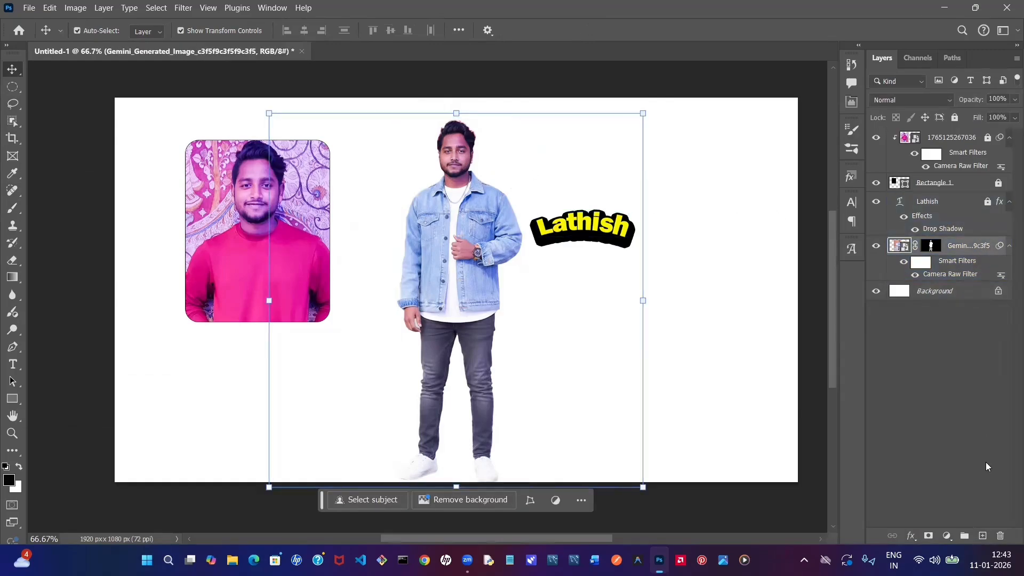
pyautogui.click(983, 536)
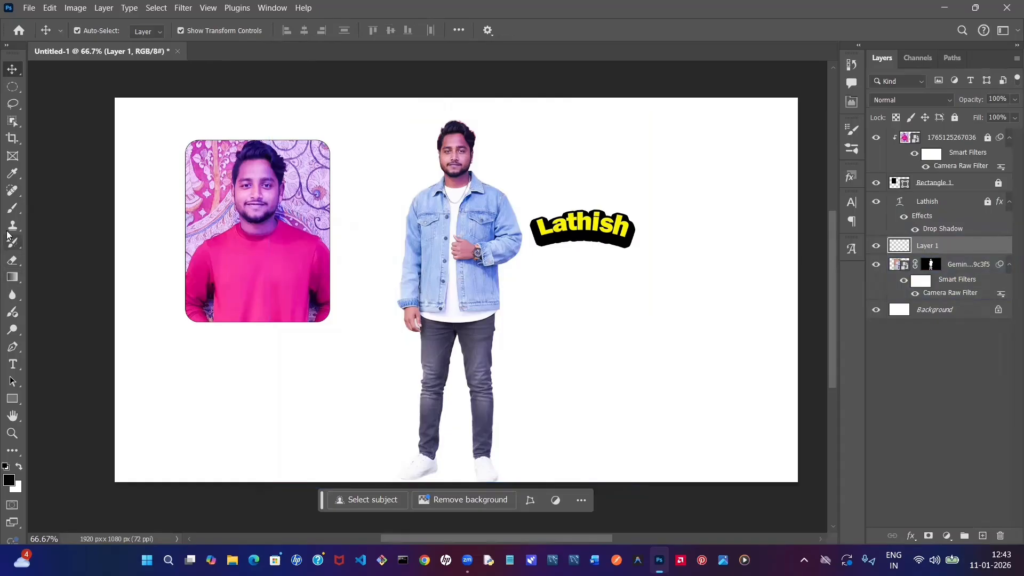
# - Set up a soft round brush of 171 px with 0% hardness and black as the foreground color
pyautogui.click(13, 209)
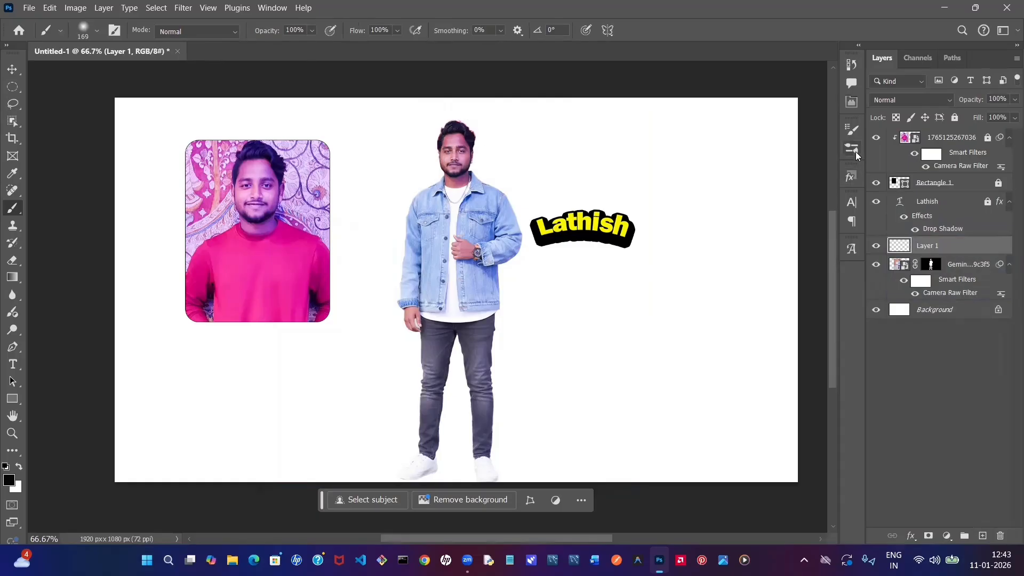
pyautogui.click(852, 130)
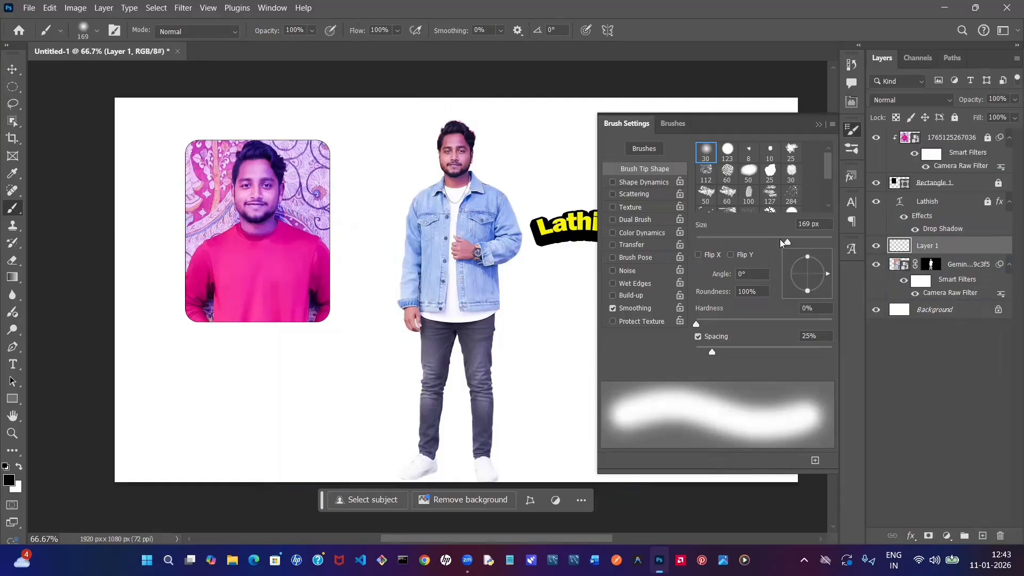
pyautogui.moveTo(786, 242); pyautogui.dragTo(789, 241)
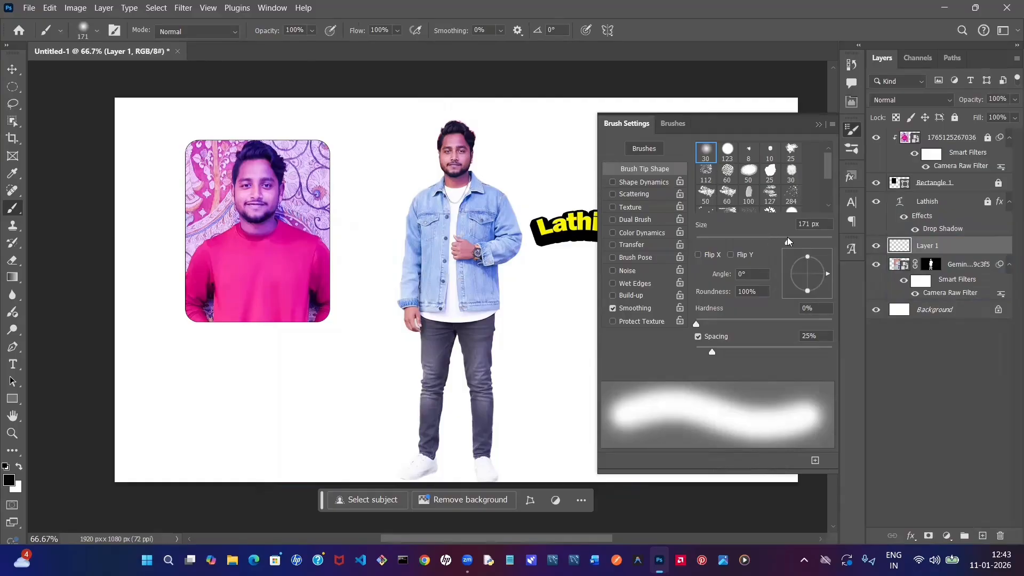
pyautogui.click(820, 125)
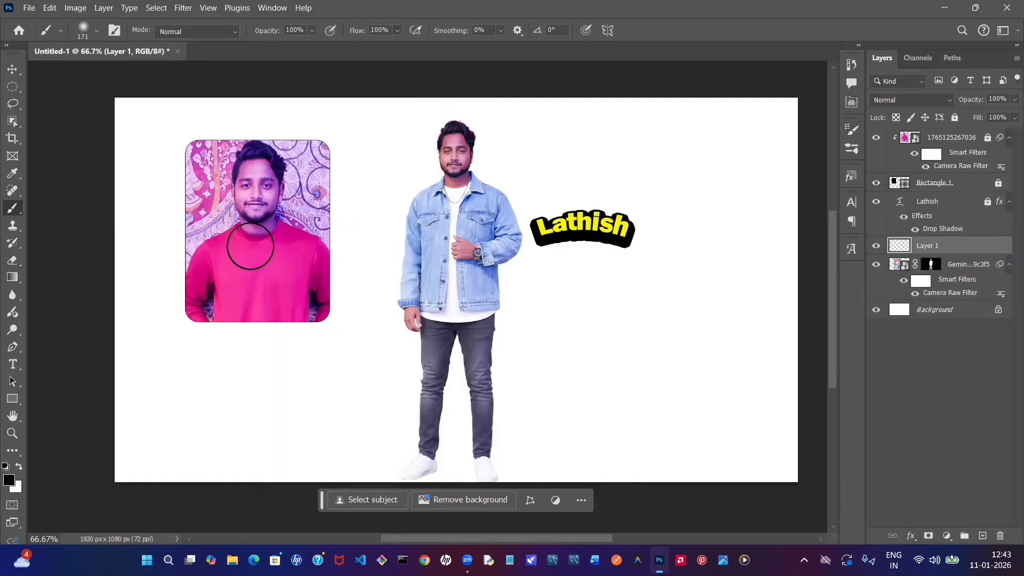
pyautogui.click(19, 467)
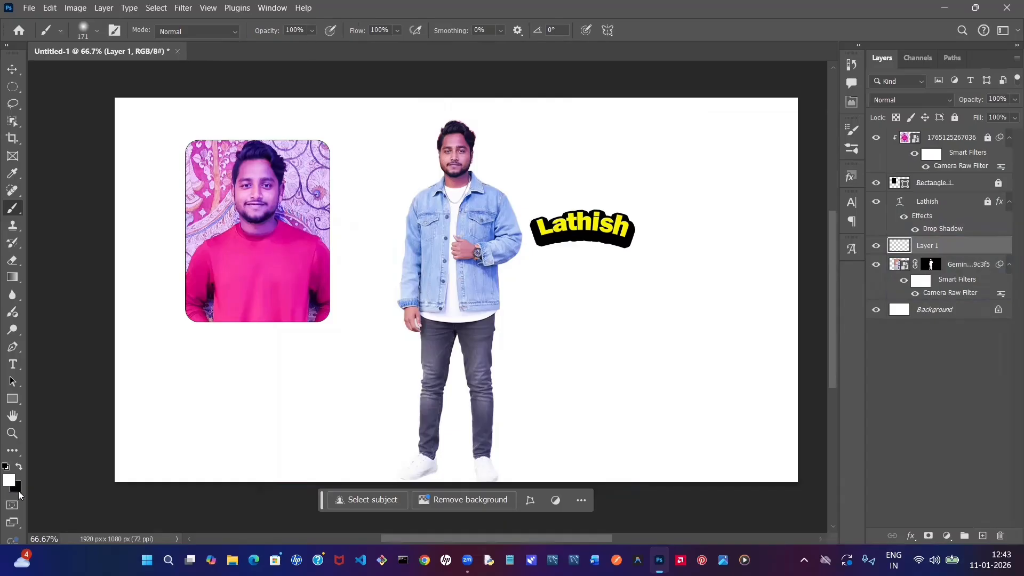
pyautogui.click(18, 467)
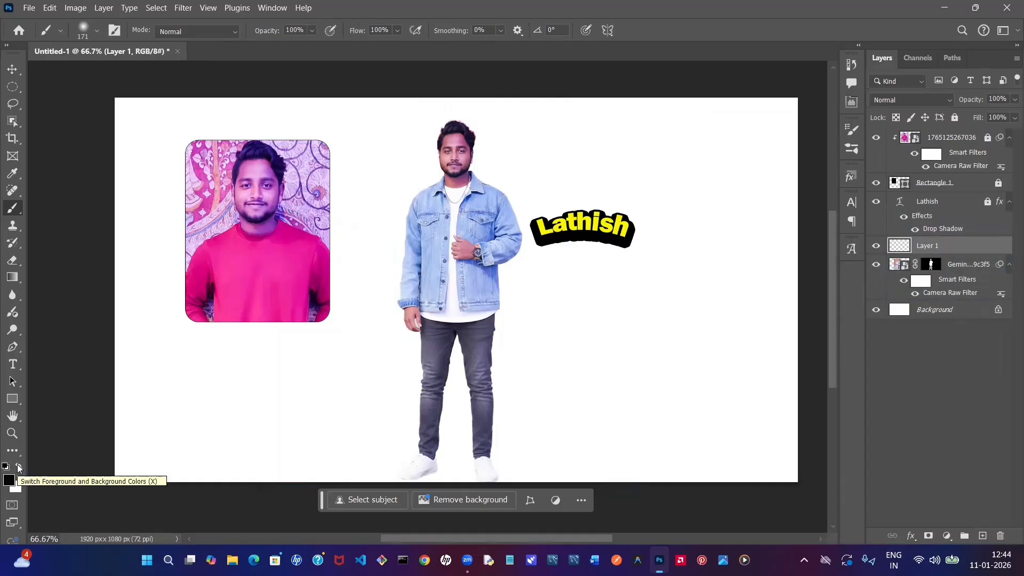
pyautogui.click(19, 467)
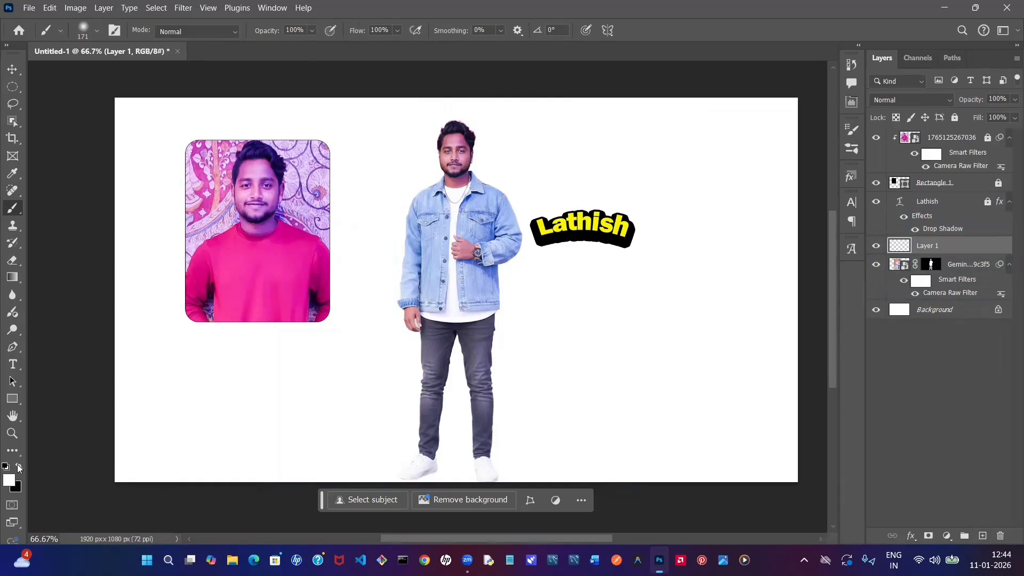
pyautogui.click(19, 467)
# - Move the blank layer beneath the man's cutout and paint one soft black dab behind his head
pyautogui.moveTo(977, 246); pyautogui.dragTo(978, 293)
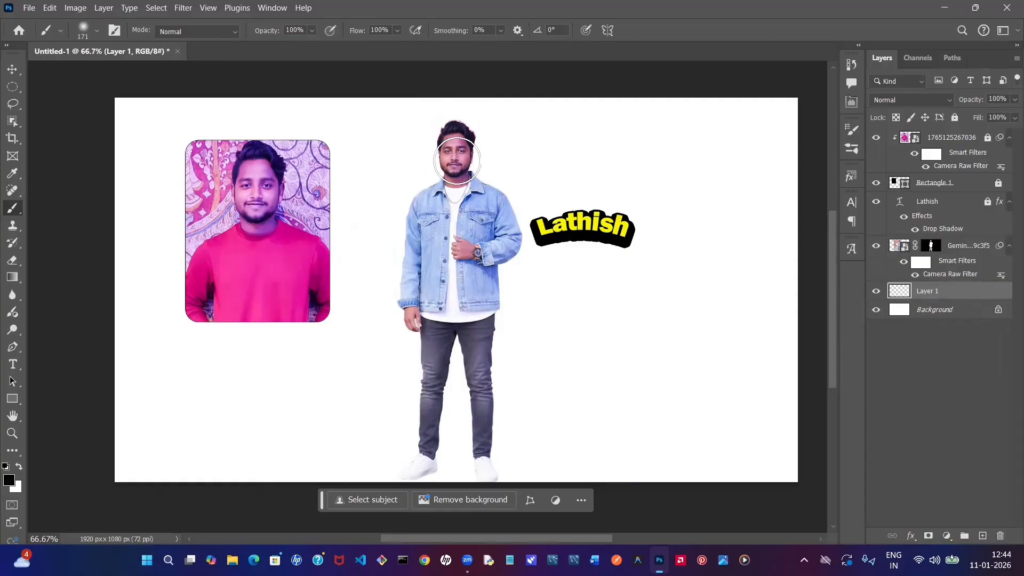
pyautogui.click(457, 161)
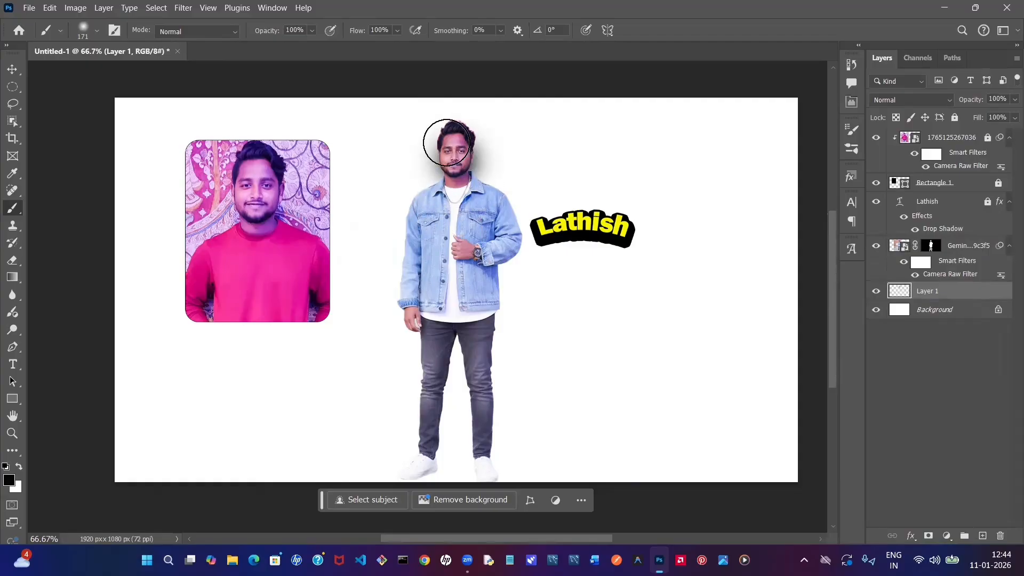
# - Paint four more soft black dabs around the man's head on the layer beneath his cutout
pyautogui.click(446, 142)
pyautogui.click(465, 136)
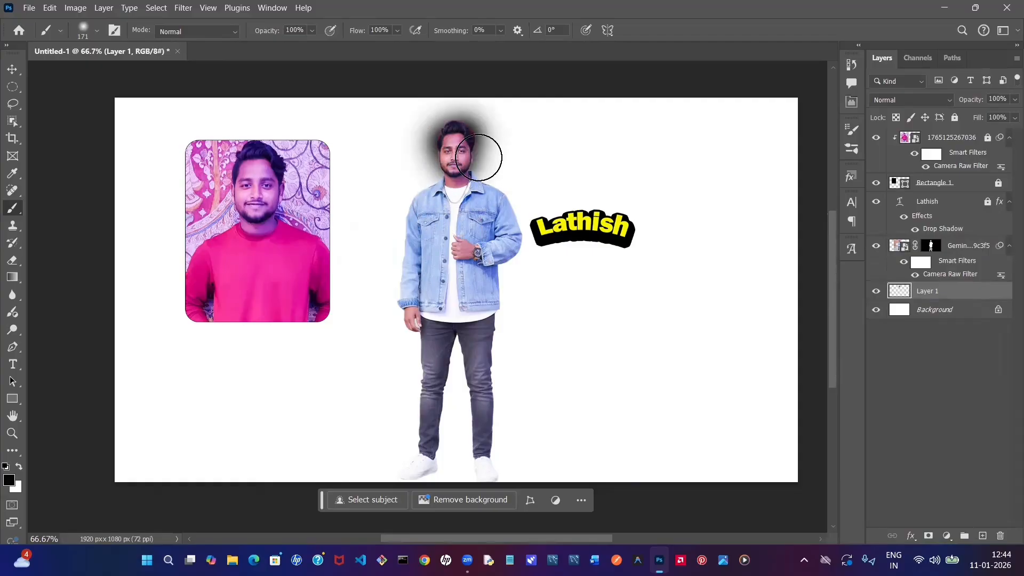
pyautogui.click(479, 158)
pyautogui.click(439, 167)
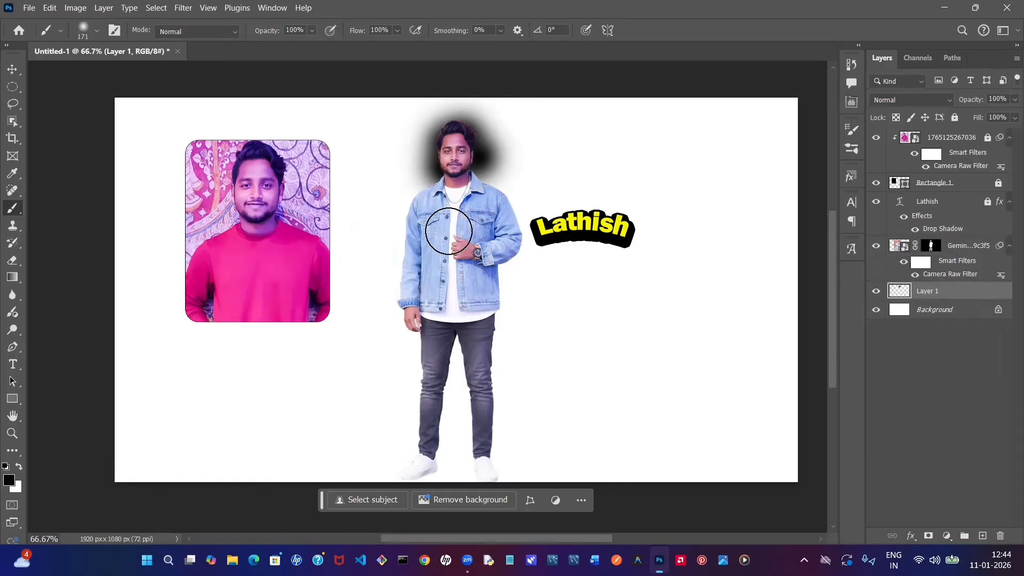
# - Switch to the Hard Round brush and paint black dabs beside the man's shoulder and on both sides of his head
pyautogui.click(97, 36)
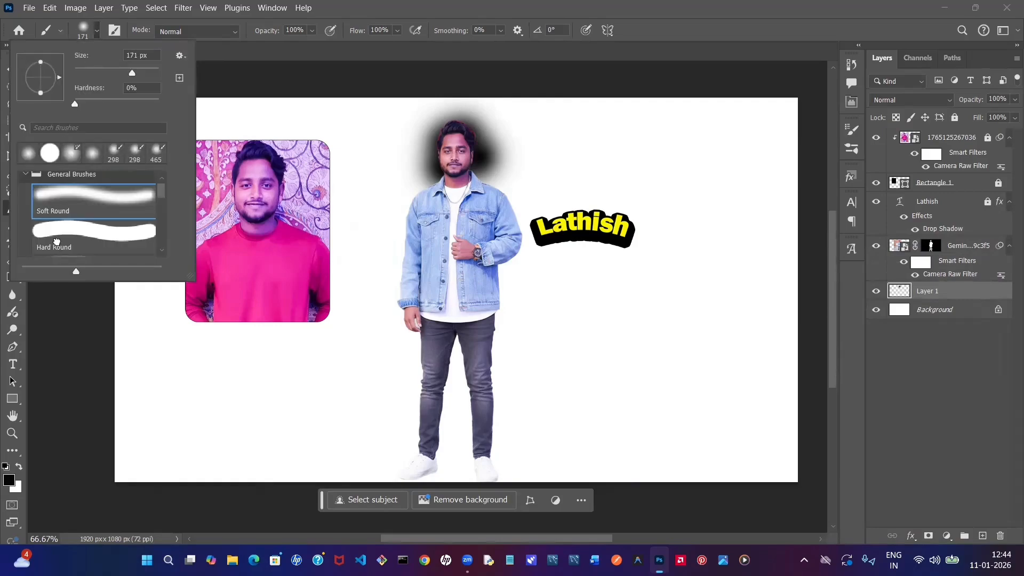
pyautogui.click(57, 241)
pyautogui.click(387, 232)
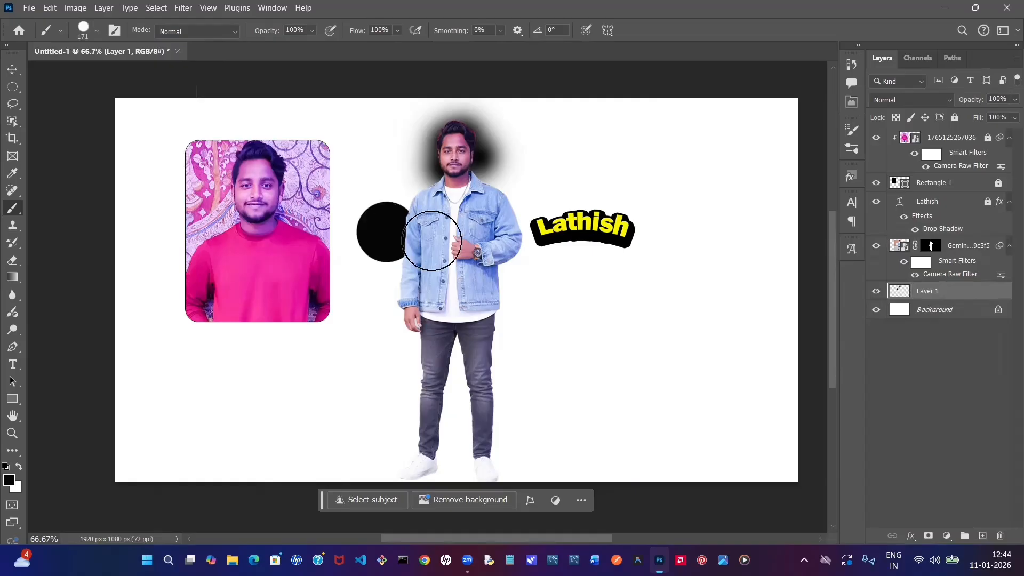
pyautogui.click(470, 156)
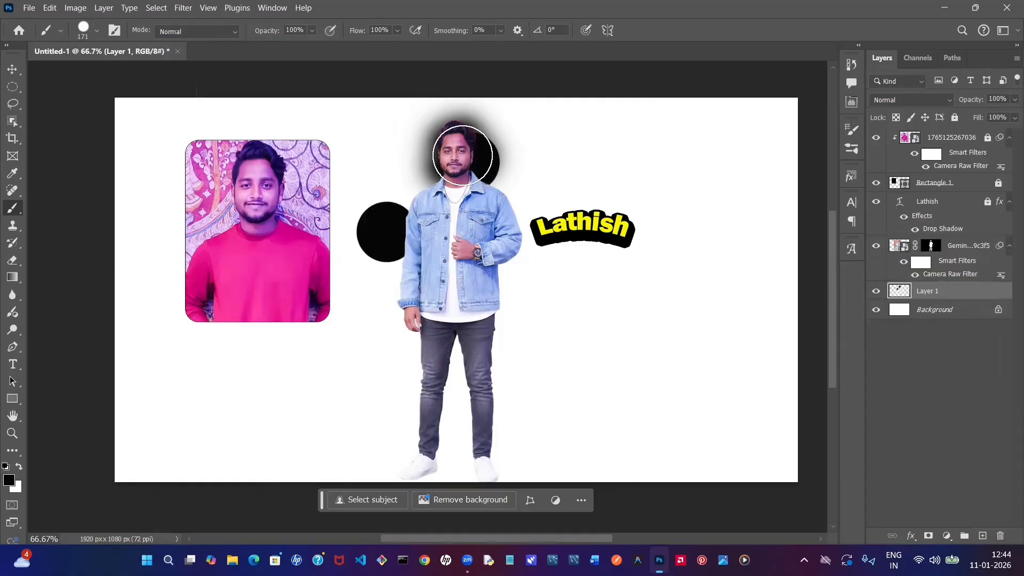
pyautogui.click(425, 160)
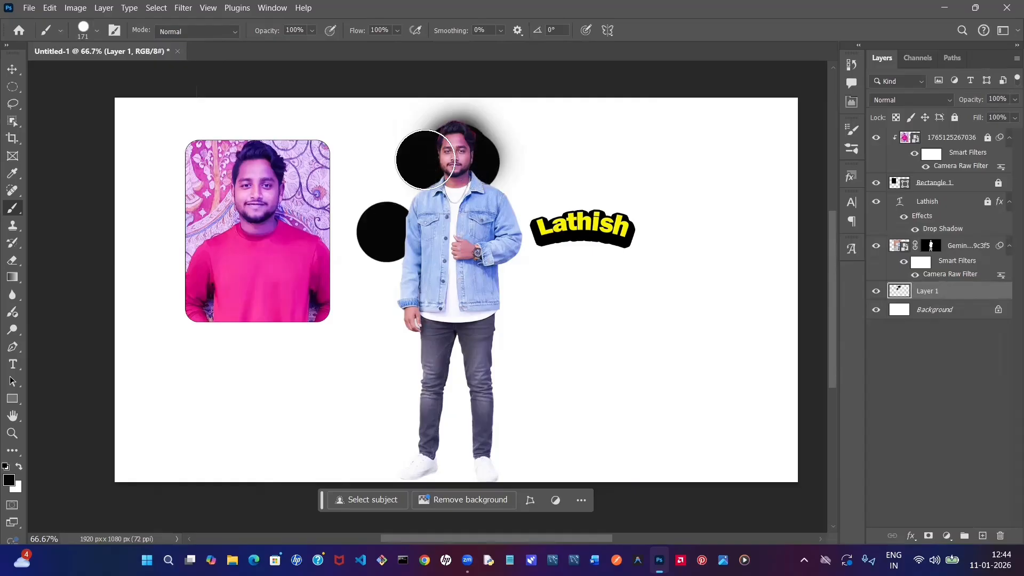
# - Switch back to the Soft Round brush and paint black dabs along both sides of the man's legs, waist and upper body
pyautogui.click(96, 32)
pyautogui.click(53, 187)
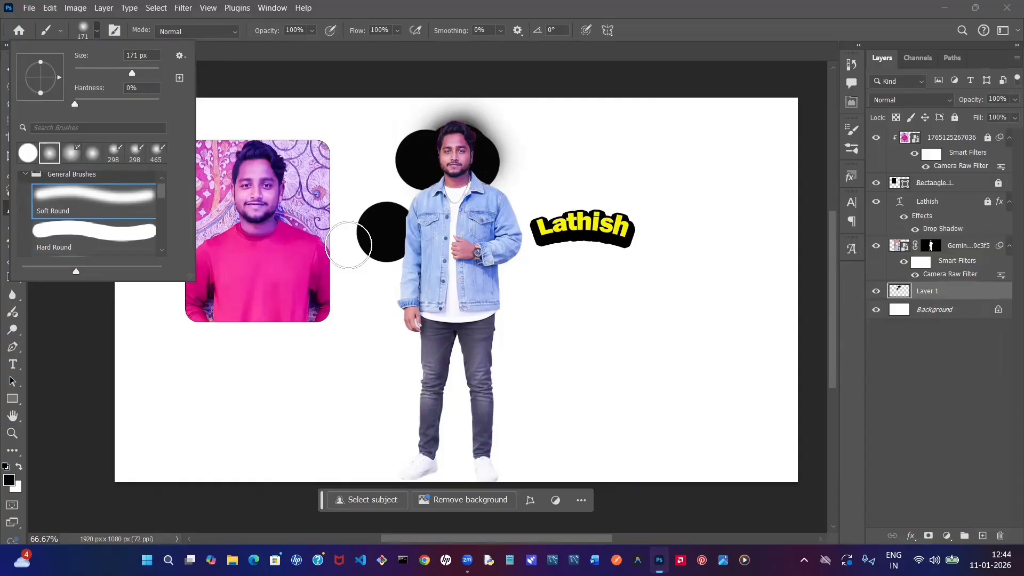
pyautogui.click(400, 312)
pyautogui.click(400, 368)
pyautogui.click(416, 411)
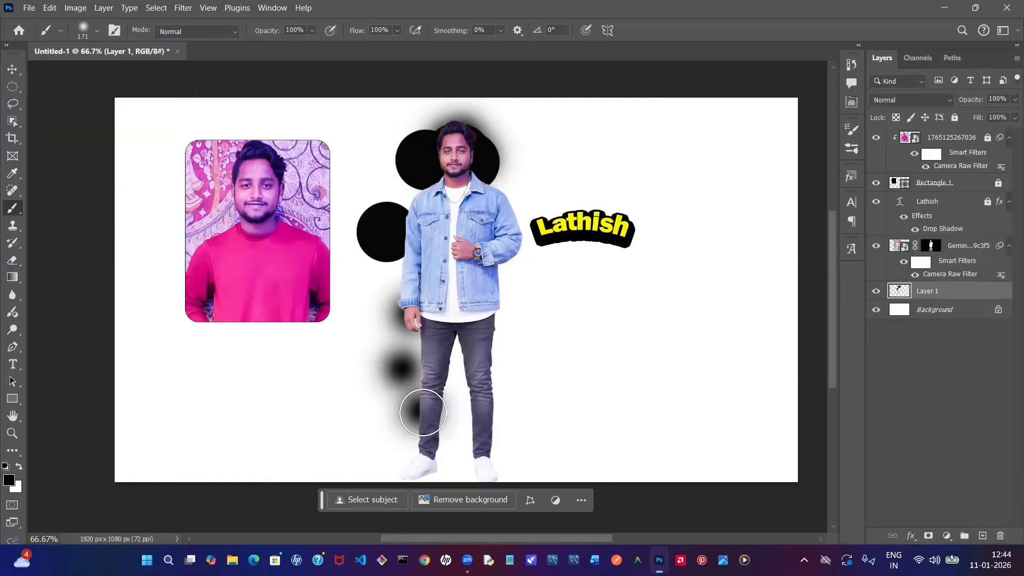
pyautogui.click(480, 419)
pyautogui.click(503, 380)
pyautogui.click(491, 350)
pyautogui.click(509, 315)
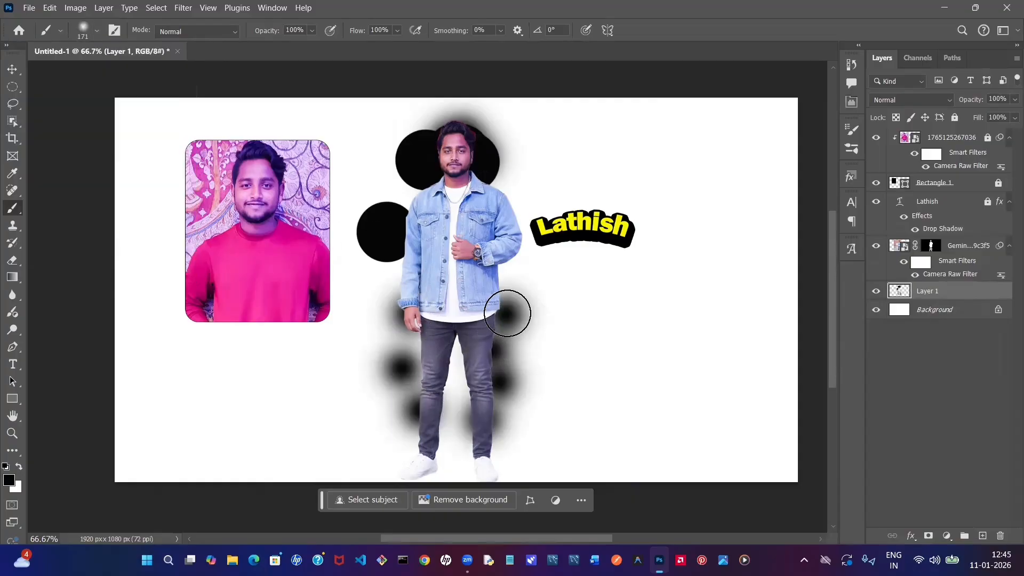
pyautogui.click(536, 263)
pyautogui.click(541, 155)
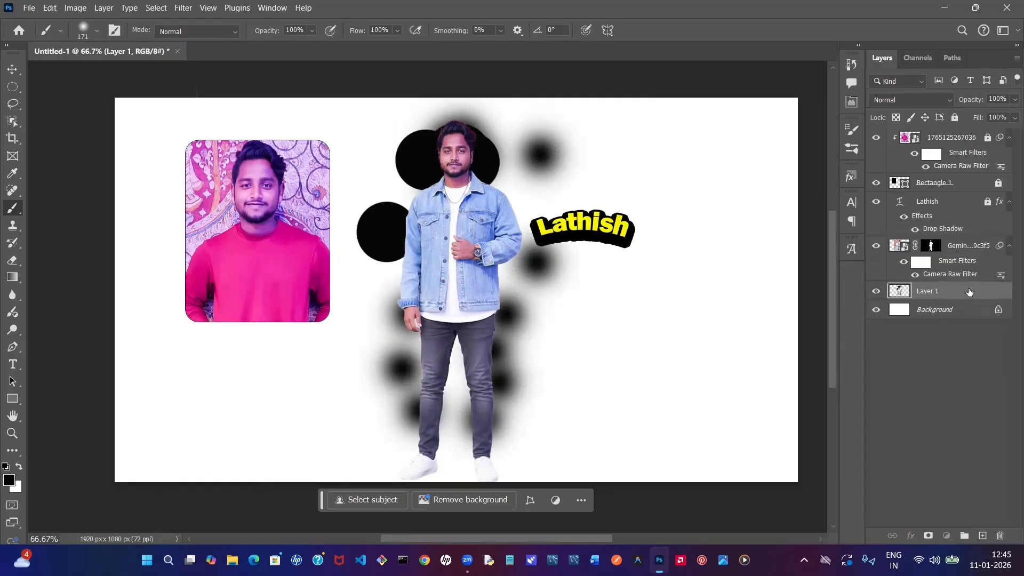
# - Delete the layer with the painted black dabs
pyautogui.click(1001, 536)
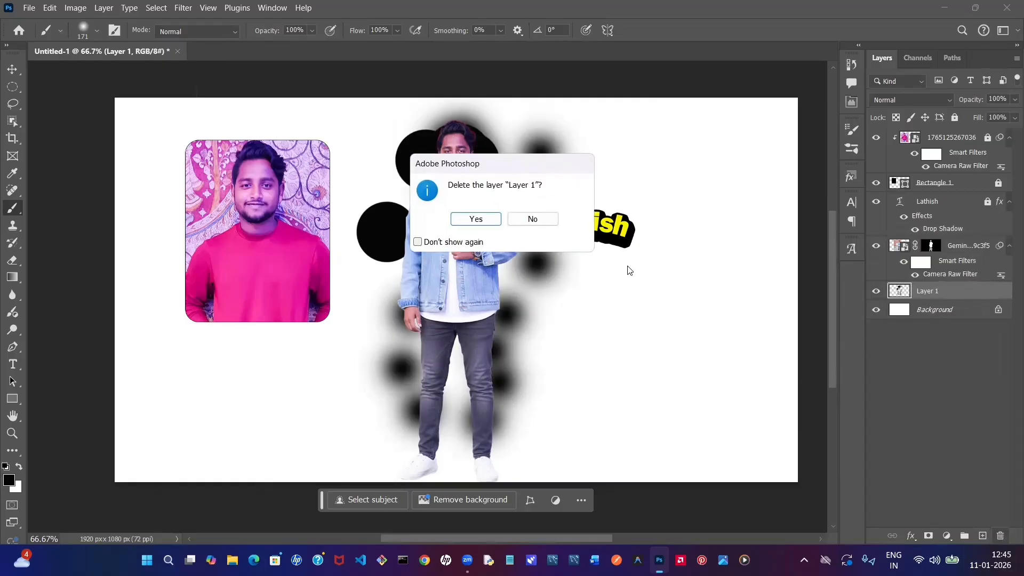
pyautogui.click(476, 219)
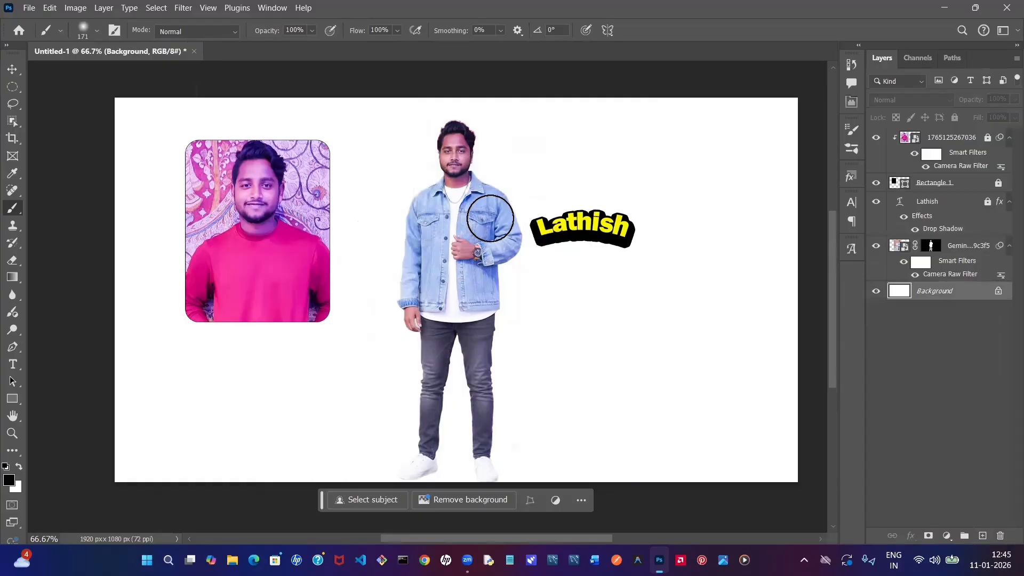
pyautogui.click(12, 70)
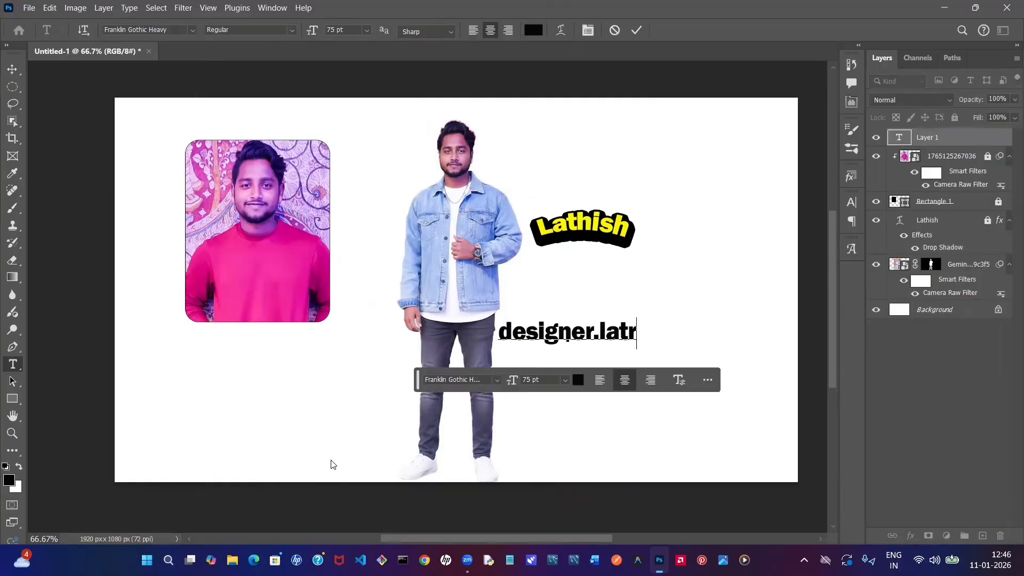
# - Add the designer's handle as black 75 pt Franklin Gothic Heavy text below the warped name
pyautogui.press('BackSpace')
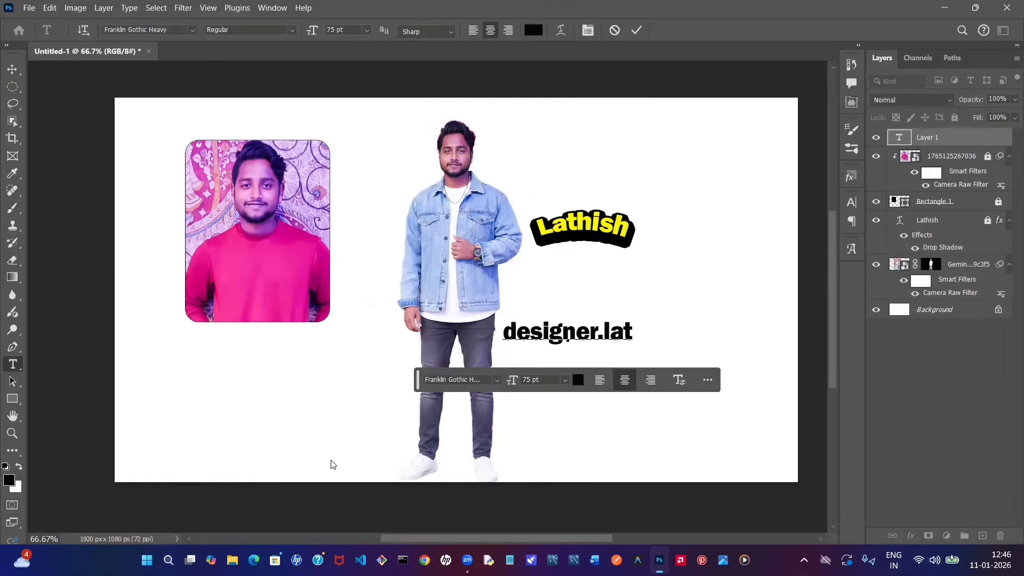
pyautogui.write('hish')
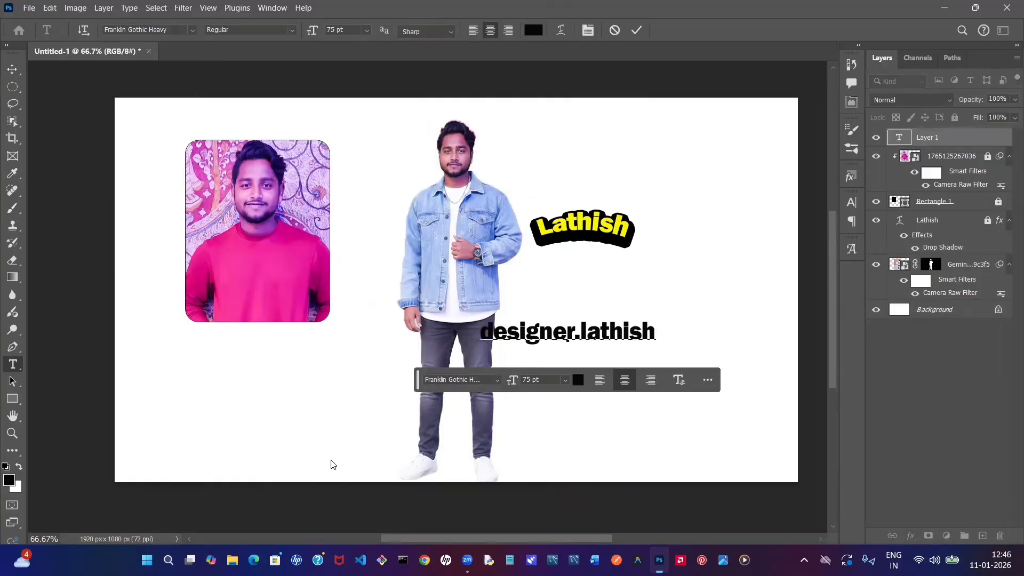
pyautogui.click(11, 70)
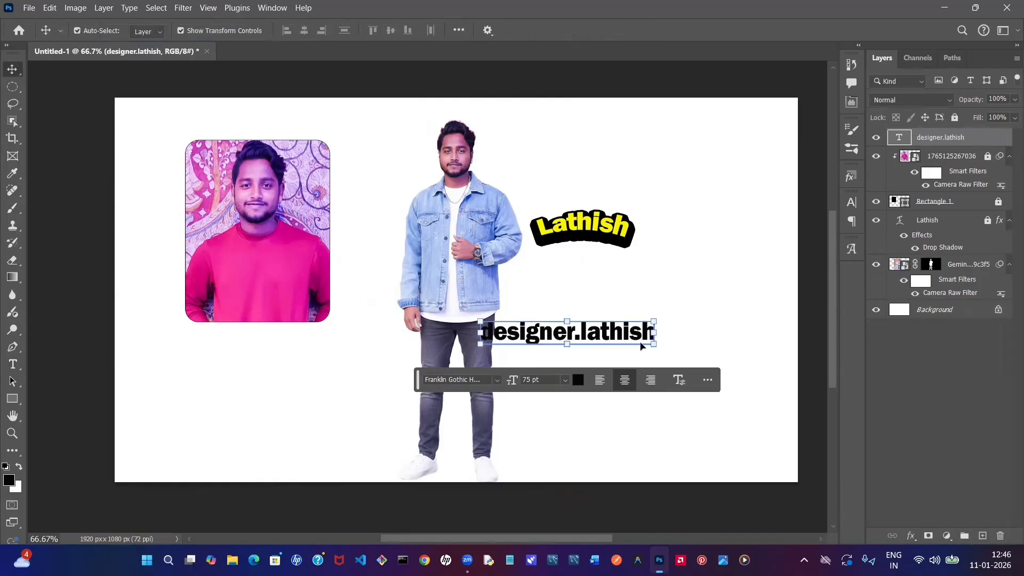
# - Scale the handle text to about 84.5% and move it clear of the man's cutout, below the warped name
pyautogui.moveTo(651, 344); pyautogui.dragTo(686, 299)
pyautogui.click(732, 345)
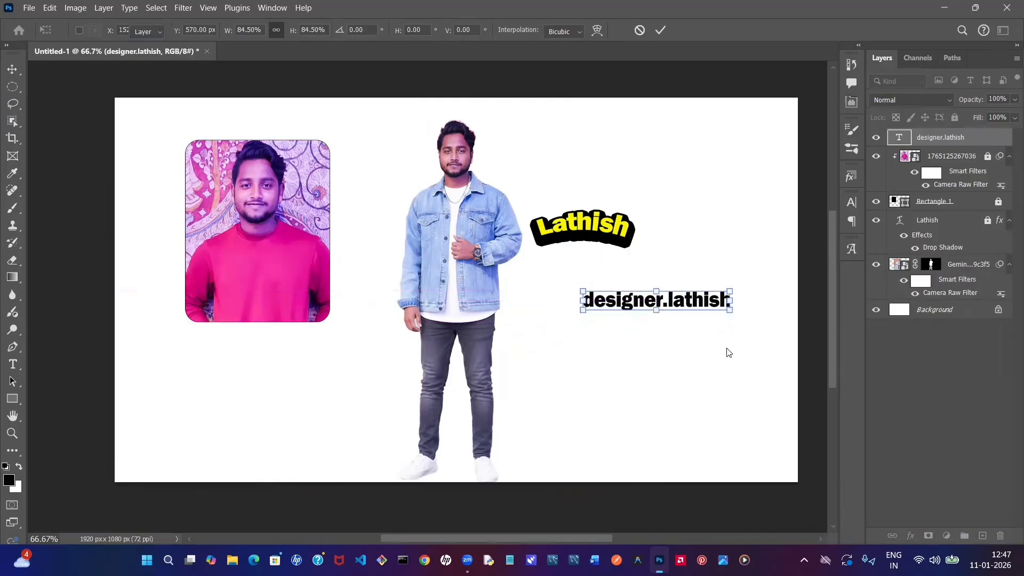
pyautogui.click(660, 389)
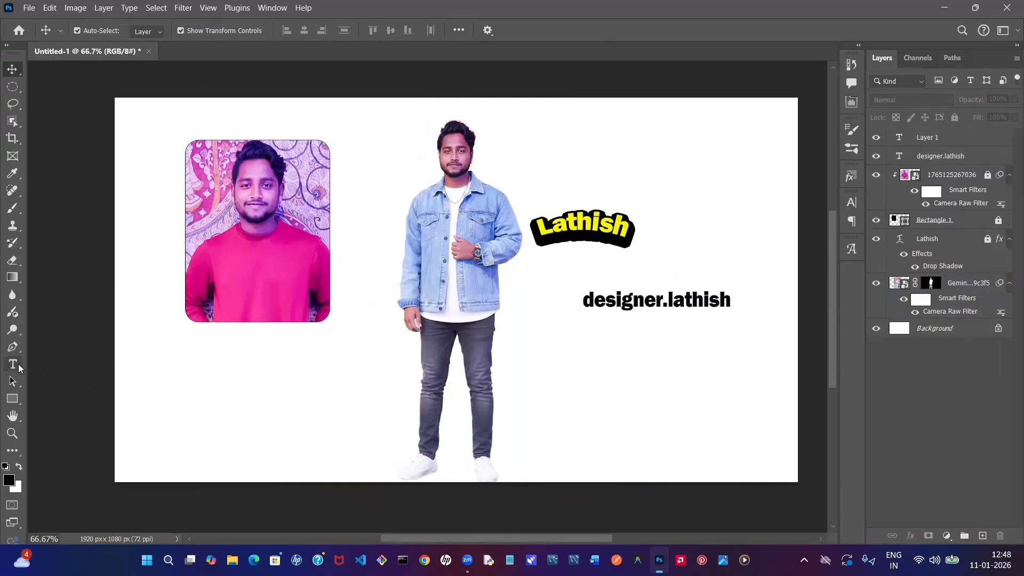
# - Add the text 699 above the warped name in black 75 pt Franklin Gothic Heavy
pyautogui.click(12, 365)
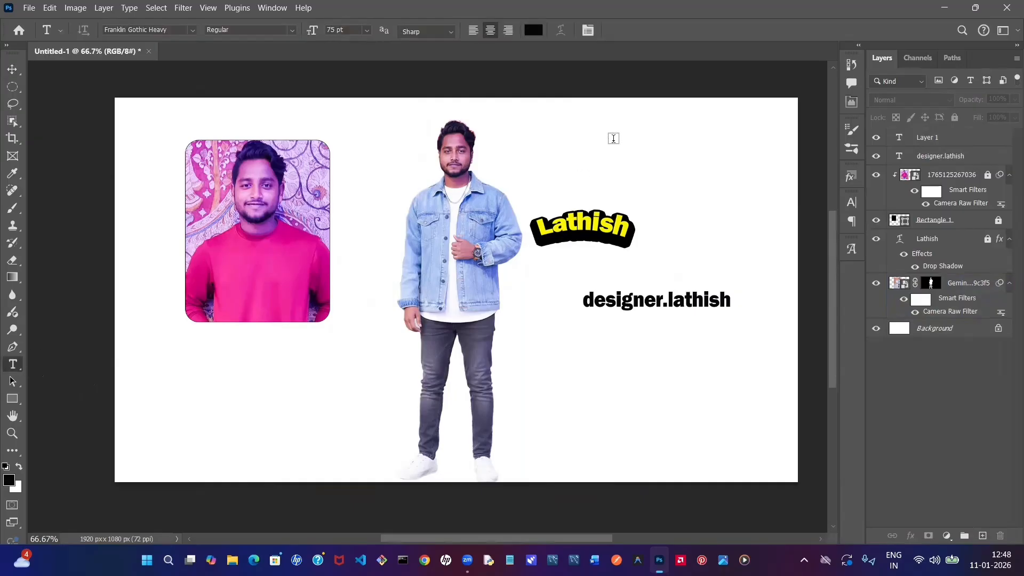
pyautogui.click(613, 138)
pyautogui.press('BackSpace')
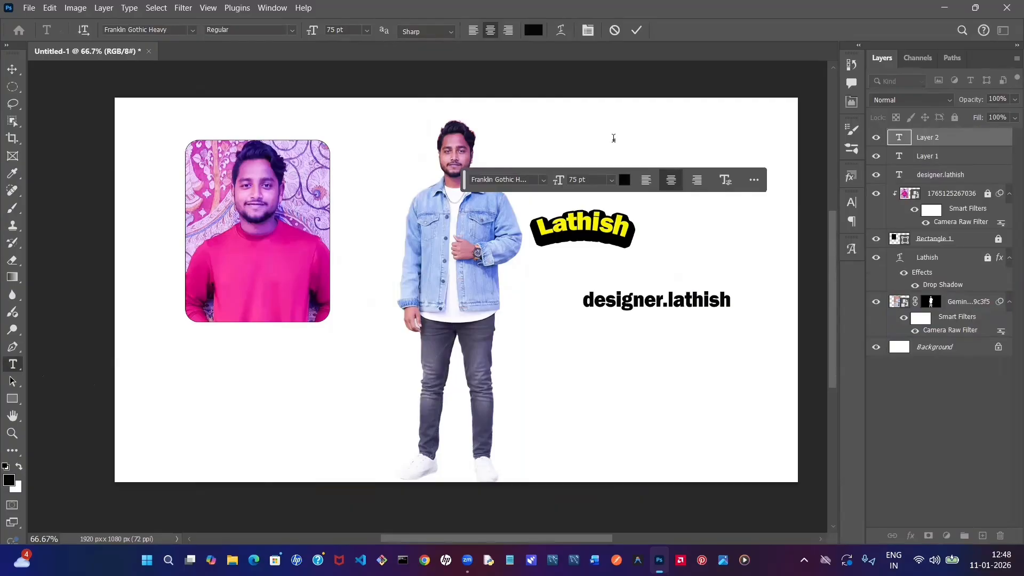
pyautogui.write('699')
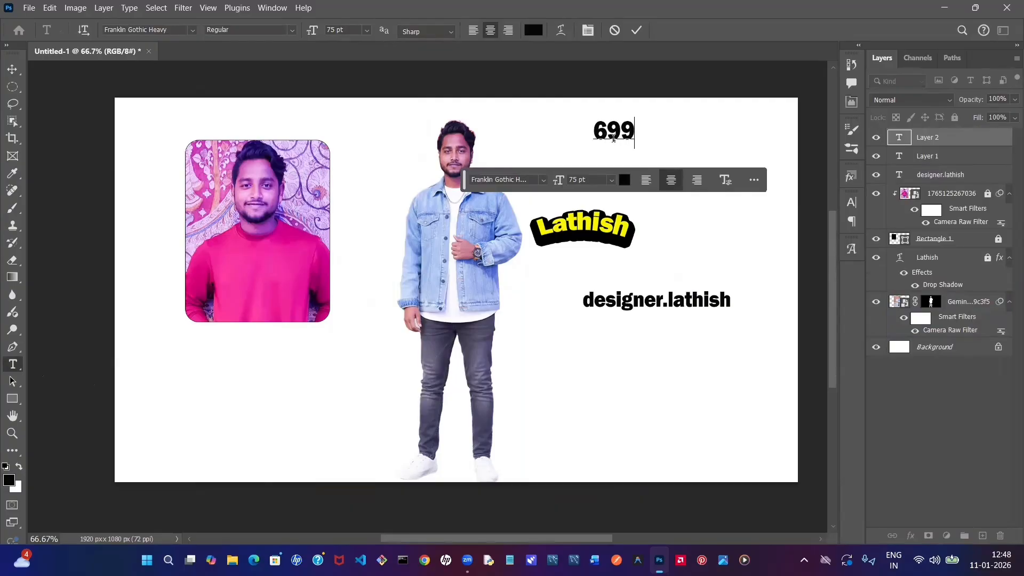
pyautogui.click(15, 70)
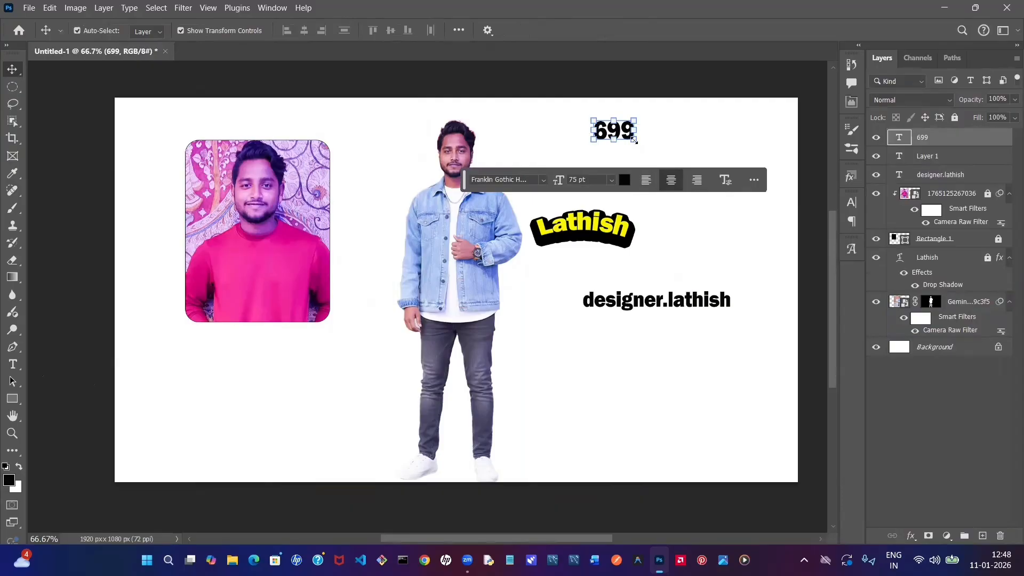
# - Enlarge the 699 text to about 179% and position it above the warped name
pyautogui.click(633, 138)
pyautogui.moveTo(633, 138); pyautogui.dragTo(663, 162)
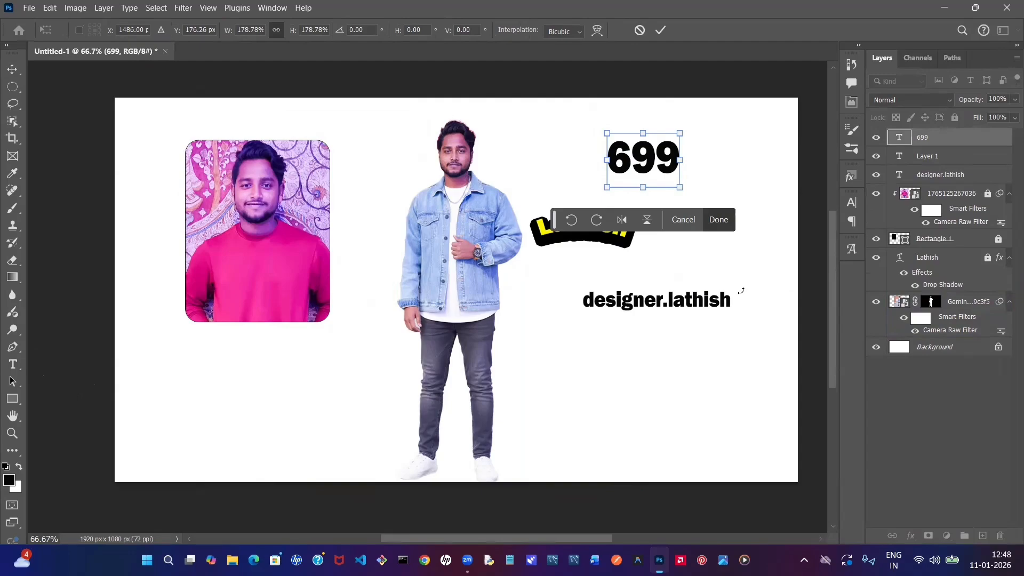
pyautogui.press('Return')
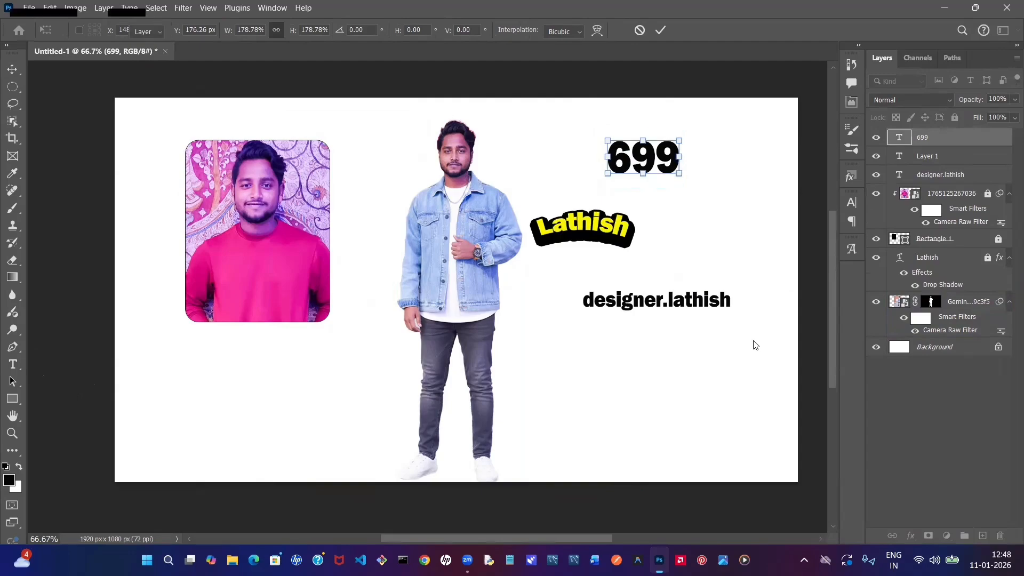
pyautogui.click(564, 344)
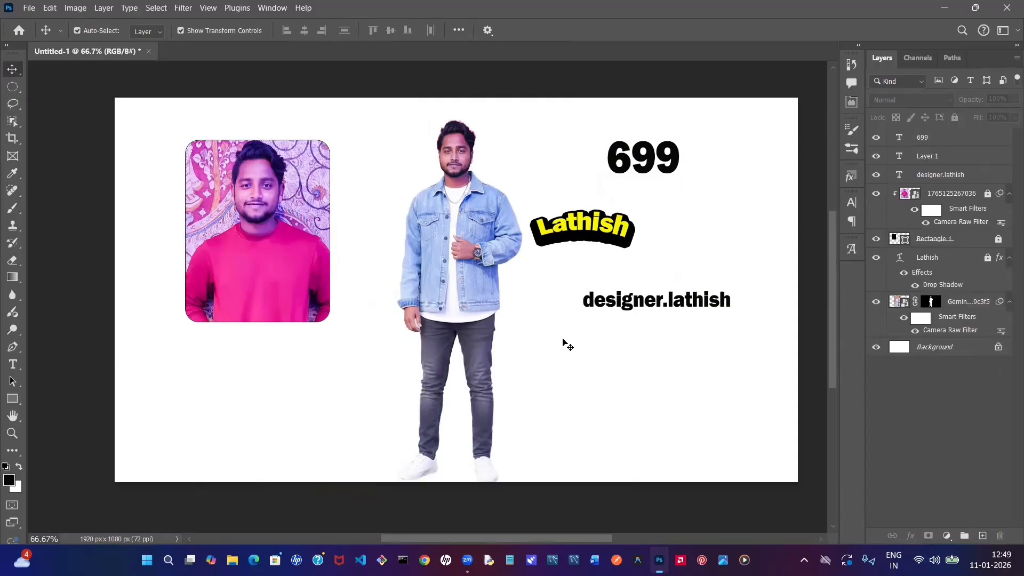
# - Select the 699 text layer
pyautogui.click(661, 170)
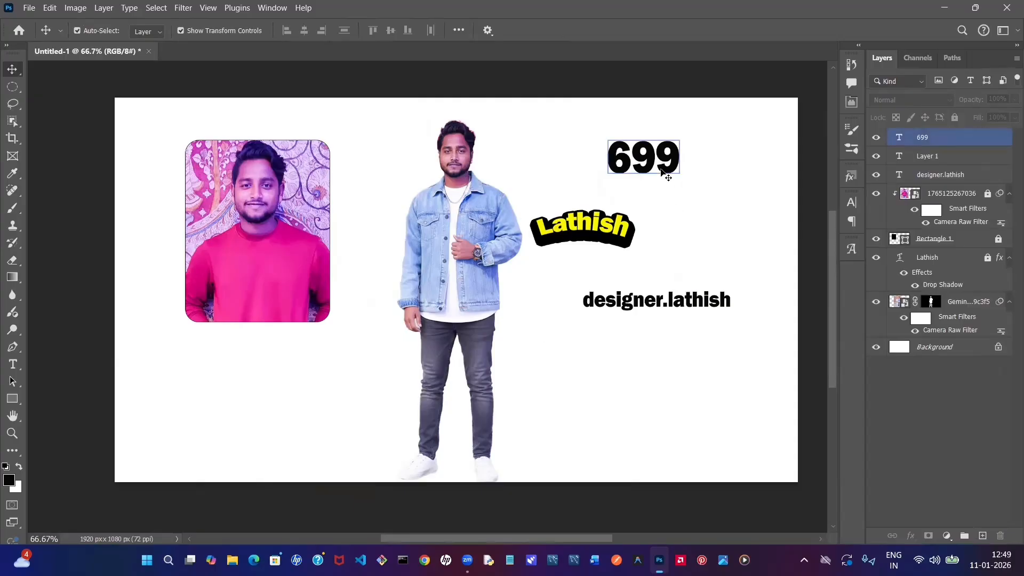
pyautogui.click(489, 301)
pyautogui.click(630, 230)
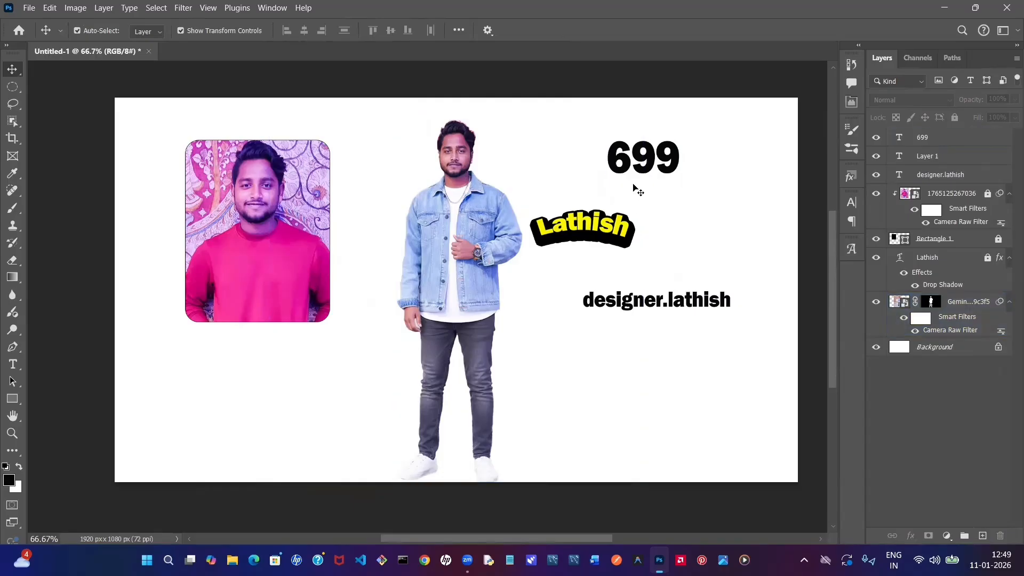
pyautogui.click(627, 152)
pyautogui.click(647, 180)
pyautogui.click(676, 302)
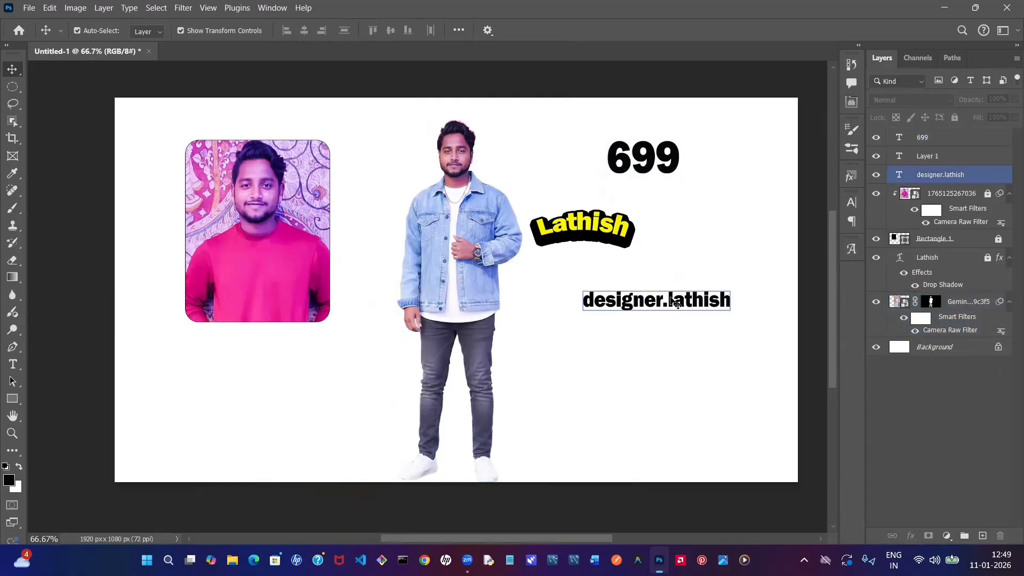
pyautogui.click(658, 364)
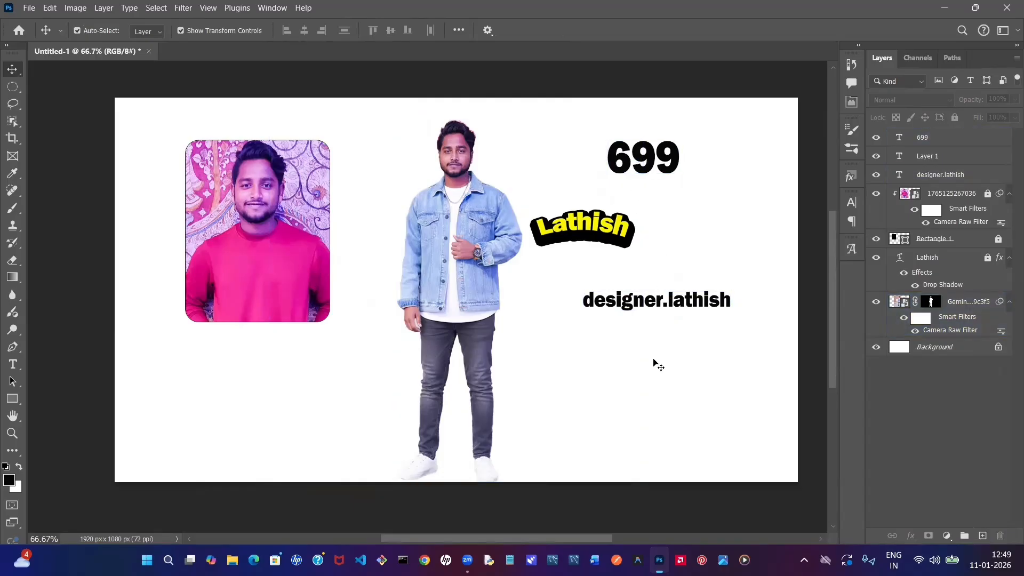
pyautogui.click(647, 168)
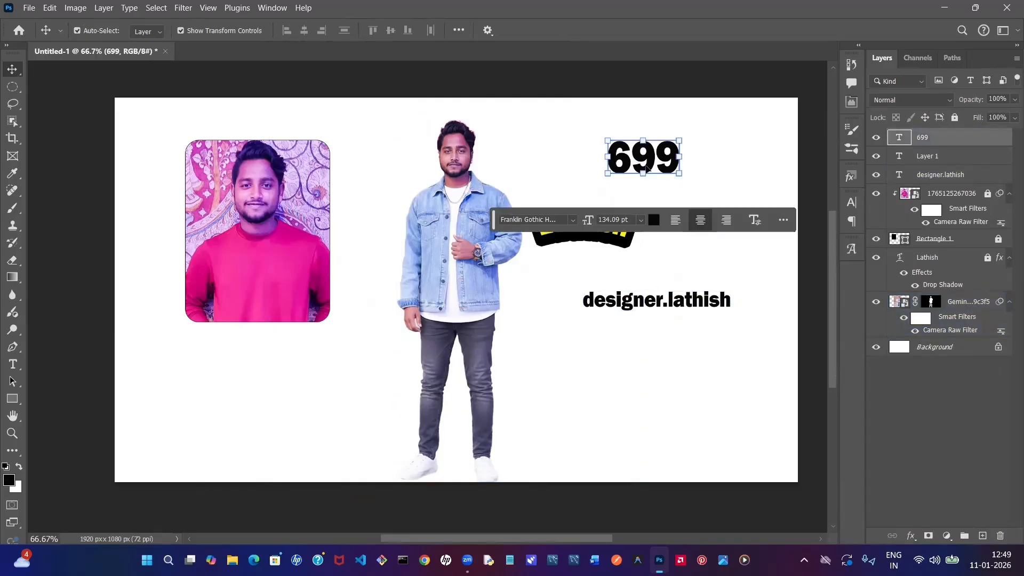